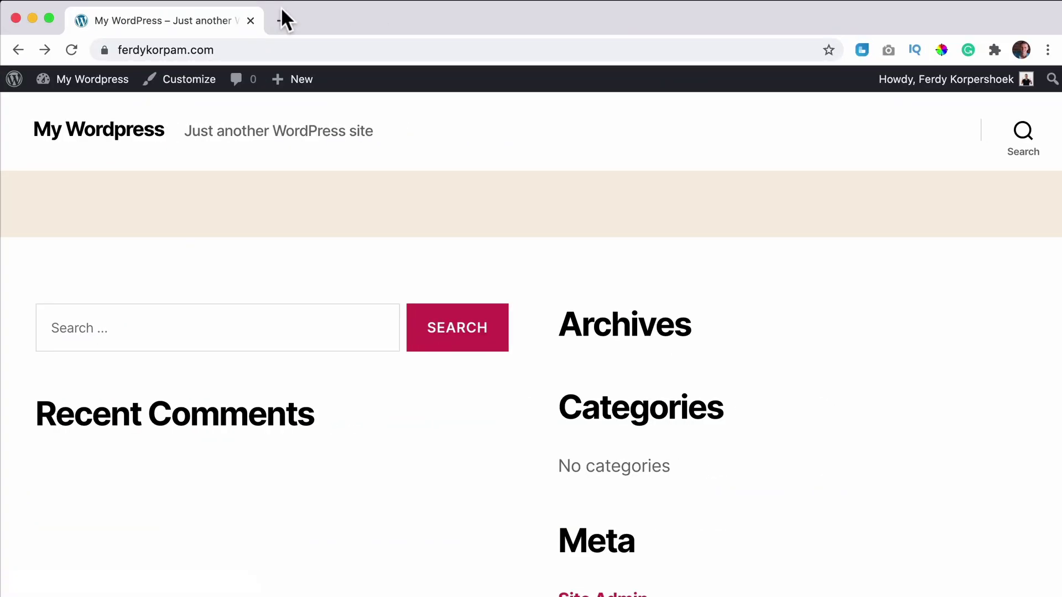
Open ferdykorp.com/elementor in a new Chrome tab to reach the Elementor homepage
left_click(281, 22)
type("ferdy")
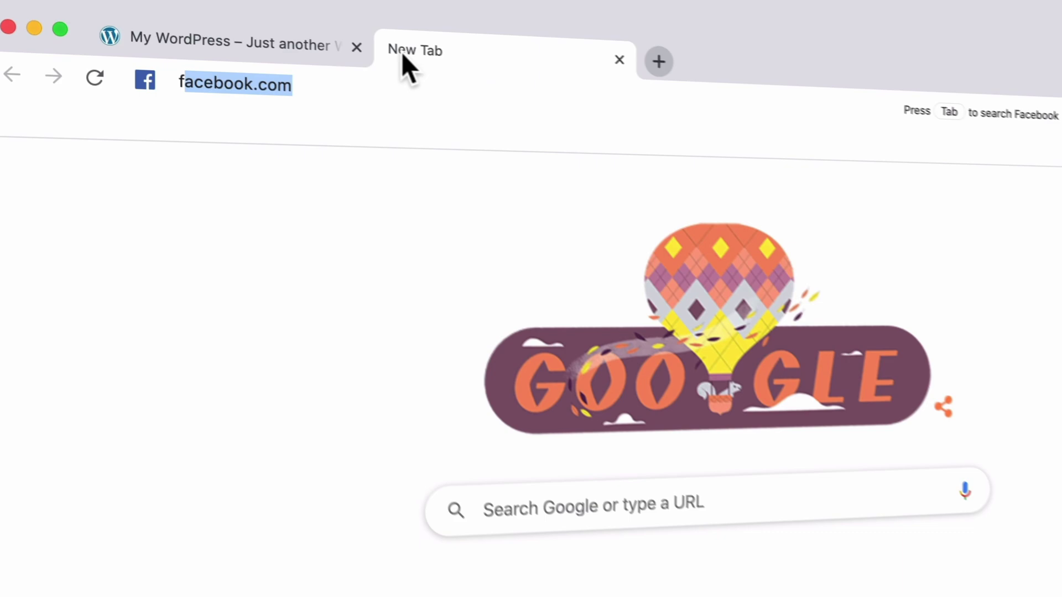
type("korp.com")
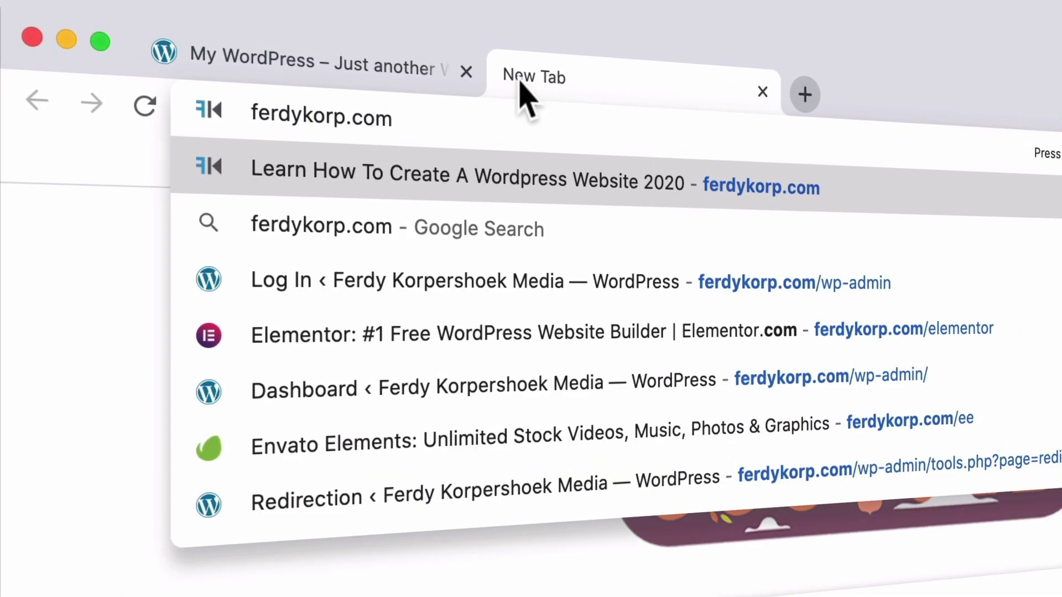
type("/elemento")
key("Return")
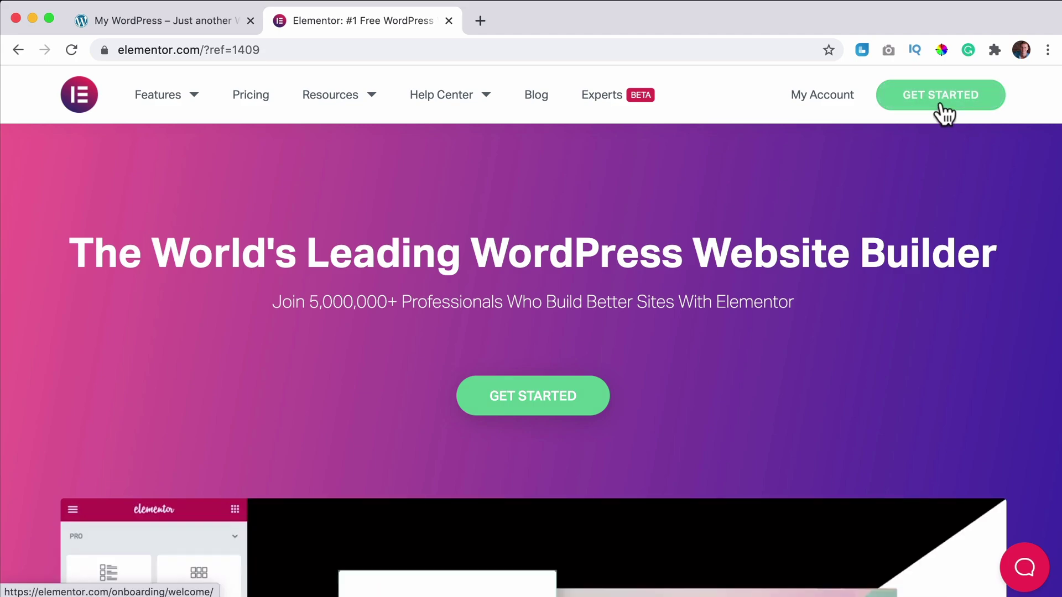
Start Elementor's Get Started flow and answer that a WordPress site already exists
left_click(941, 105)
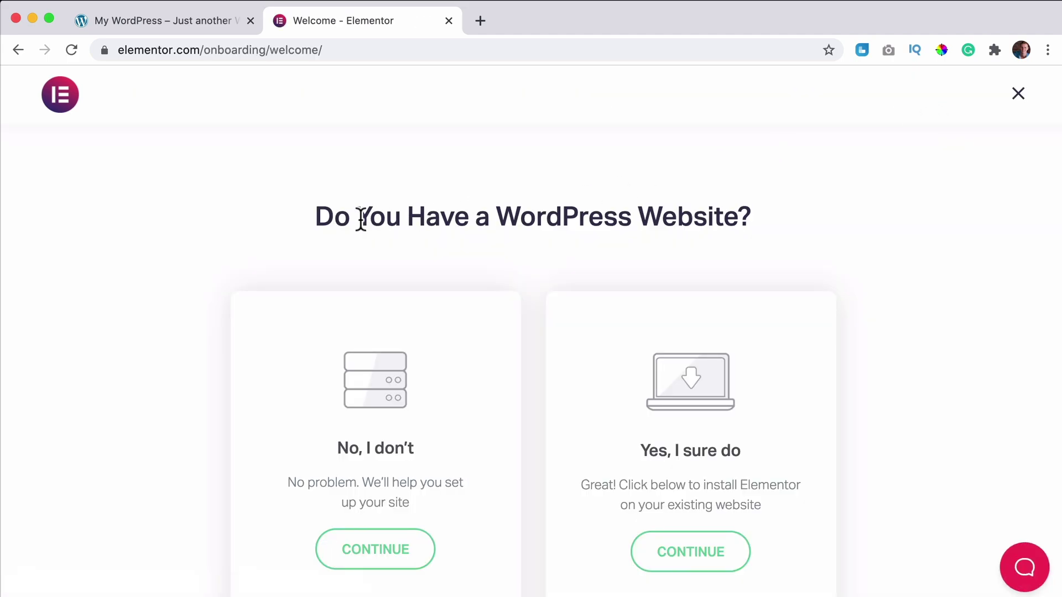
left_click_drag(324, 217, 699, 218)
left_click(571, 213)
scroll(570, 235, "down", 2)
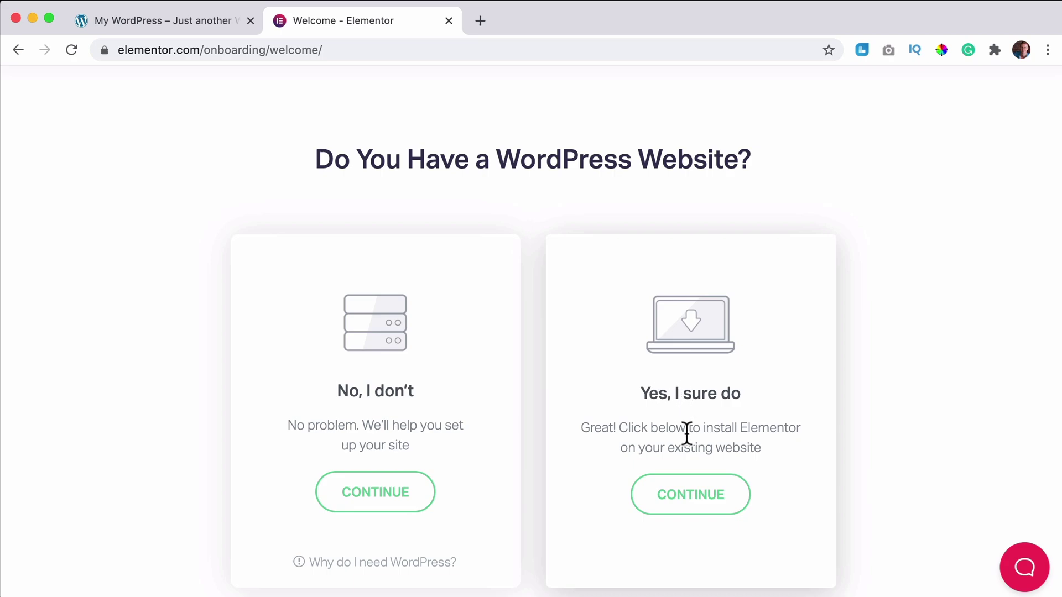
left_click(688, 501)
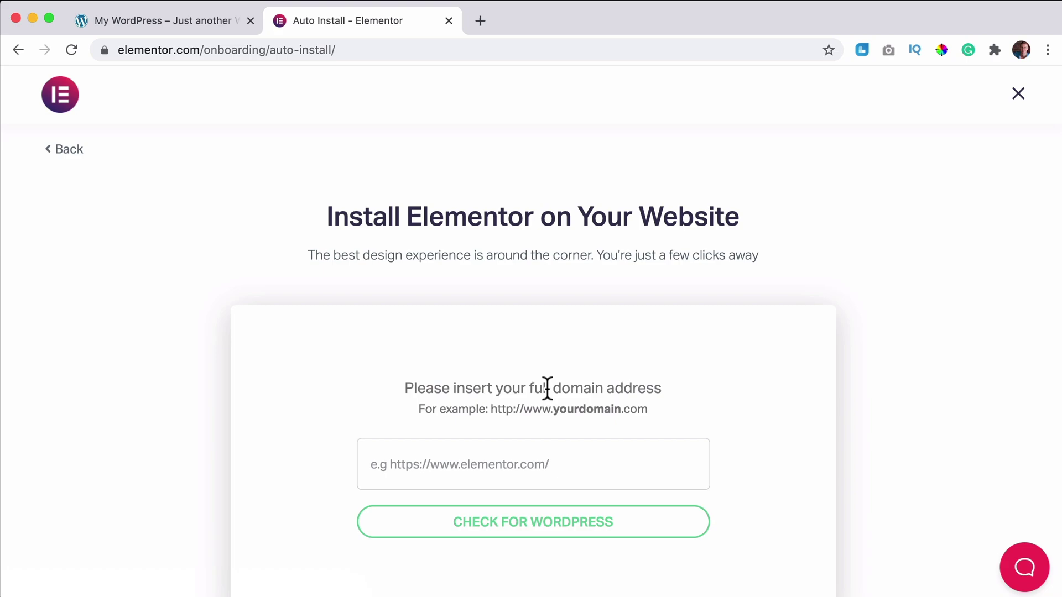
Copy the site URL from the WordPress tab, paste it as the domain, and check for WordPress
left_click(198, 25)
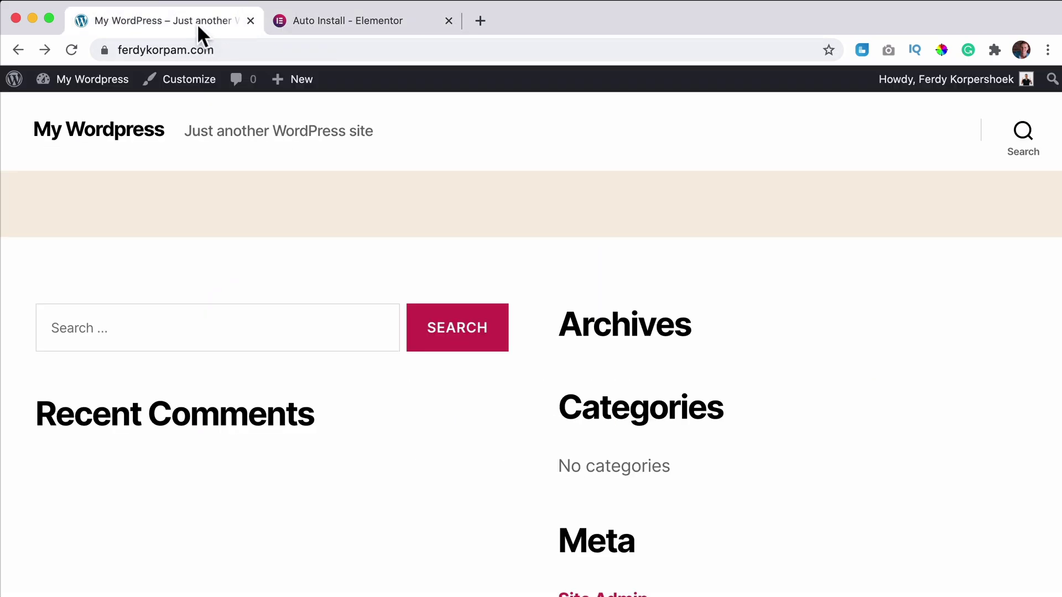
left_click(201, 51)
key("cmd+c")
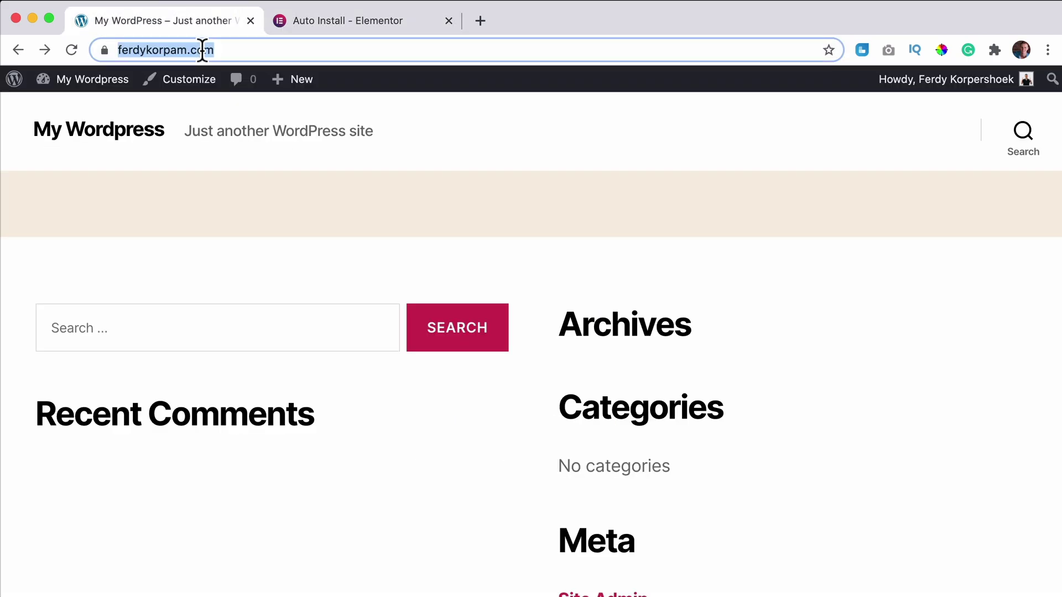
left_click(353, 23)
left_click(543, 465)
key("cmd+v")
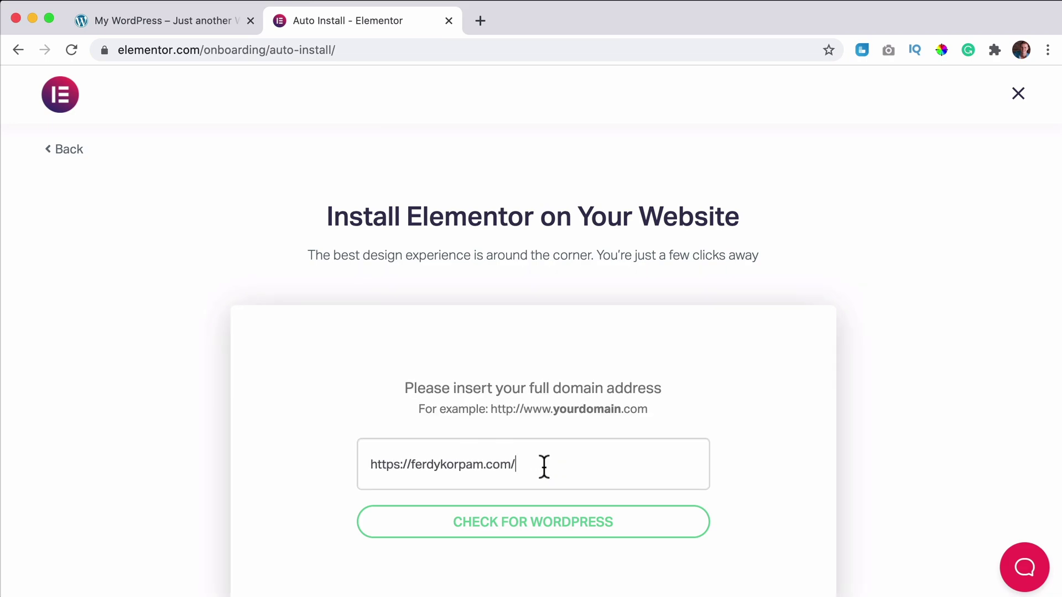
left_click(532, 522)
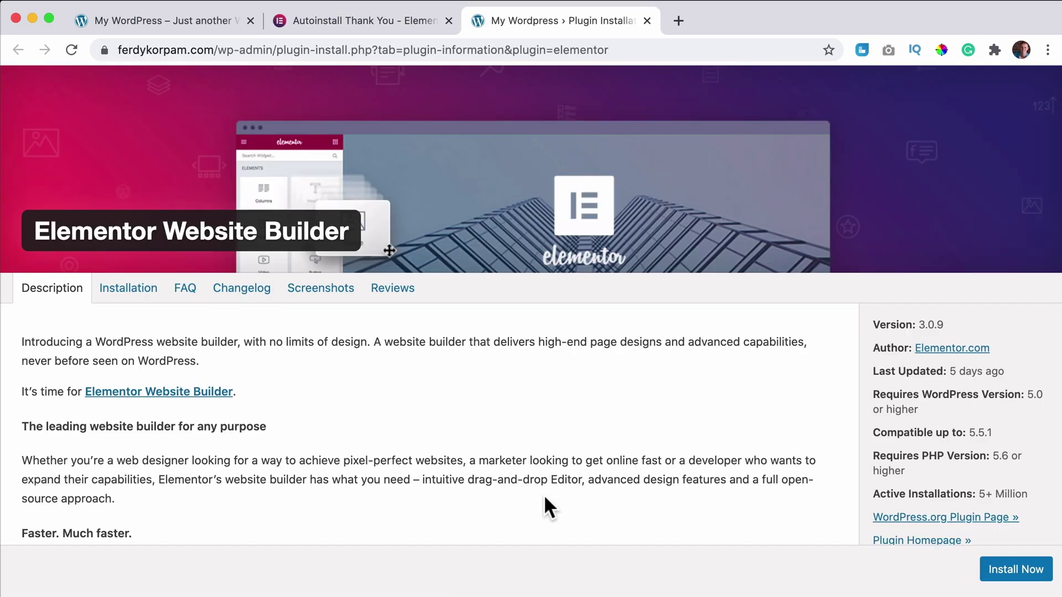
Activate the installed Elementor Website Builder 3.0.9 plugin and dismiss its welcome screen
scroll(544, 497, "down", 15)
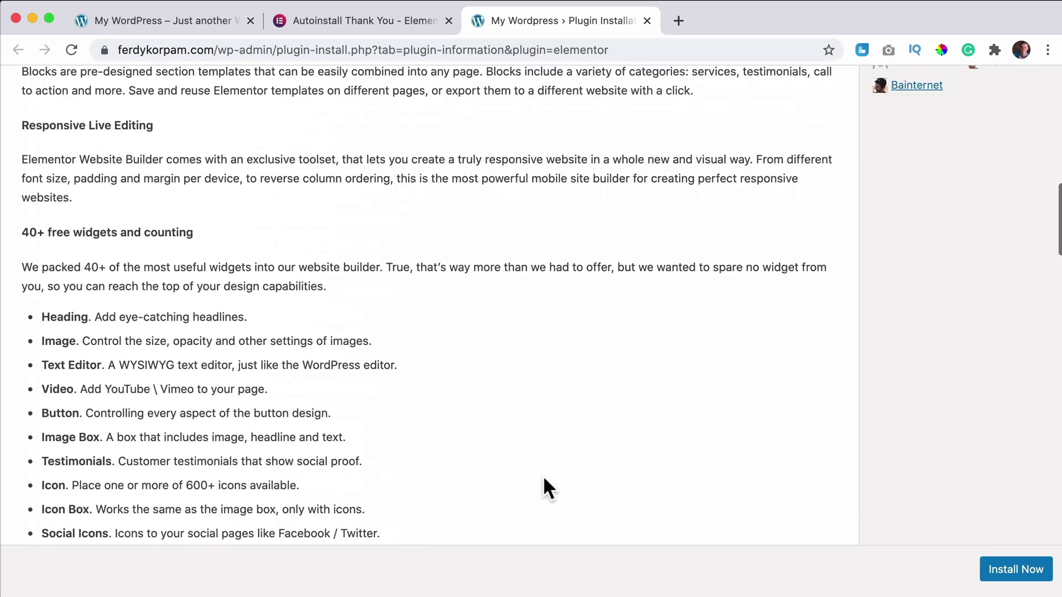
scroll(543, 478, "up", 15)
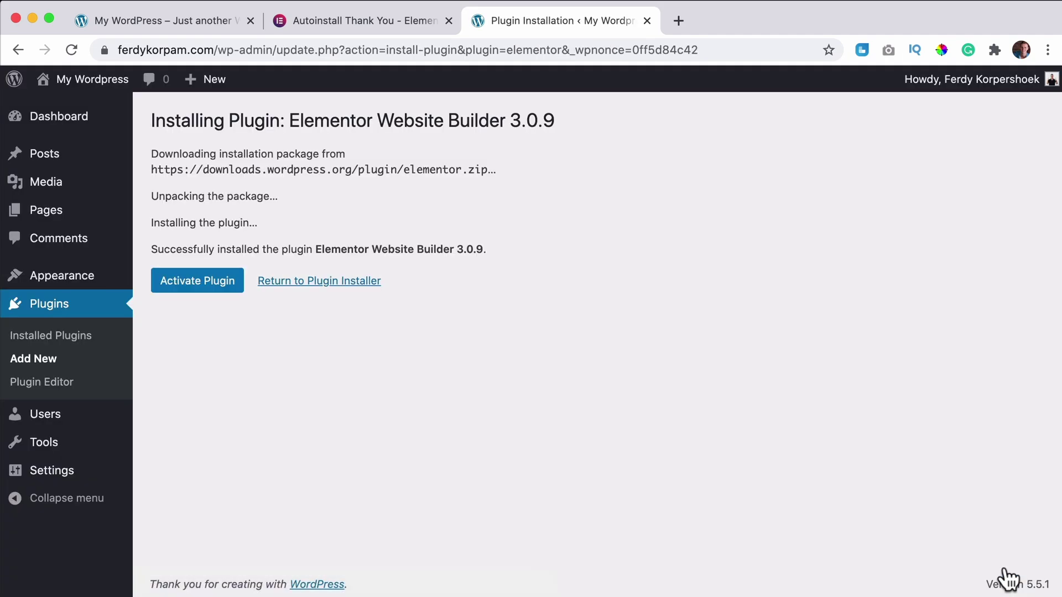
left_click(177, 287)
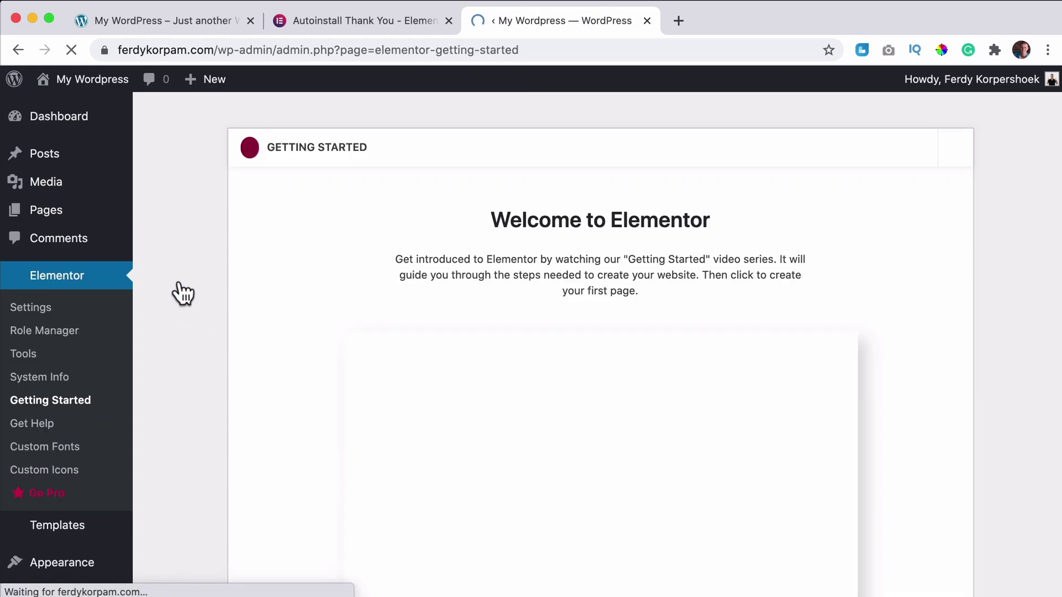
left_click(949, 156)
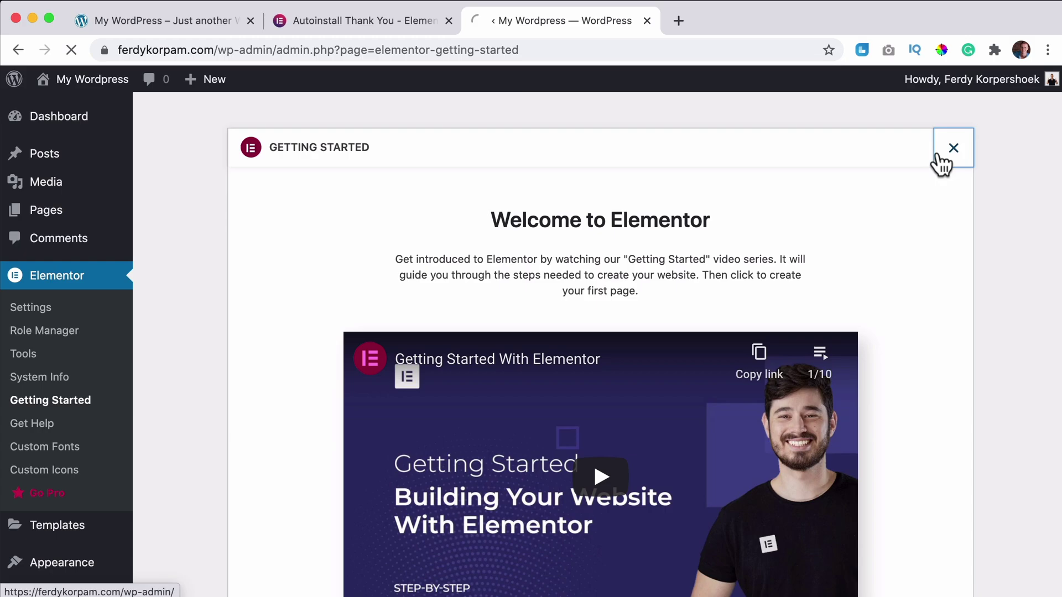
Load ferdykorp.com/elementor again in the Elementor tab and close the WordPress dashboard tab
left_click(573, 160)
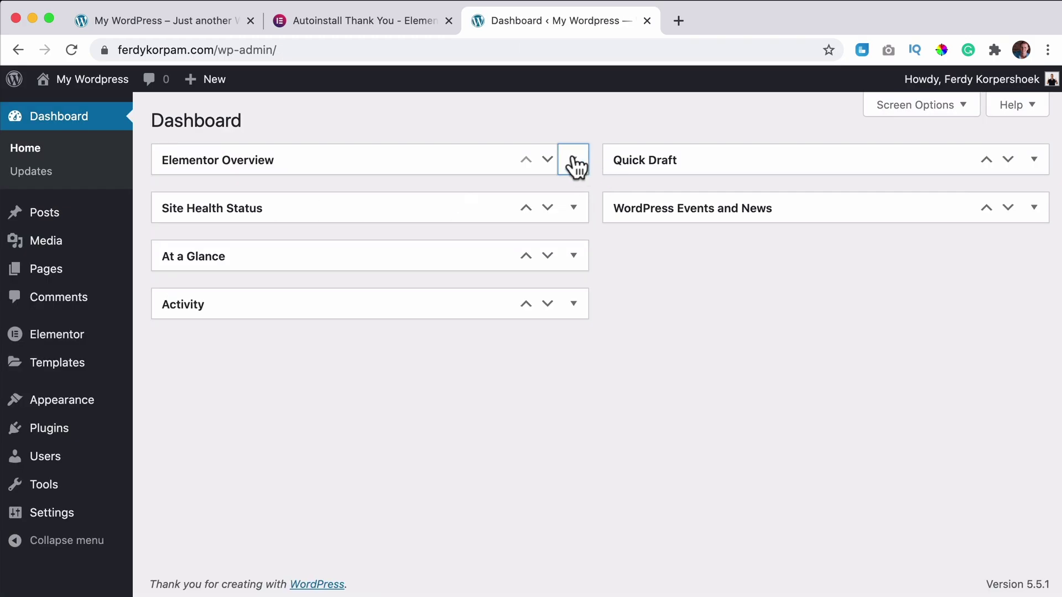
left_click(360, 23)
left_click(383, 69)
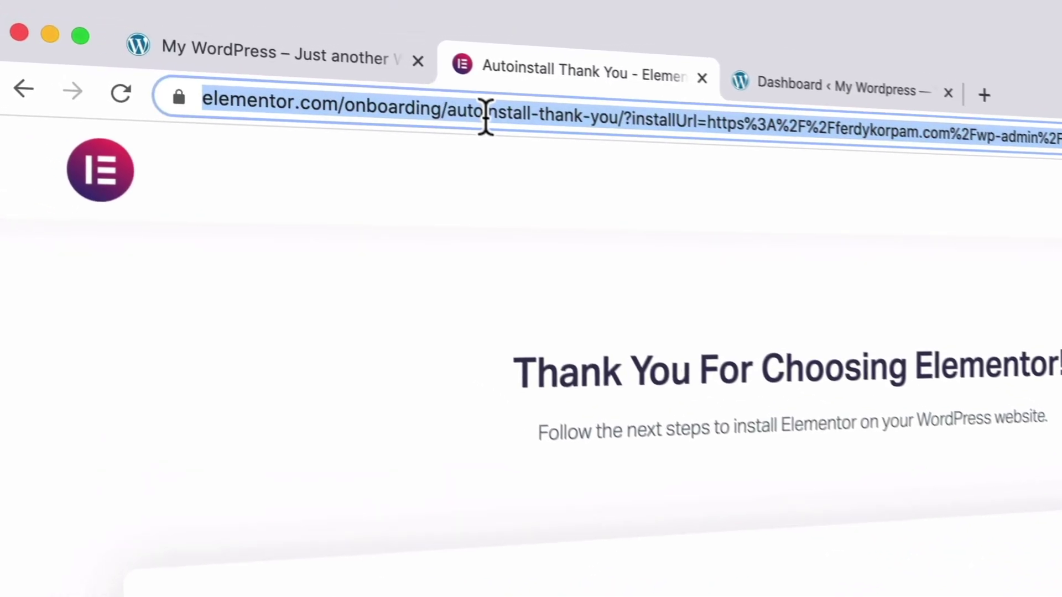
type("ferdykorp.com")
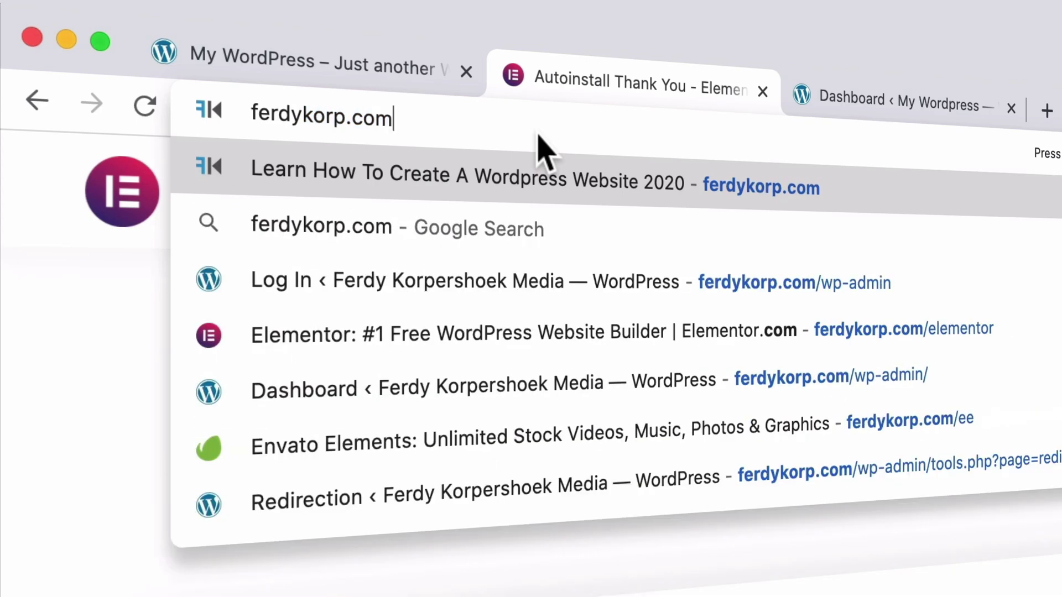
type("/element")
key("Return")
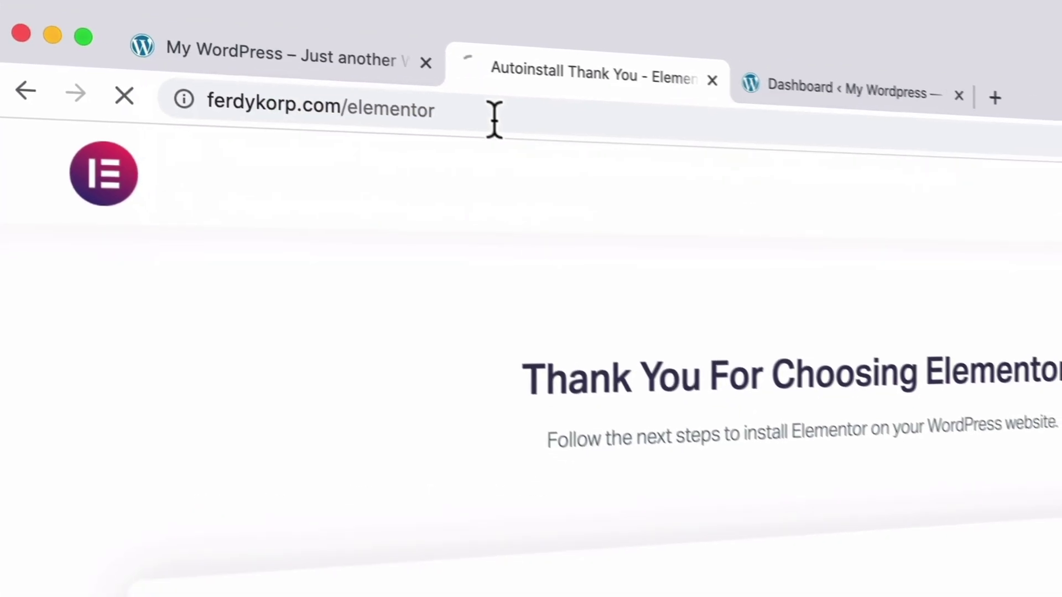
left_click(781, 52)
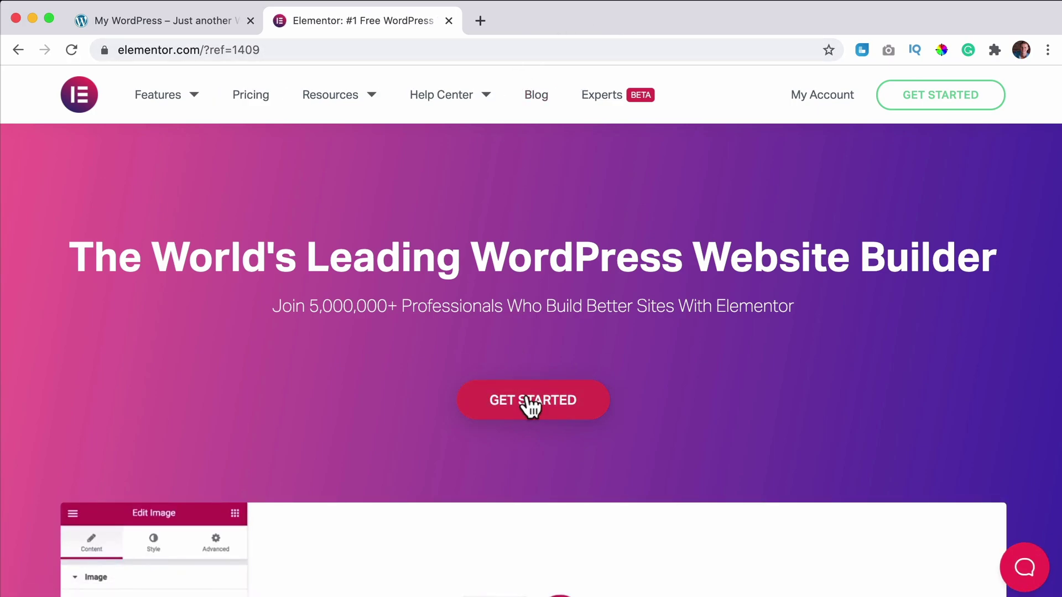
Go through Get Started again and download elementor.zip via the manual 'here' link
left_click(531, 406)
scroll(656, 389, "down", 2)
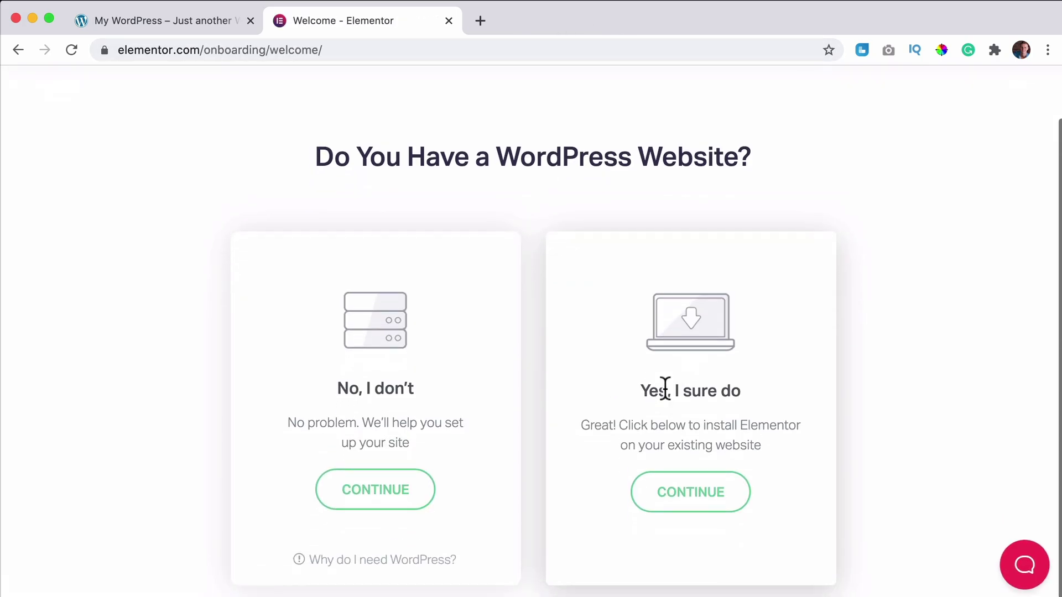
left_click(685, 494)
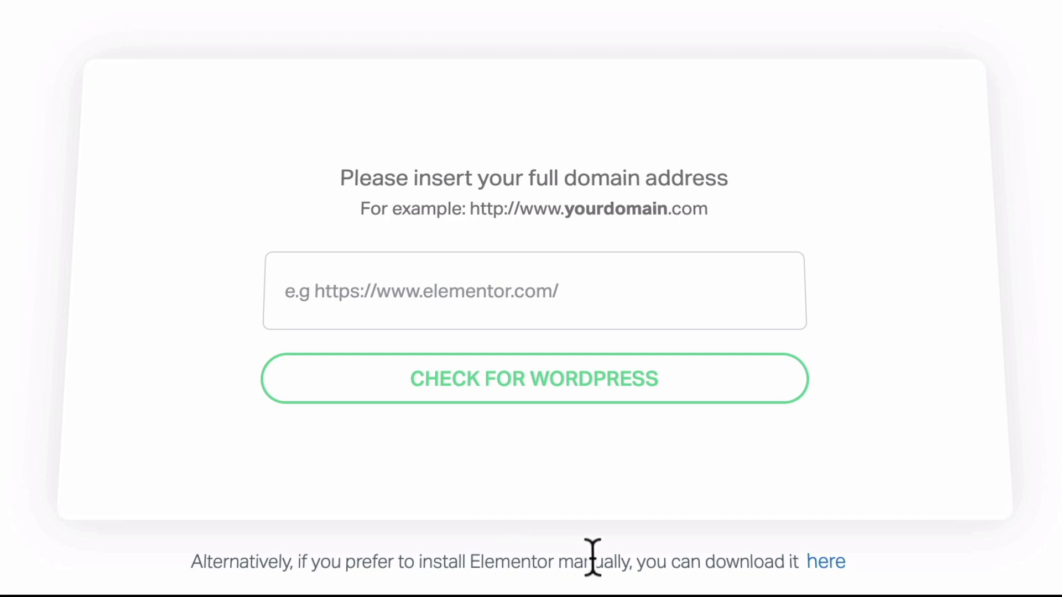
left_click(826, 562)
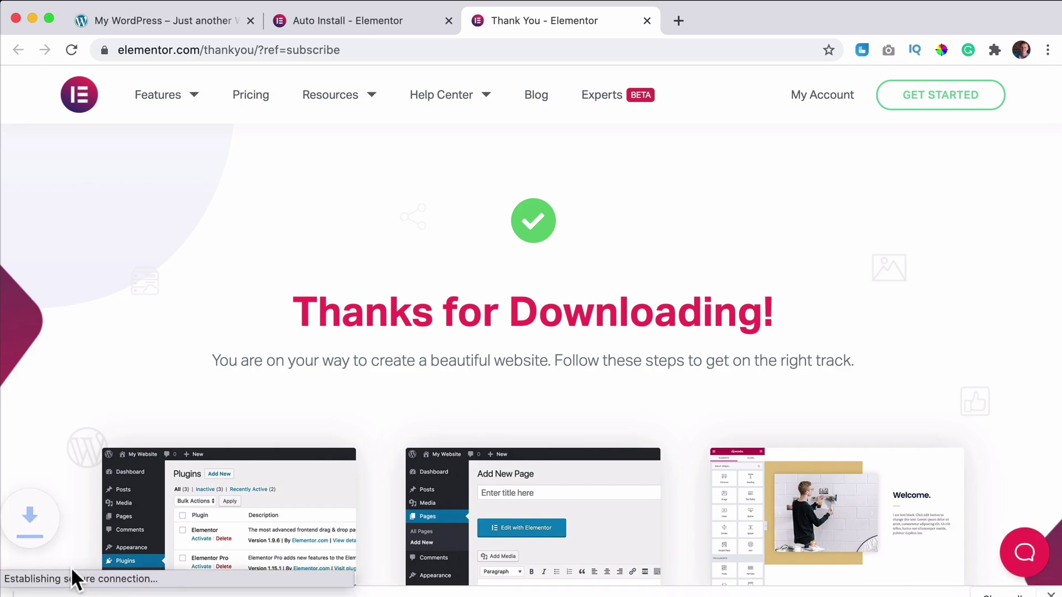
Deactivate Elementor skipping the feedback, delete it, and return to the site's front page
left_click(184, 28)
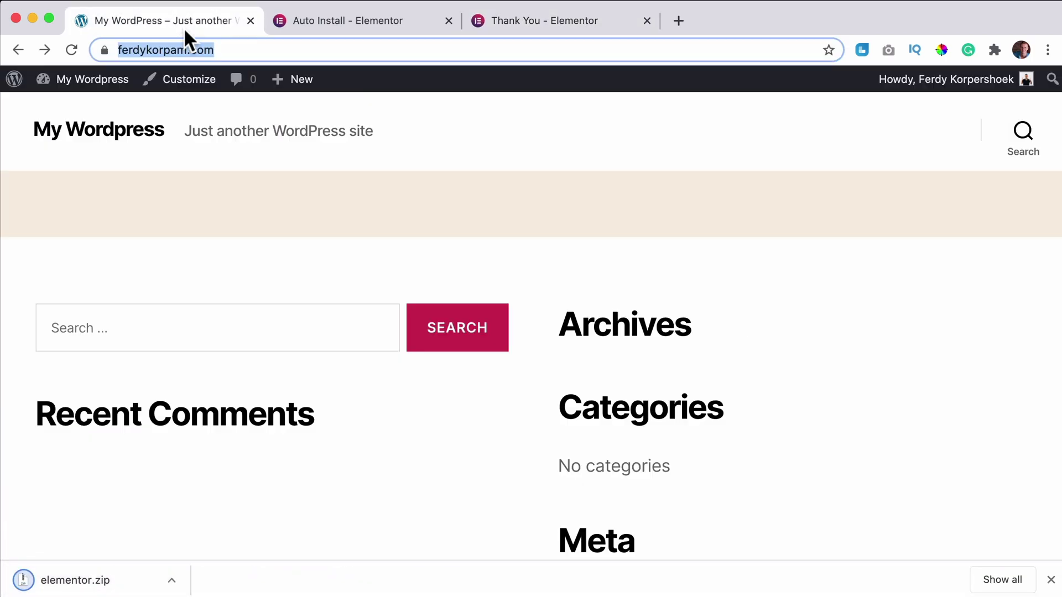
left_click(106, 87)
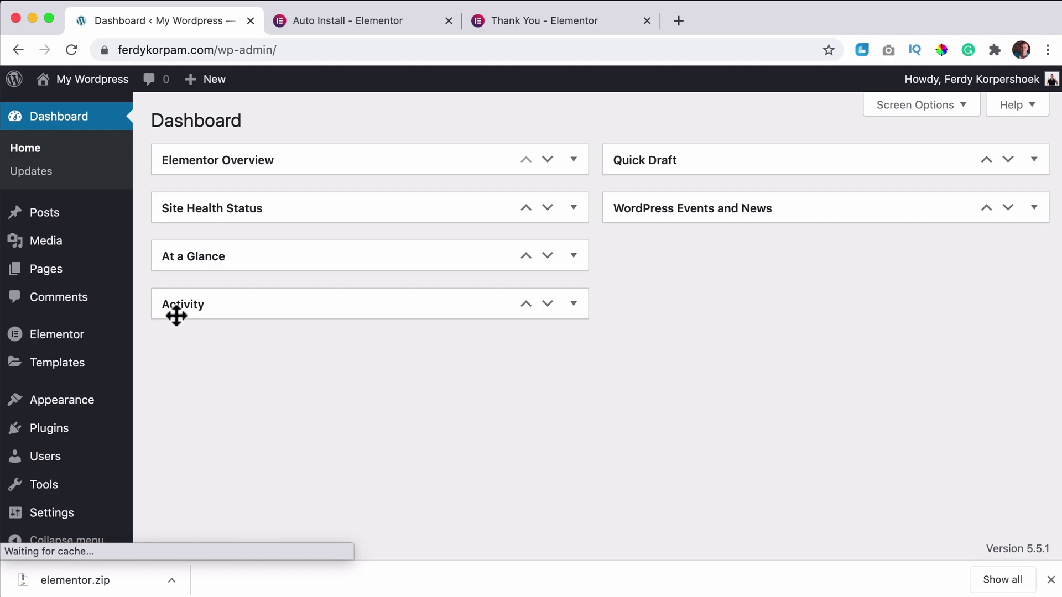
left_click(56, 434)
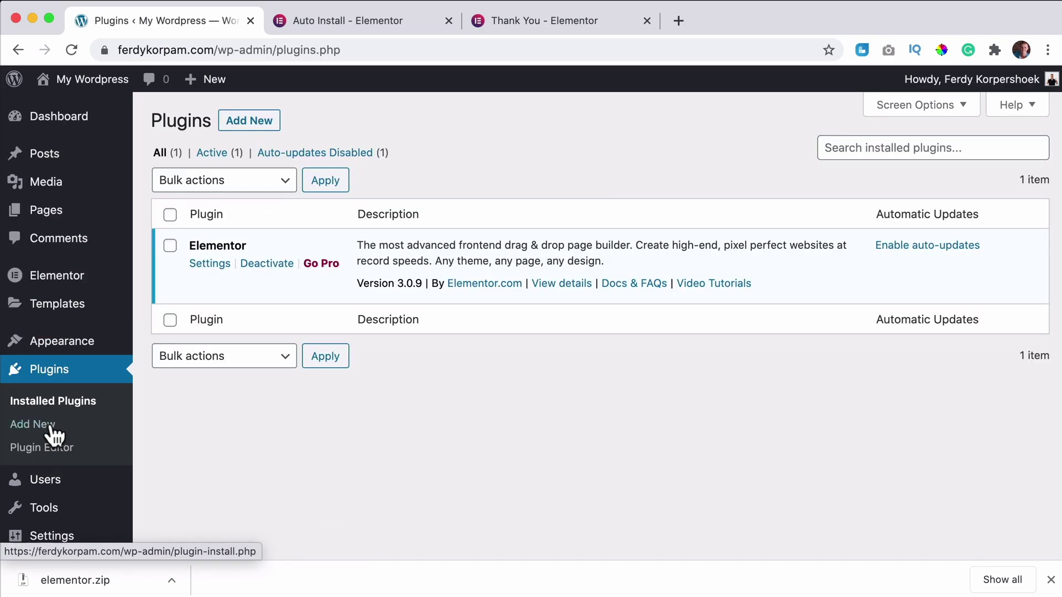
left_click(267, 264)
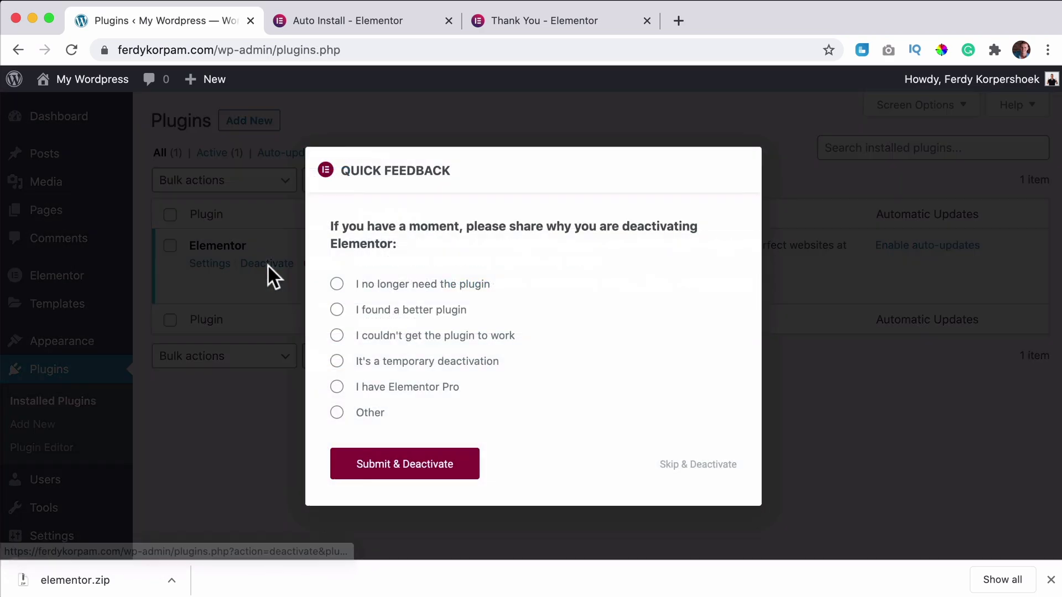
left_click(686, 466)
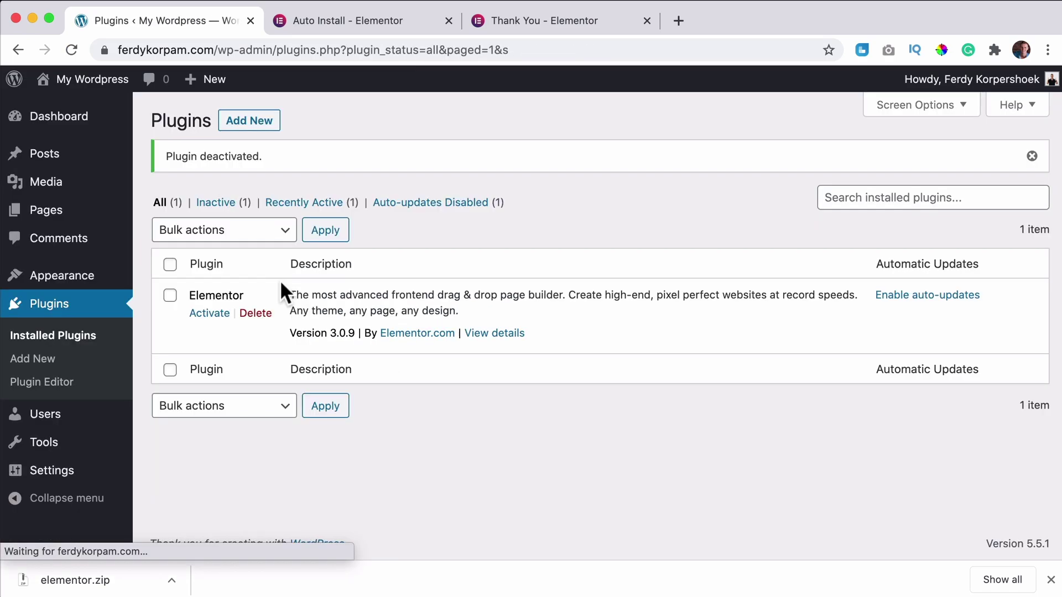
left_click(253, 314)
left_click(669, 145)
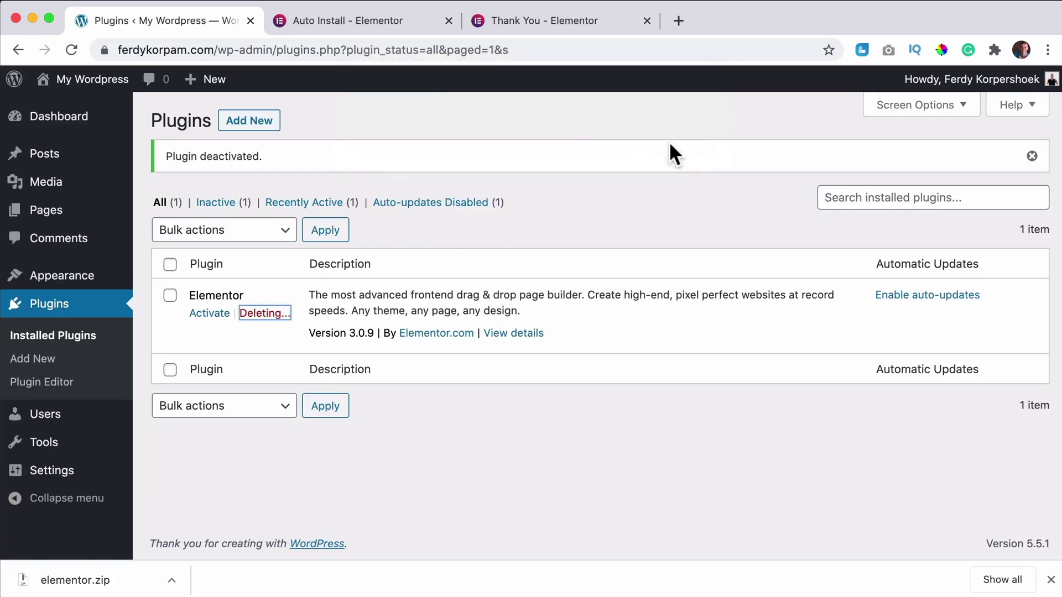
left_click(67, 125)
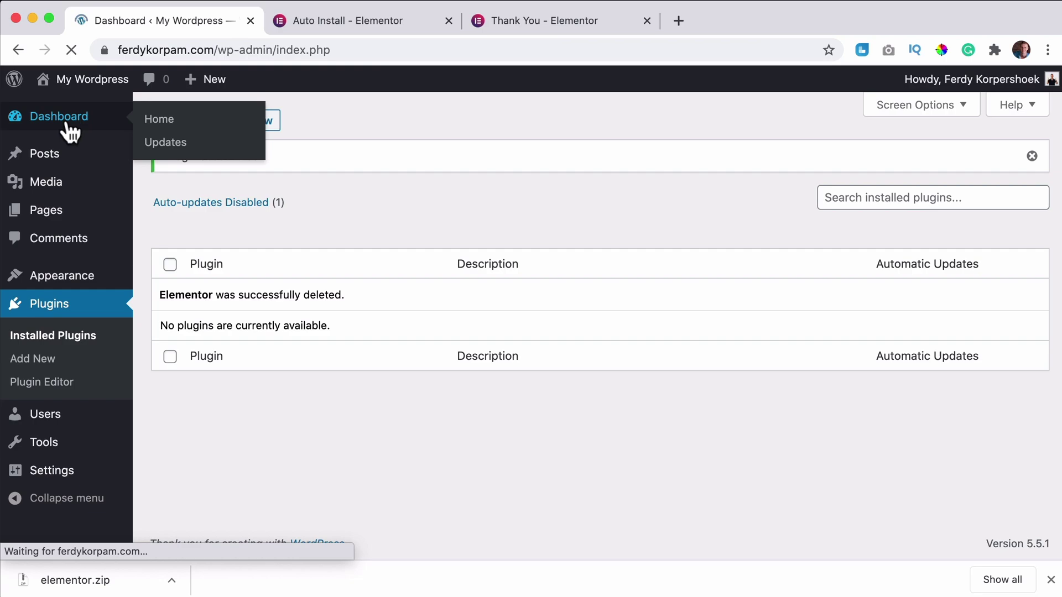
left_click(83, 81)
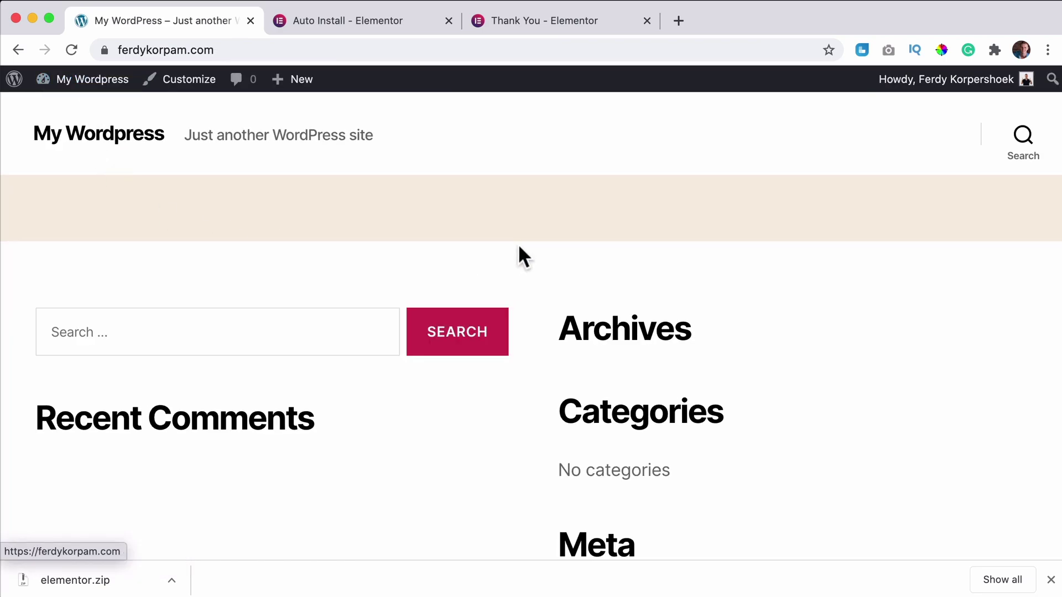
Upload elementor.zip from Downloads through Add New > Upload Plugin, install it, and activate it
left_click(98, 84)
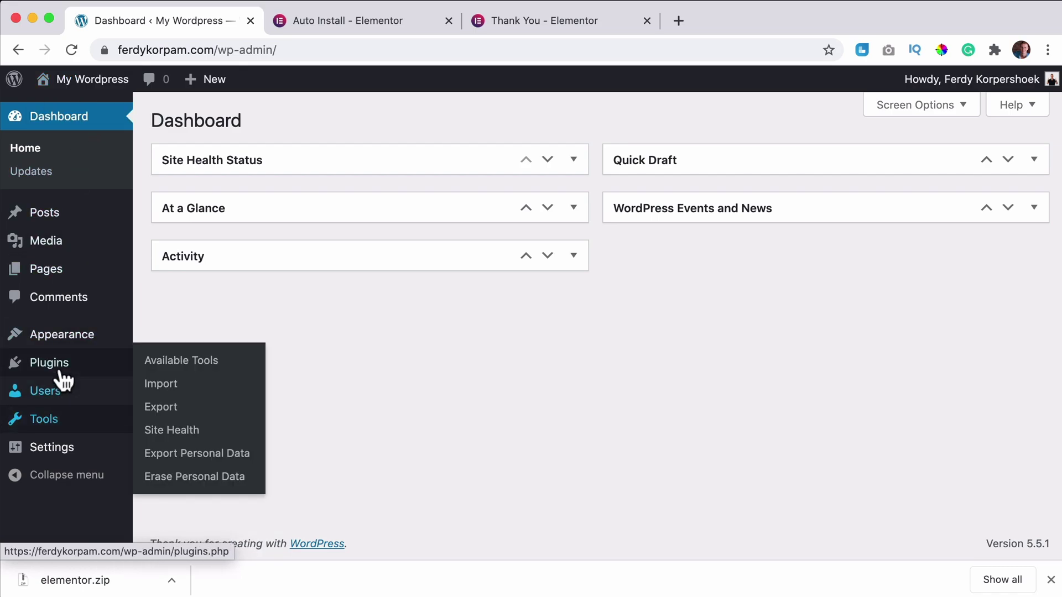
mouse_move(126, 371)
left_click(168, 391)
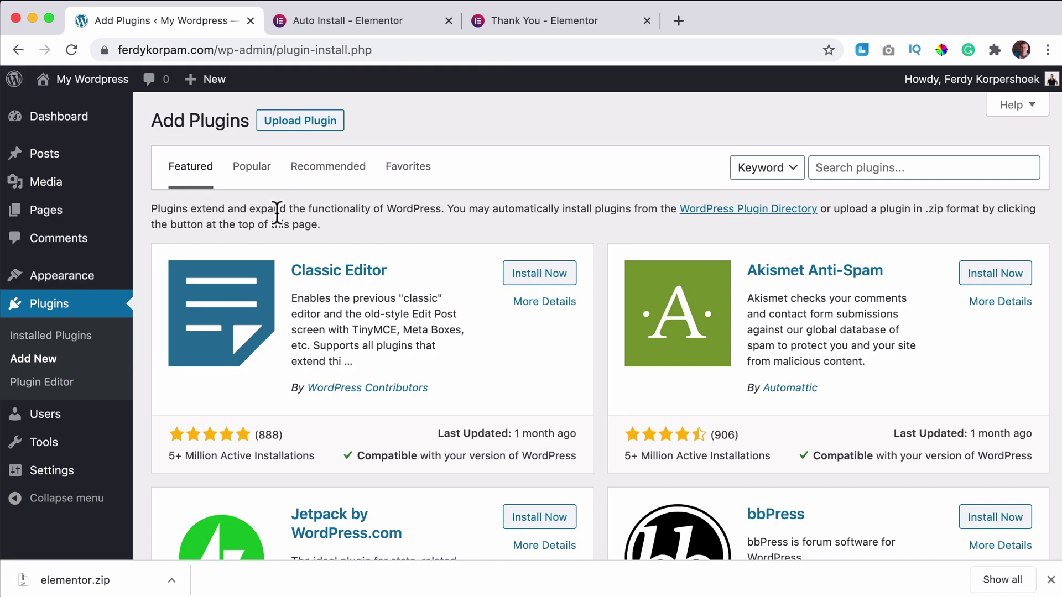
left_click(304, 123)
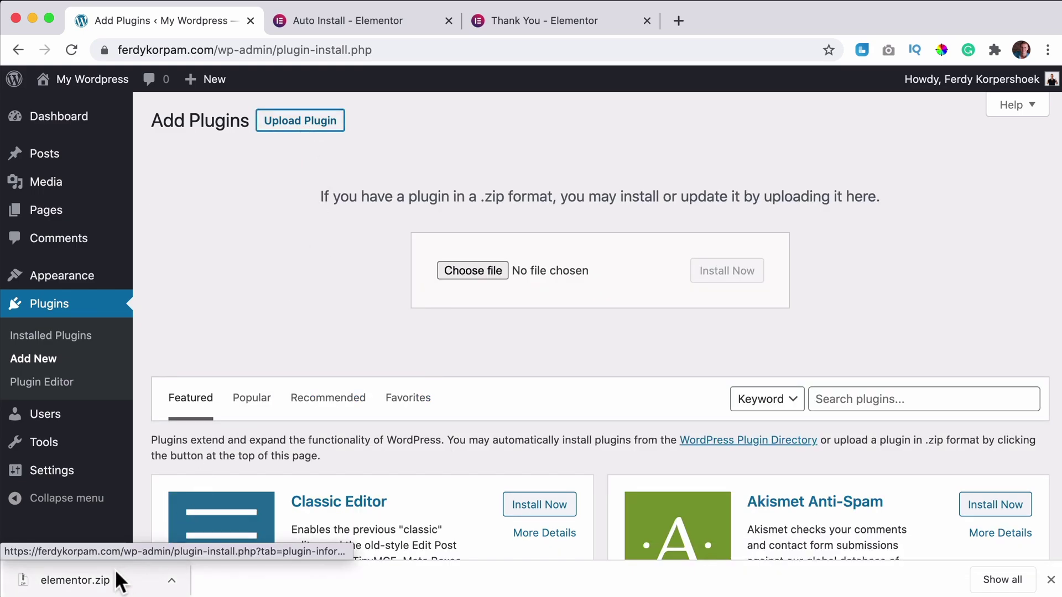
left_click_drag(75, 580, 463, 273)
left_click(464, 271)
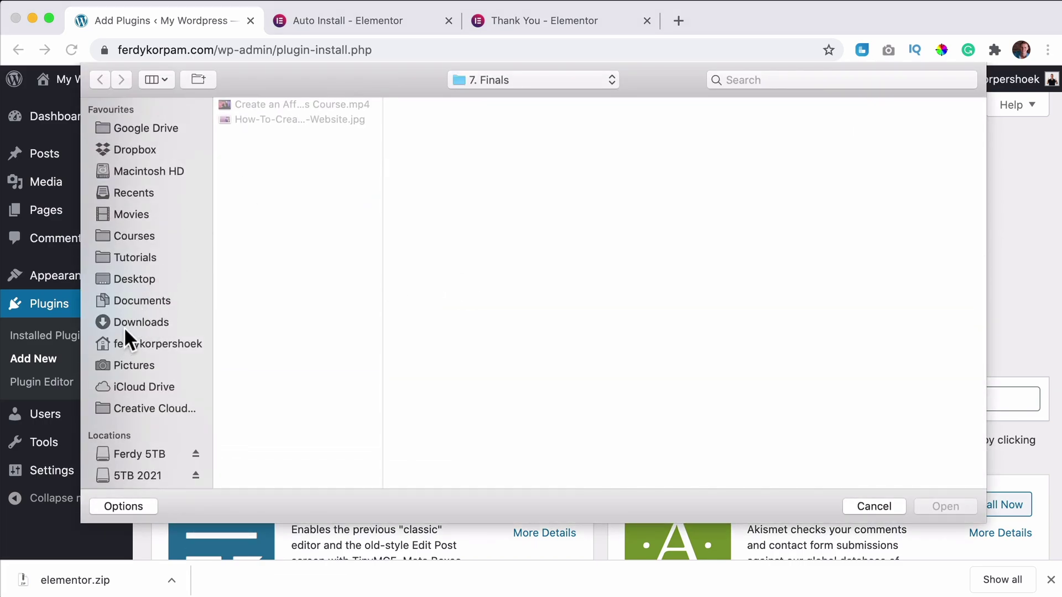
left_click(277, 104)
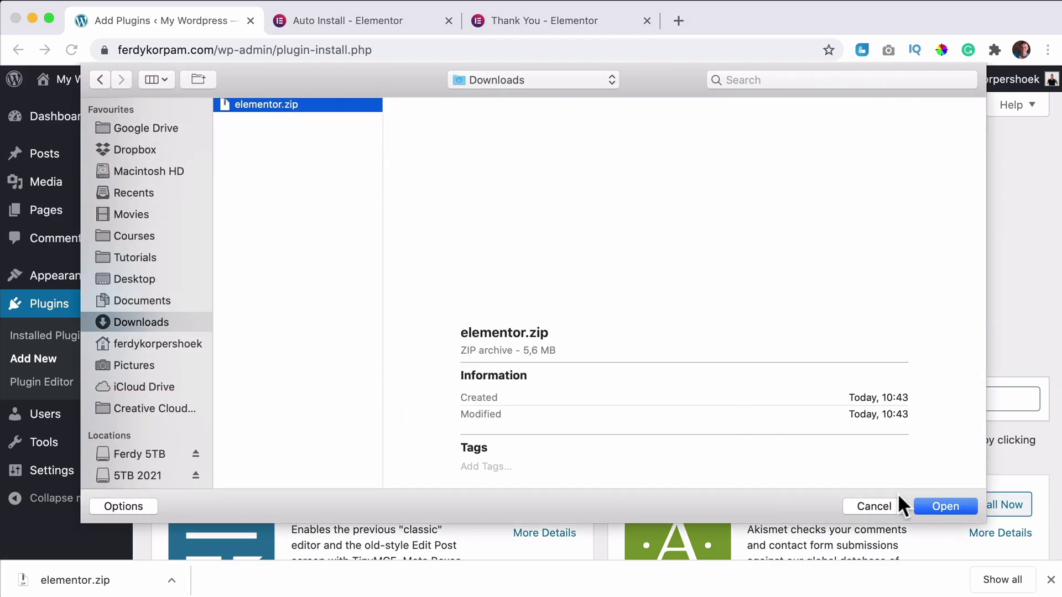
left_click(945, 507)
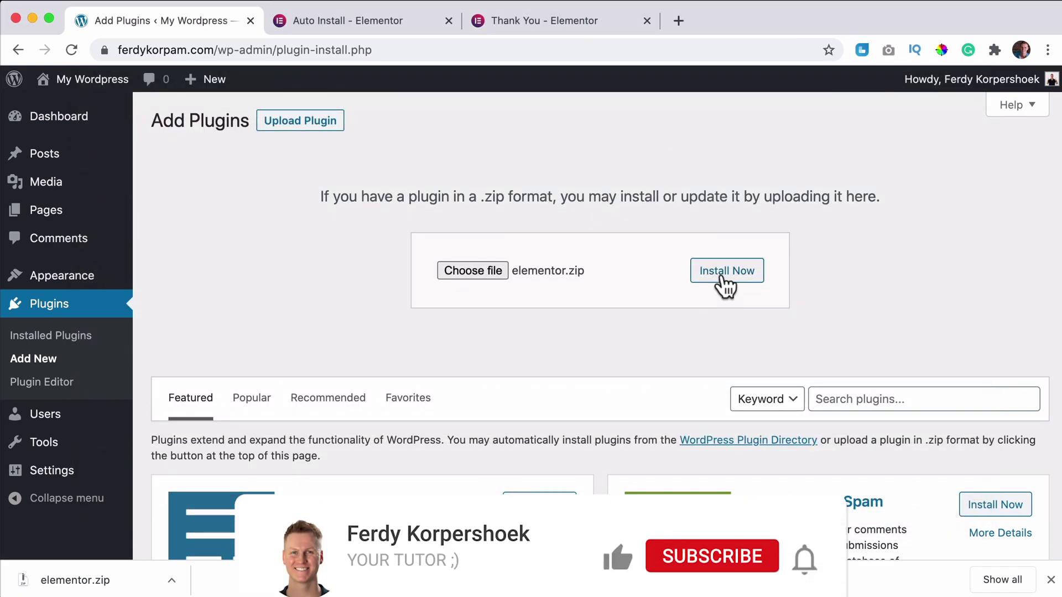
left_click(725, 271)
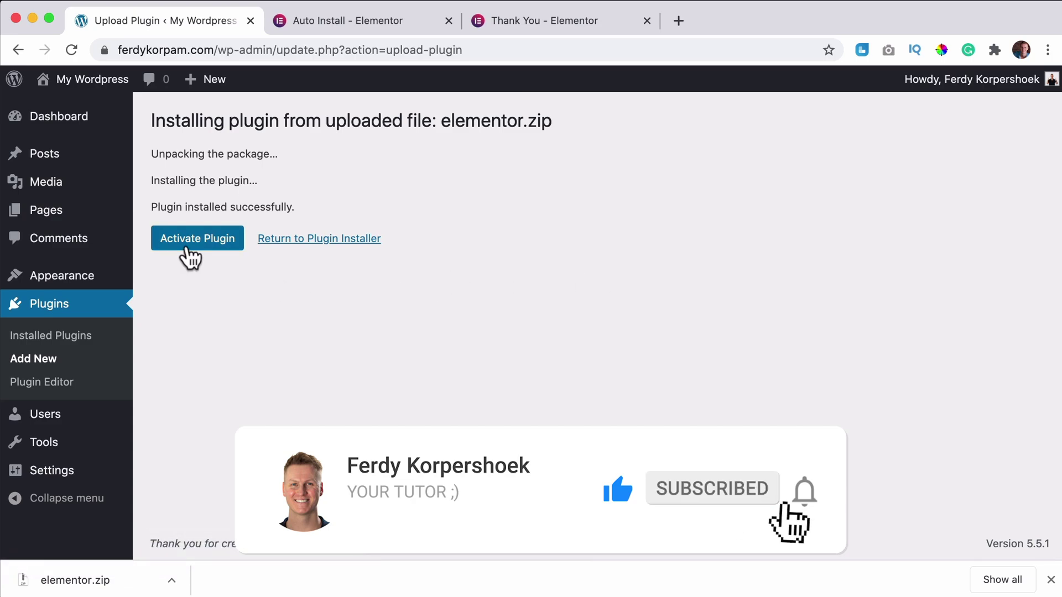
left_click(187, 248)
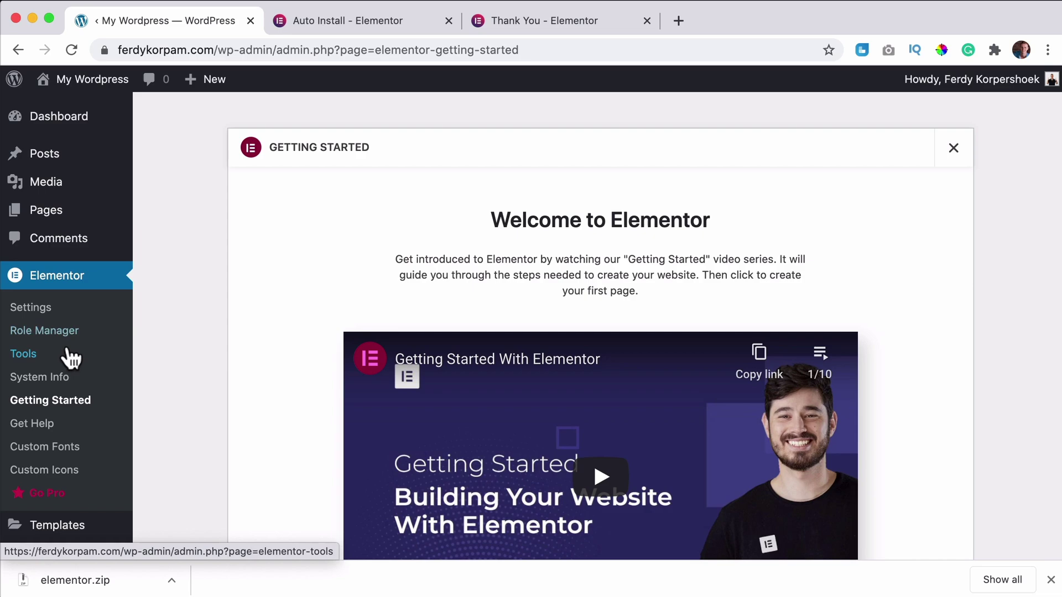
scroll(67, 375, "down", 5)
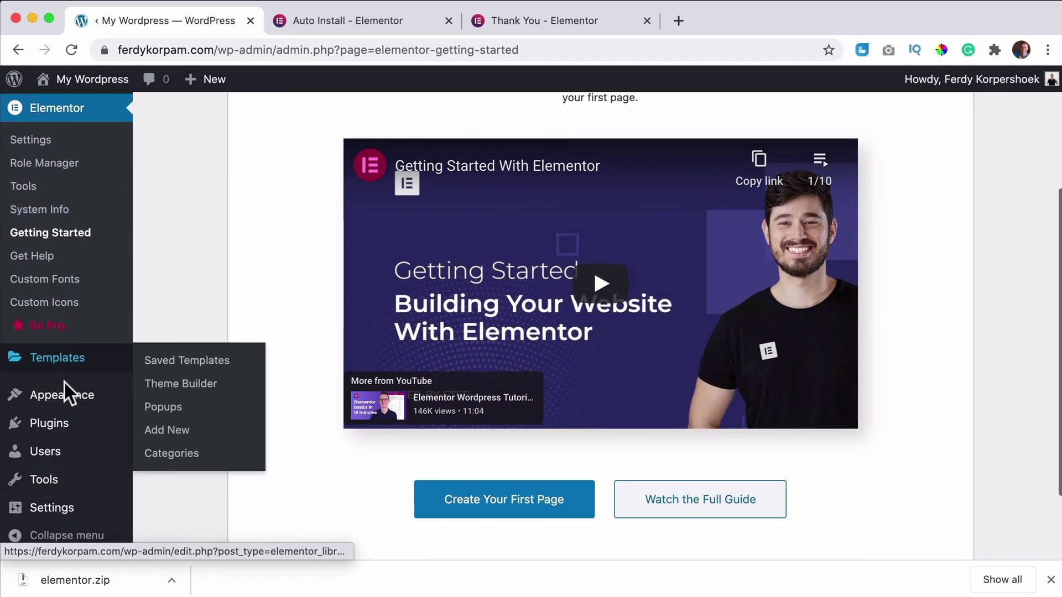
Deactivate Elementor on the Installed Plugins list and delete it, confirming the removal
left_click(57, 426)
left_click(264, 264)
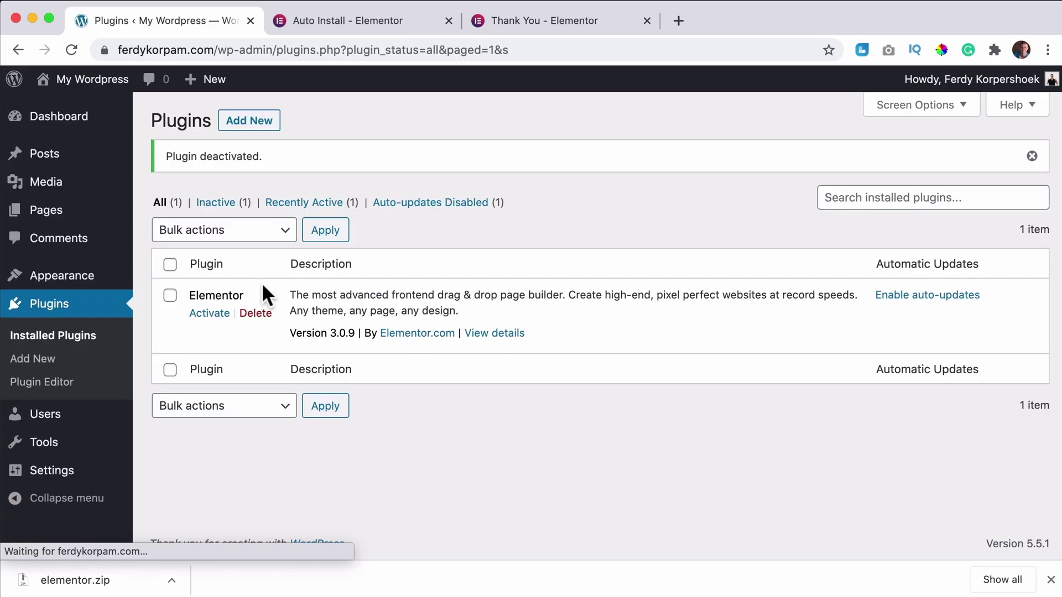
left_click(256, 314)
left_click(673, 145)
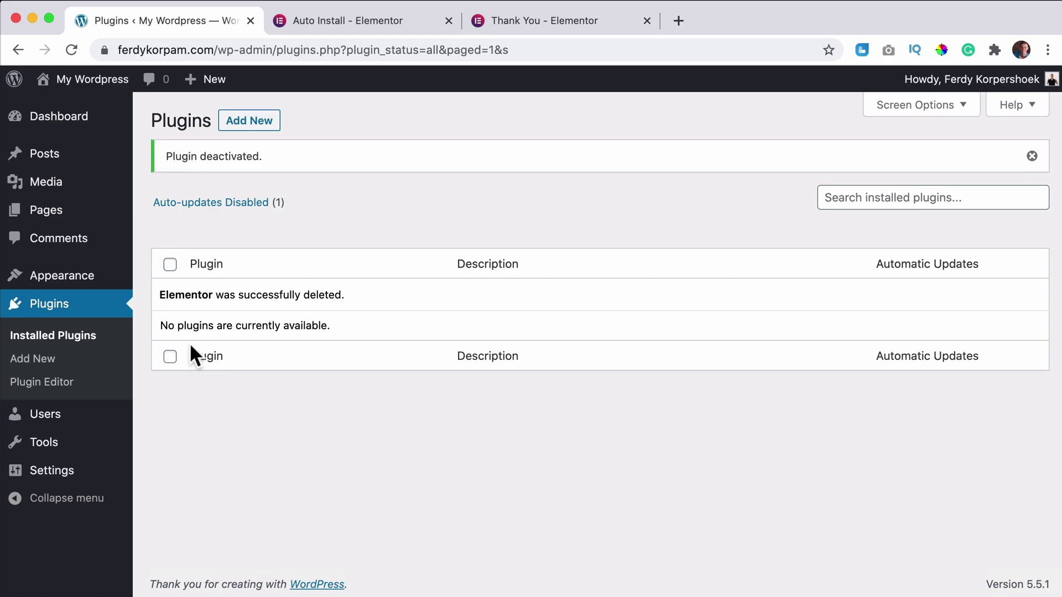
Search the plugin directory for 'elem', activate Elementor Website Builder, and close its welcome screen
mouse_move(71, 276)
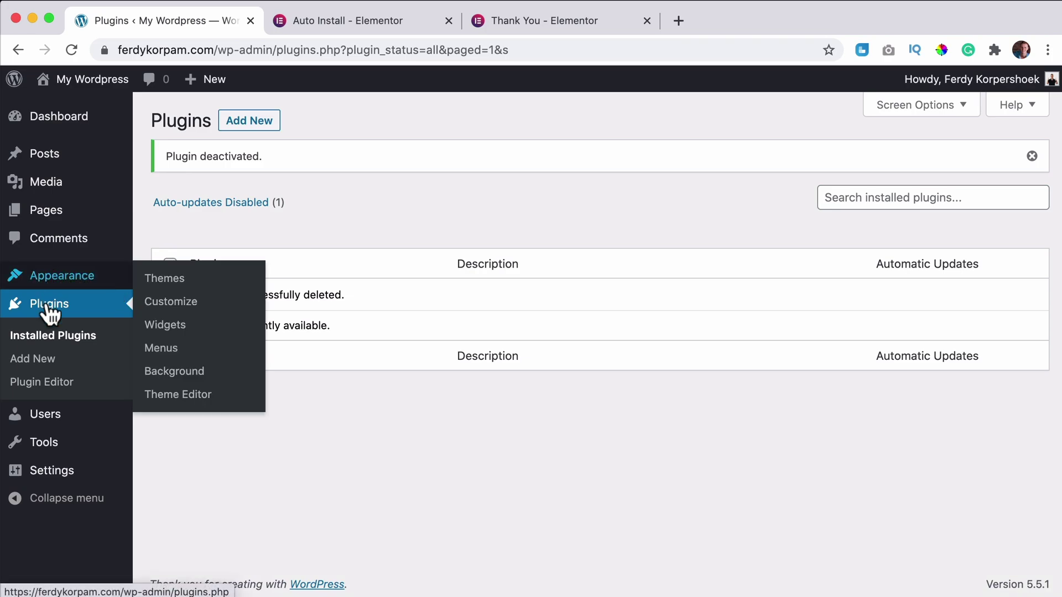
left_click(40, 365)
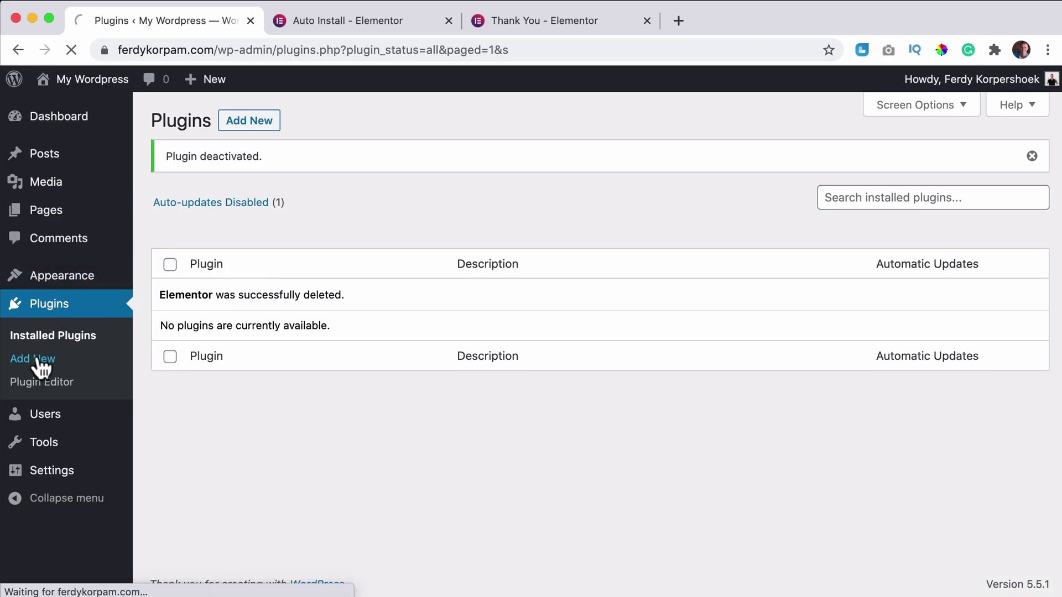
left_click(850, 169)
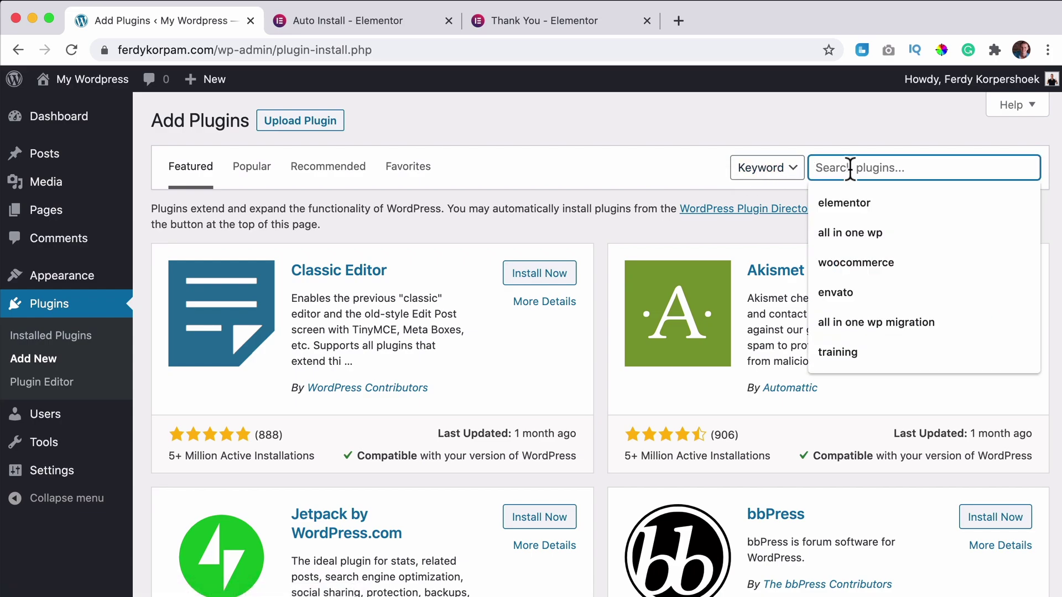
type("elementor")
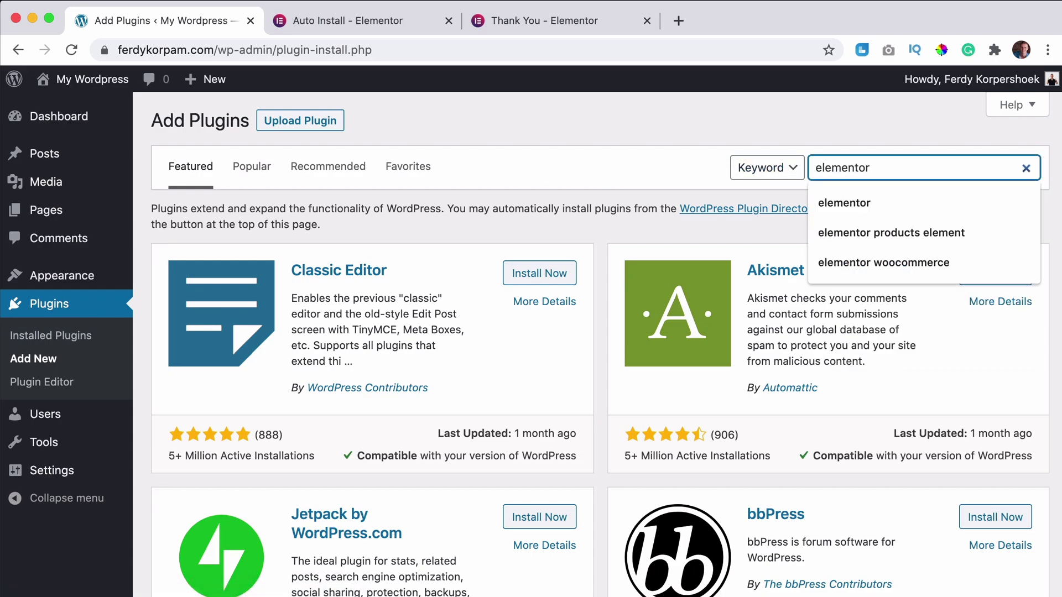
key("Return")
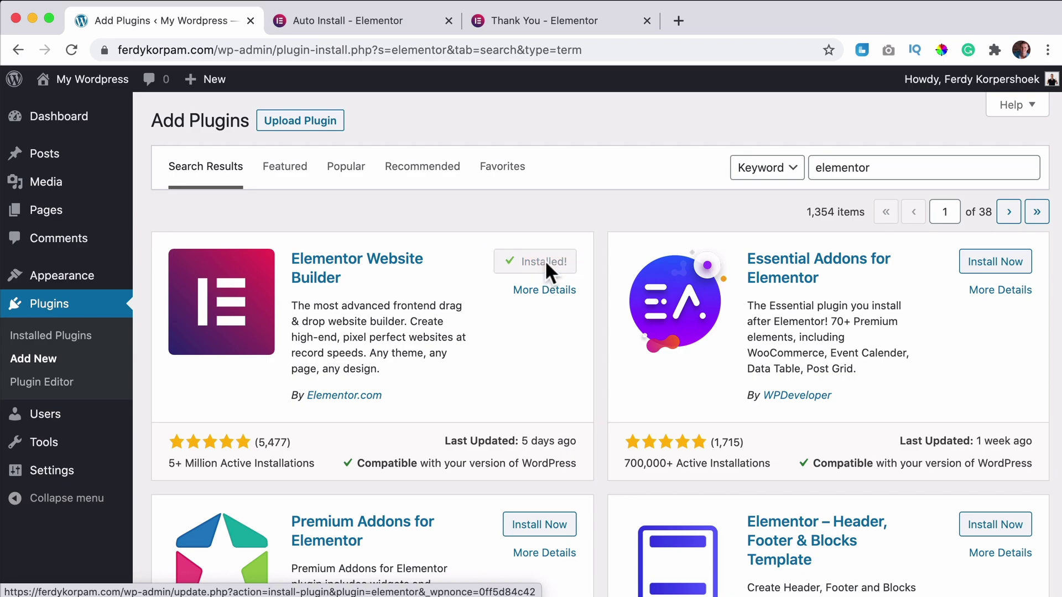
left_click(547, 262)
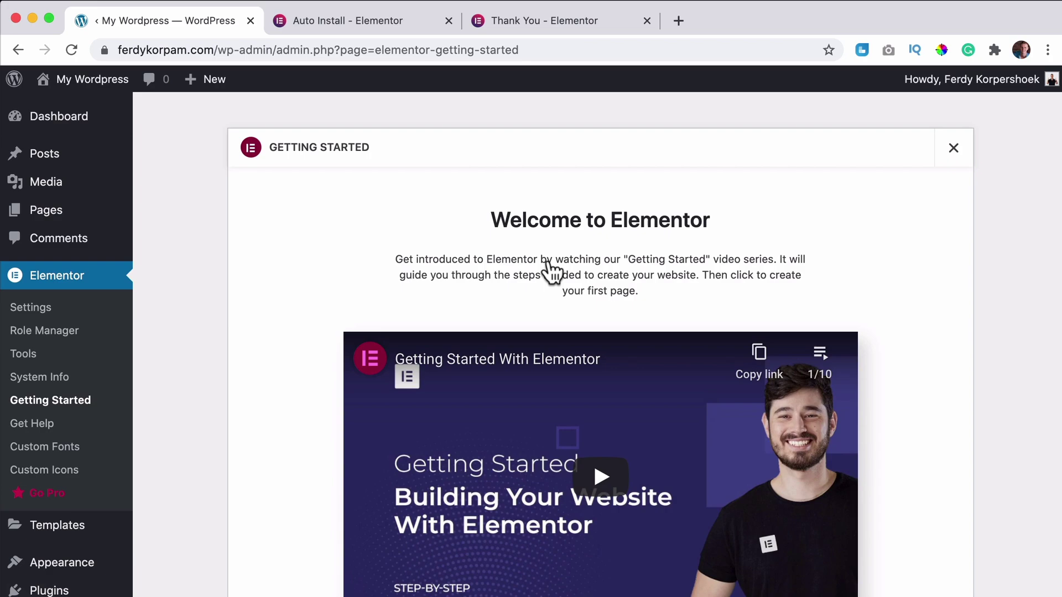
left_click(948, 158)
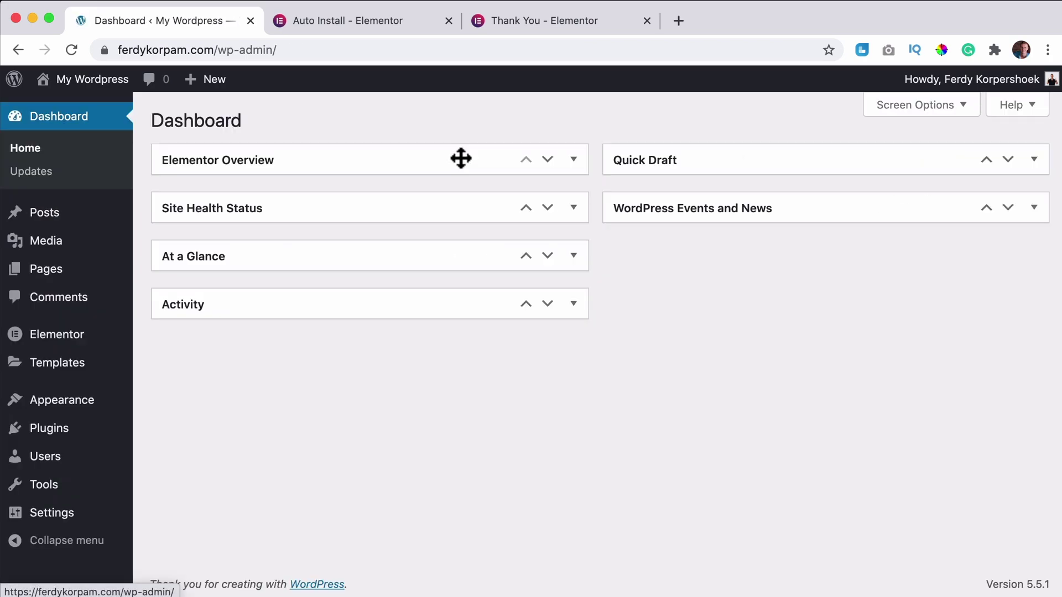
Go to the Elementor site through the ferdykorp.com/ referral link
left_click(326, 23)
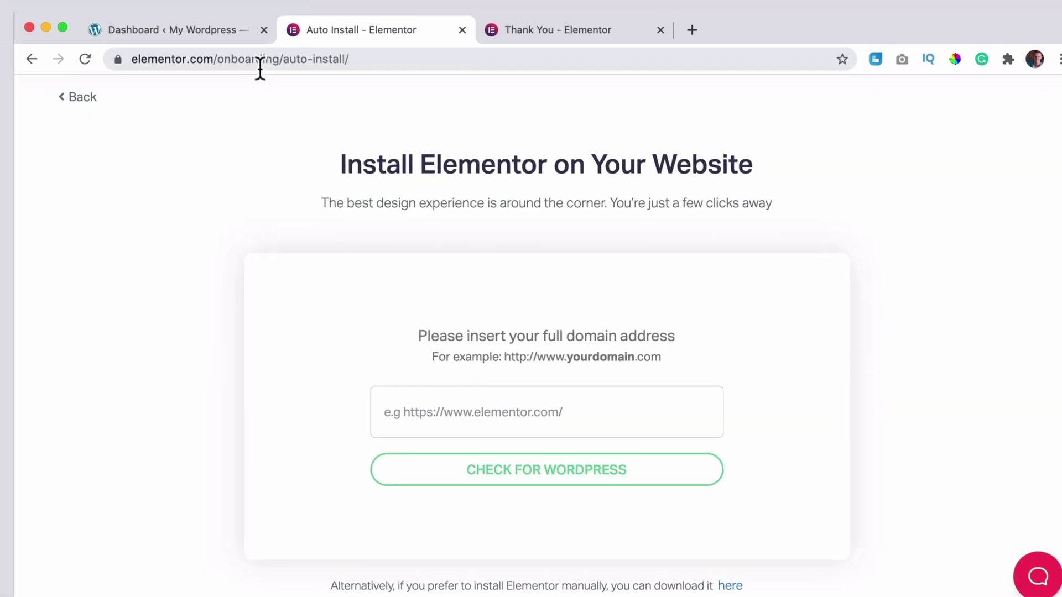
left_click(260, 63)
type("ferdyko")
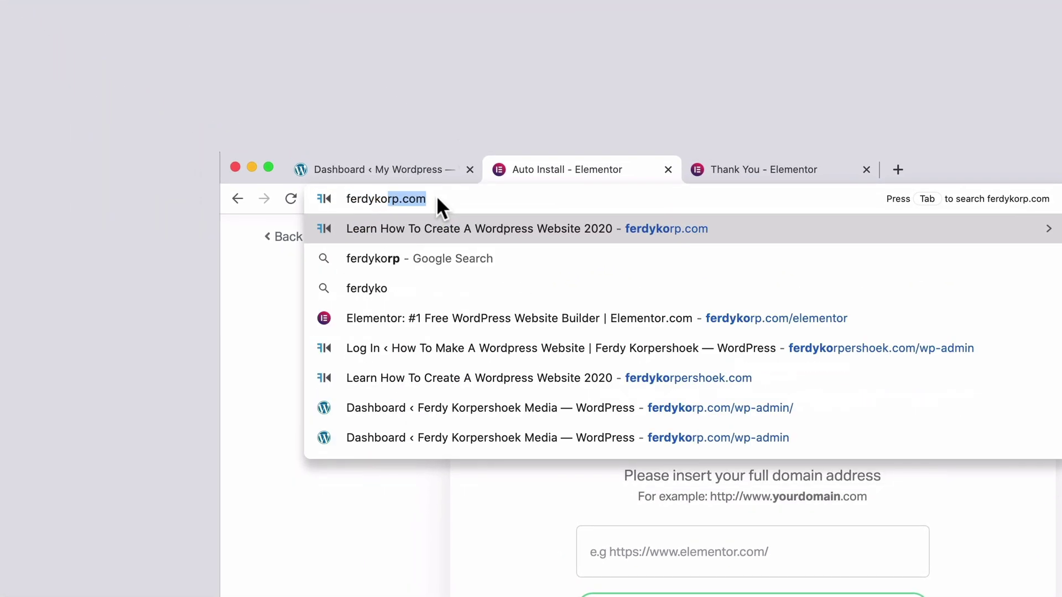
type("rp.com/eleme")
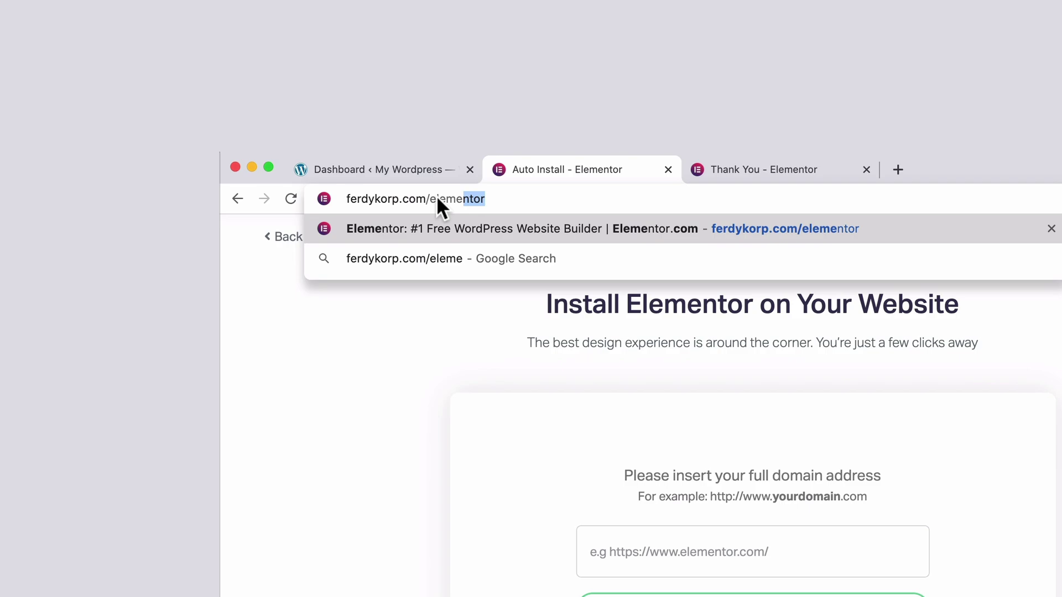
key("Return")
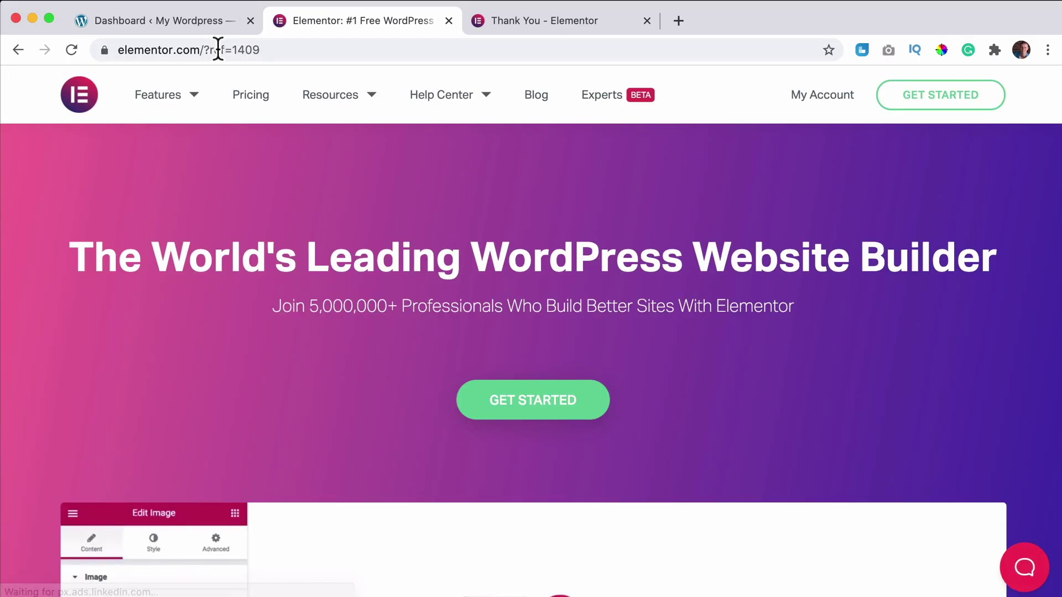
Open Elementor's pricing page and choose the Personal Elementor Pro plan
left_click(254, 106)
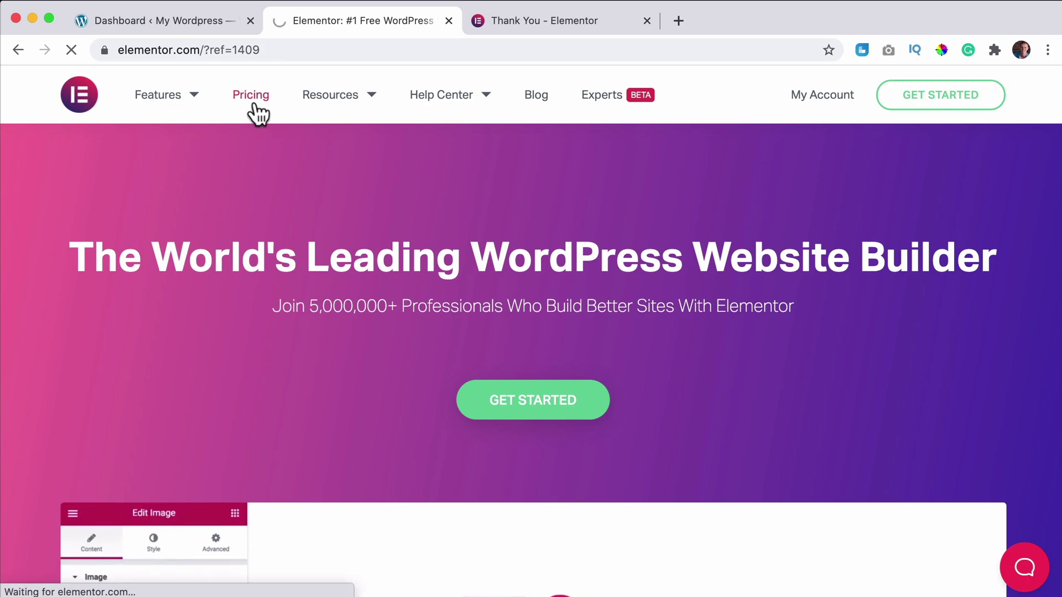
scroll(545, 215, "down", 5)
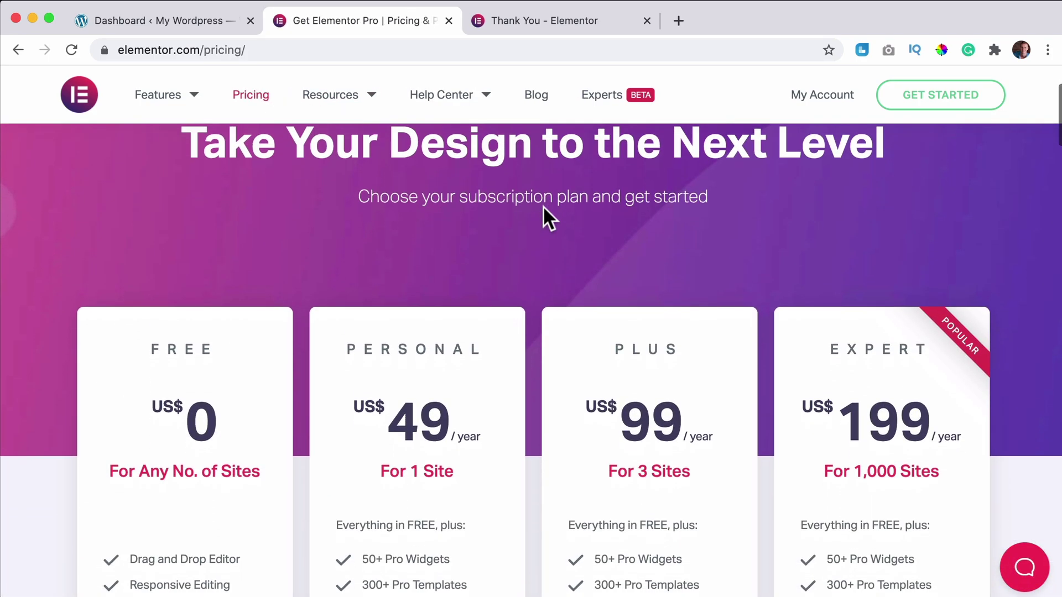
scroll(545, 215, "down", 3)
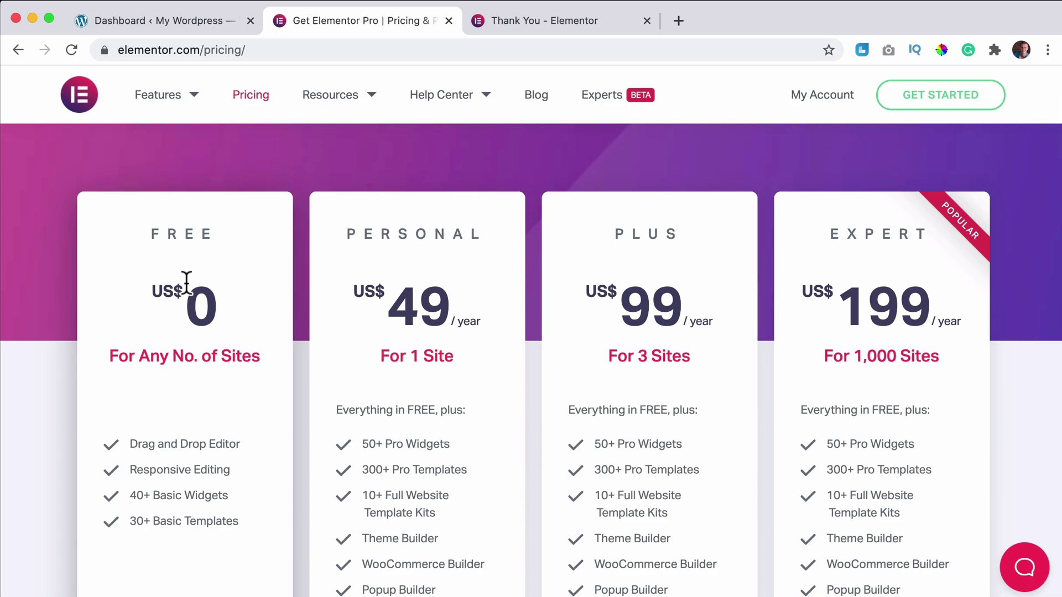
scroll(193, 277, "down", 3)
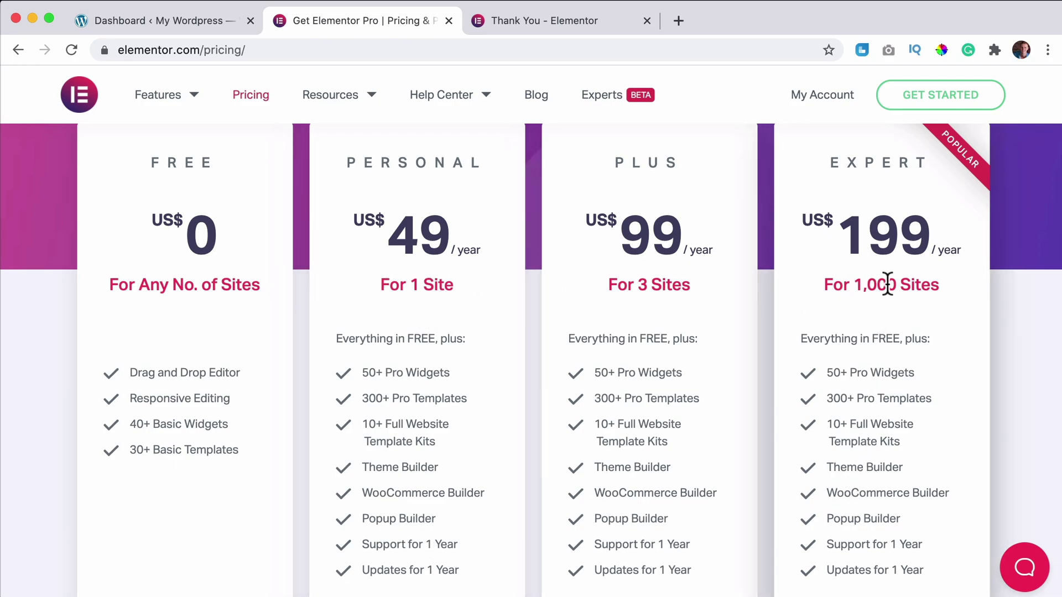
scroll(450, 304, "down", 5)
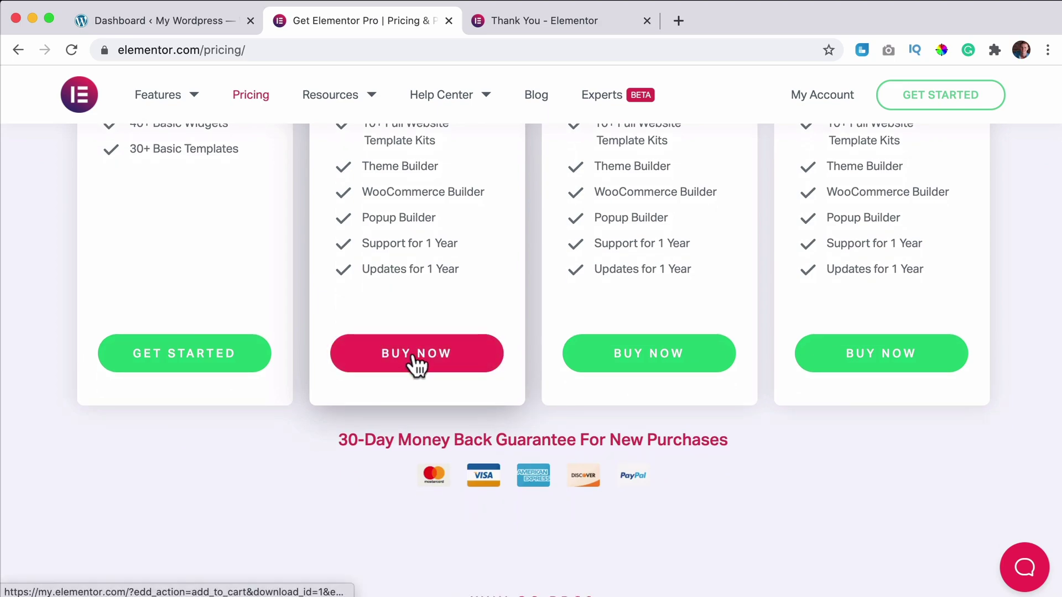
left_click(400, 366)
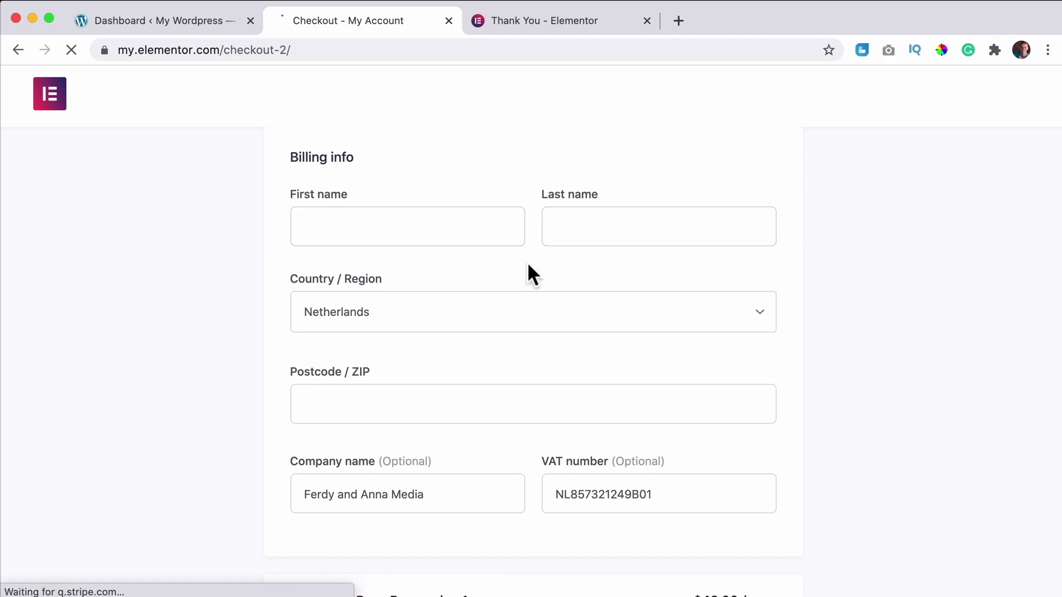
scroll(527, 261, "down", 7)
scroll(529, 265, "down", 3)
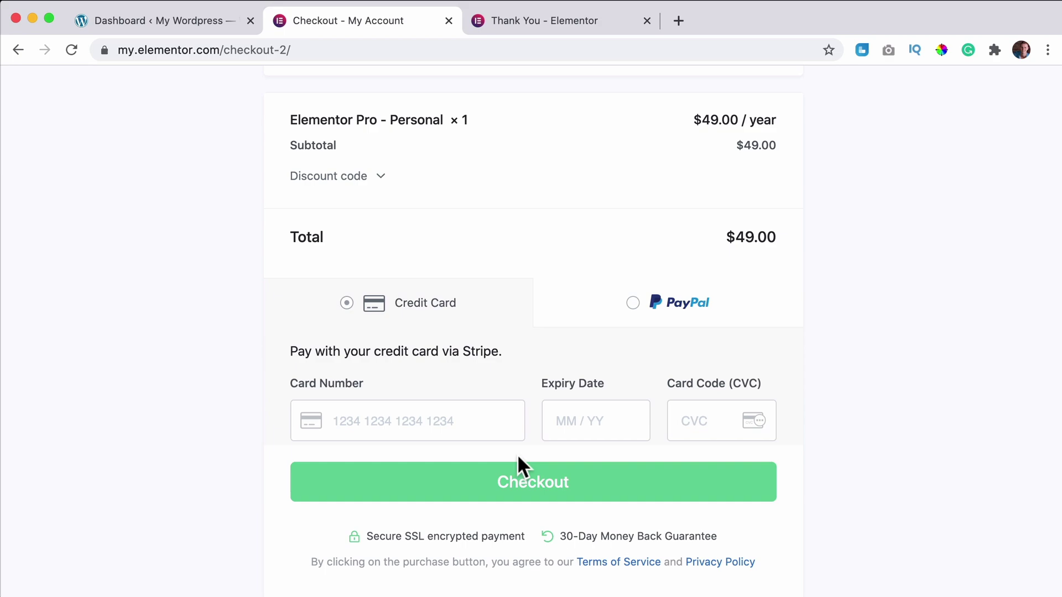
Trim 'checkout-2/' from the address to reach My Account and download the Elementor Pro zip
left_click(322, 53)
left_click(256, 52)
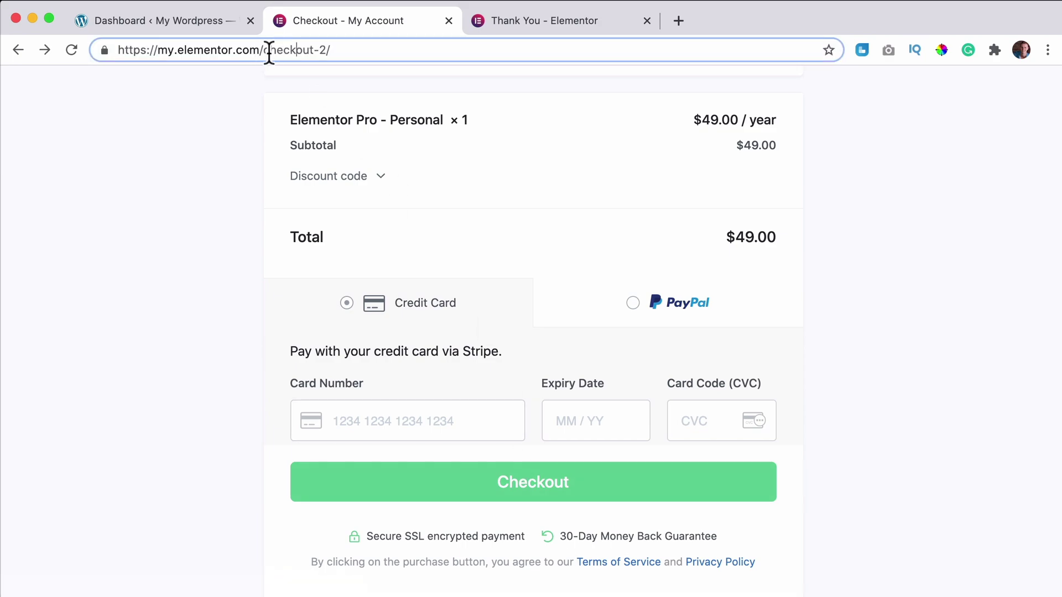
key("BackSpace")
key("Return")
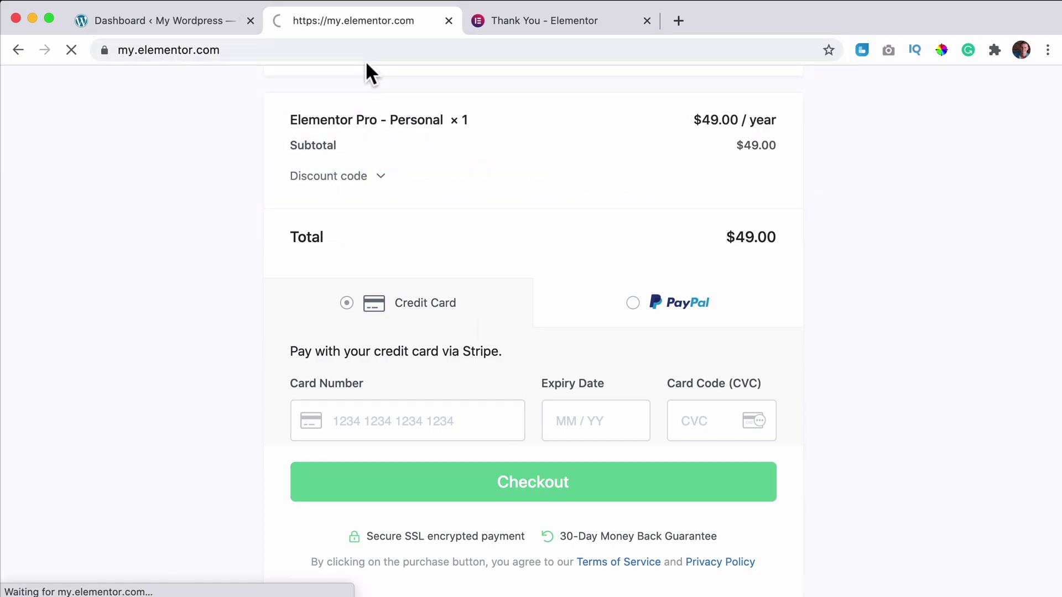
left_click(903, 408)
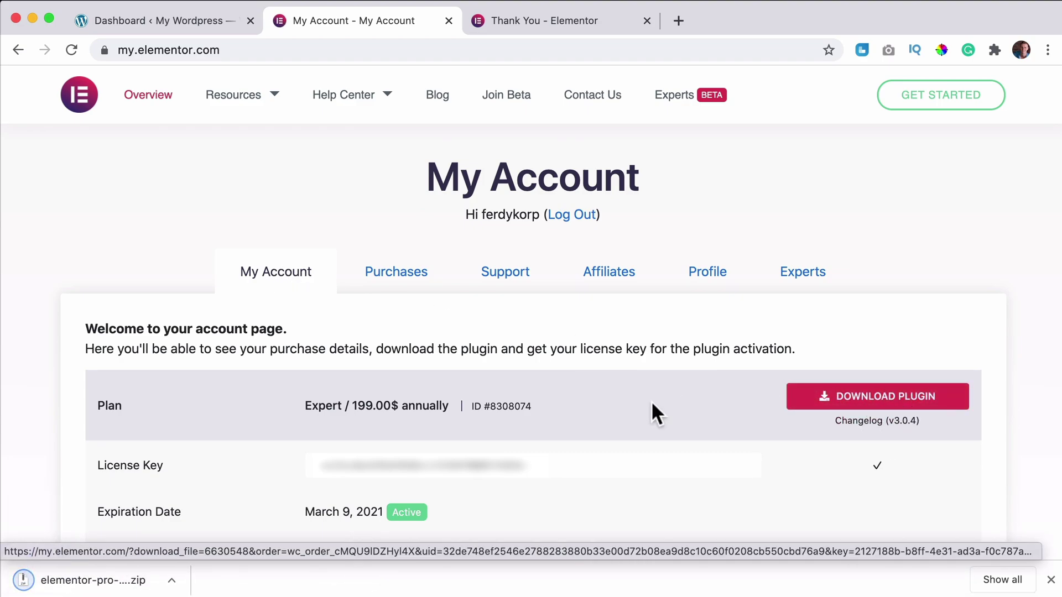
Upload elementor-pro-3.0.4.zip through Add New > Upload Plugin and activate Elementor Pro
left_click(189, 26)
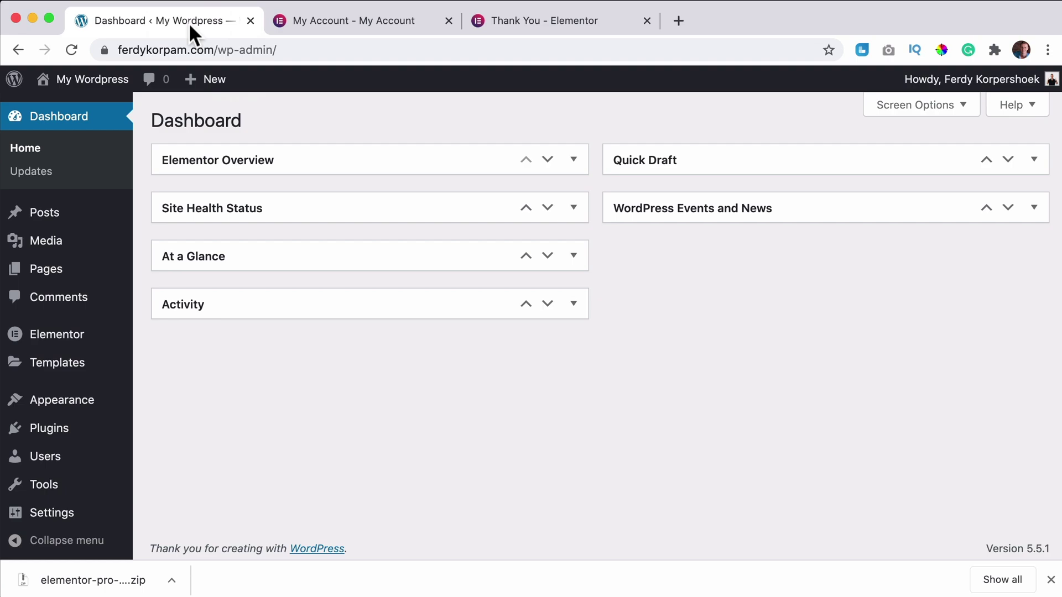
mouse_move(55, 437)
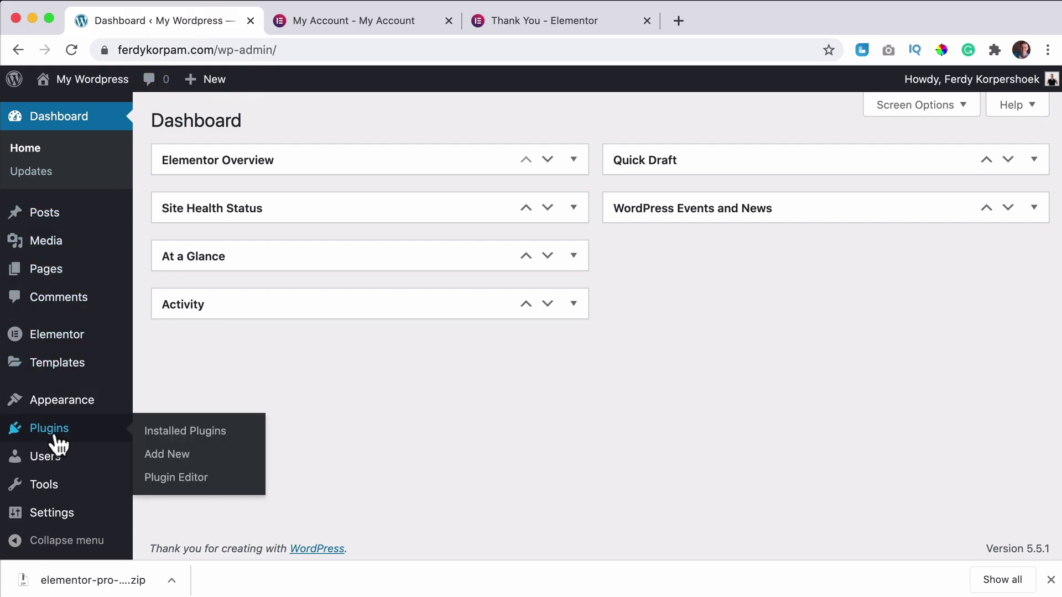
left_click(170, 454)
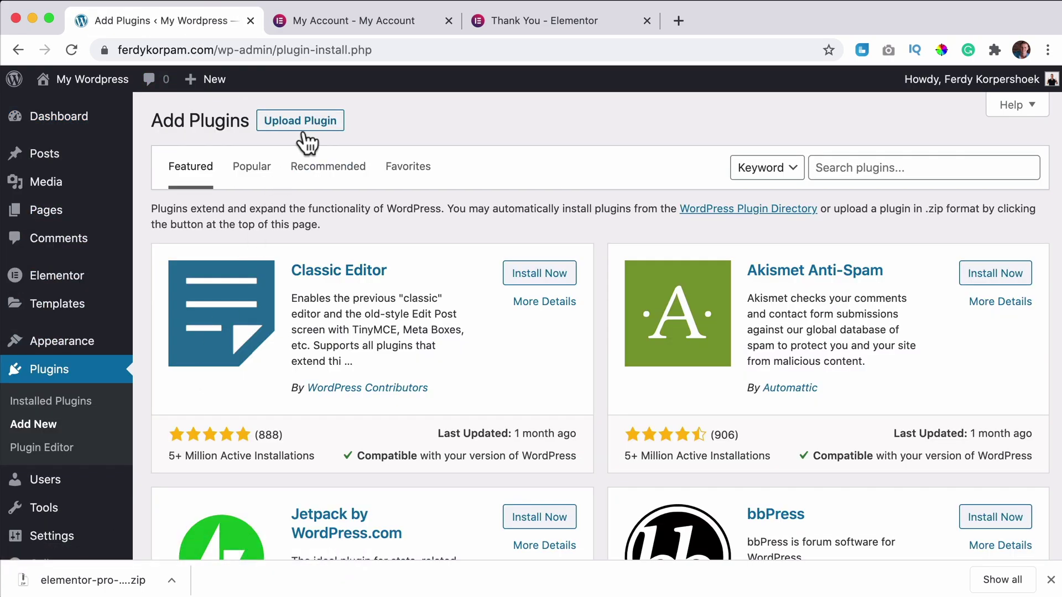
left_click(304, 126)
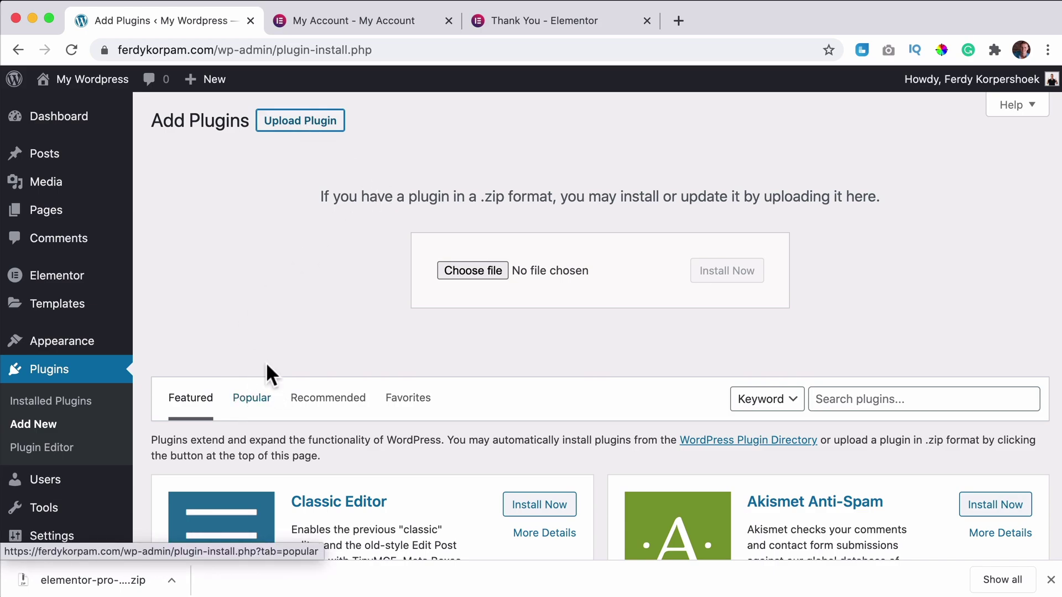
left_click_drag(83, 580, 465, 270)
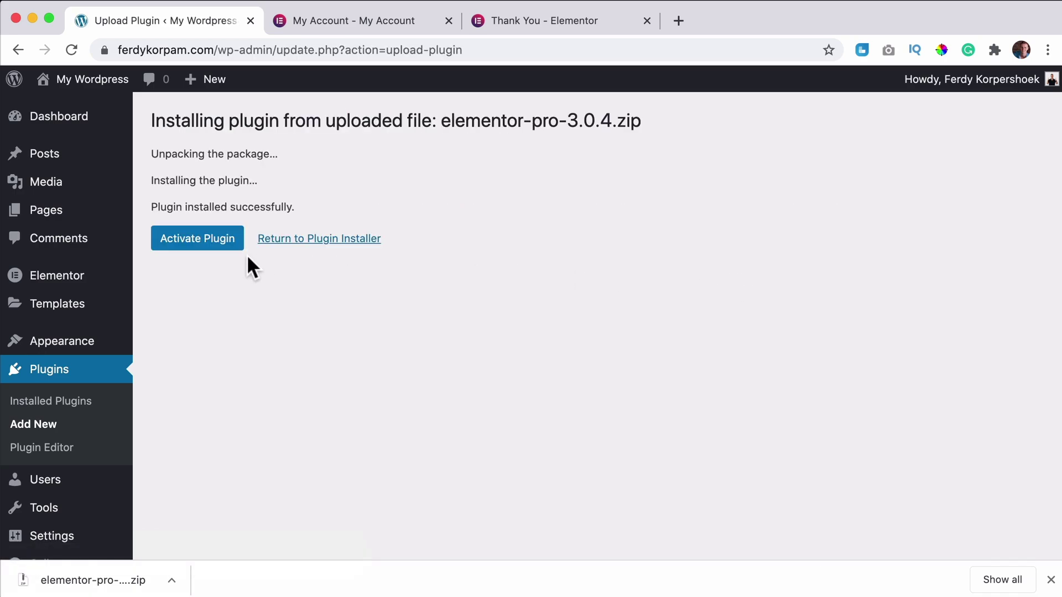
left_click(206, 241)
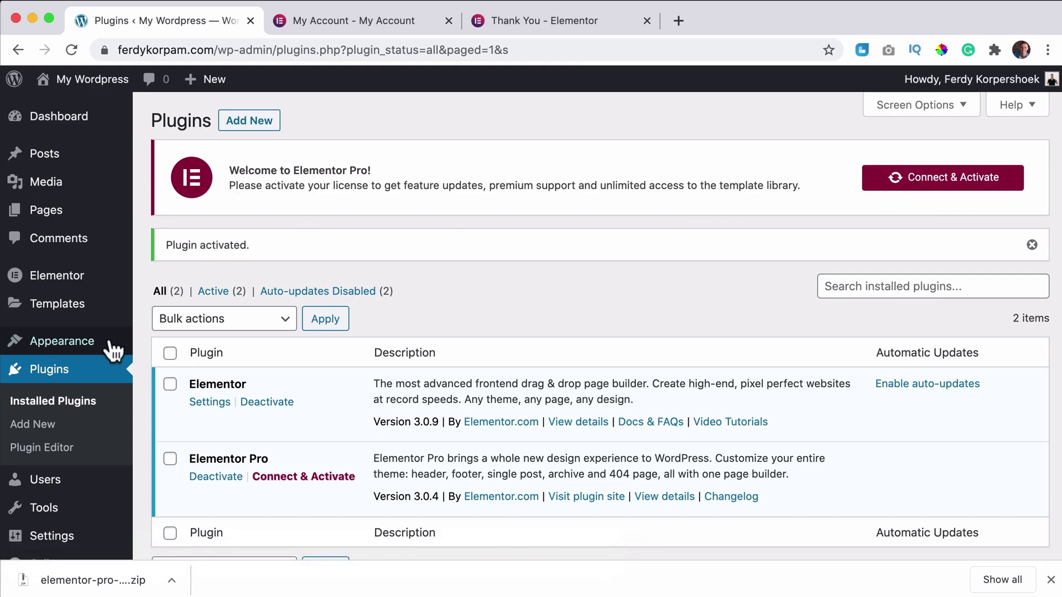
Log in to the Elementor account and activate the Expert license for this site
mouse_move(104, 348)
mouse_move(22, 283)
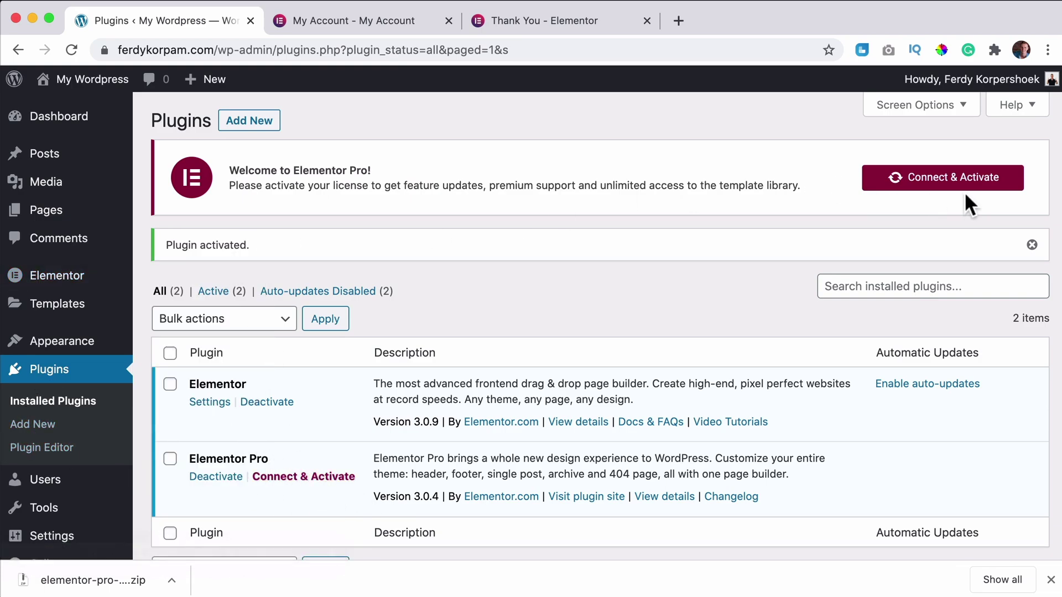
left_click(944, 191)
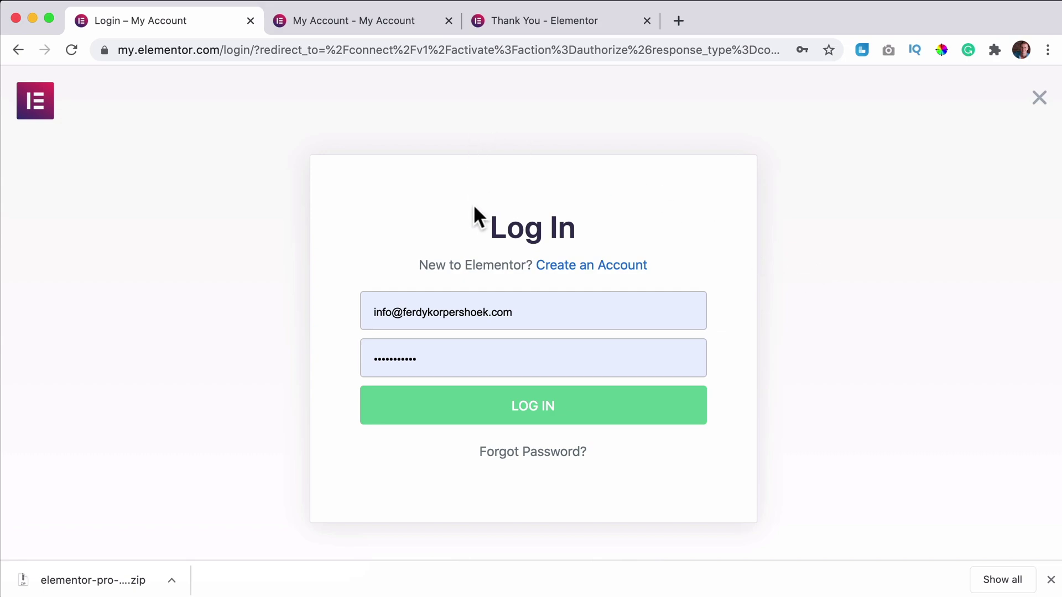
left_click(533, 409)
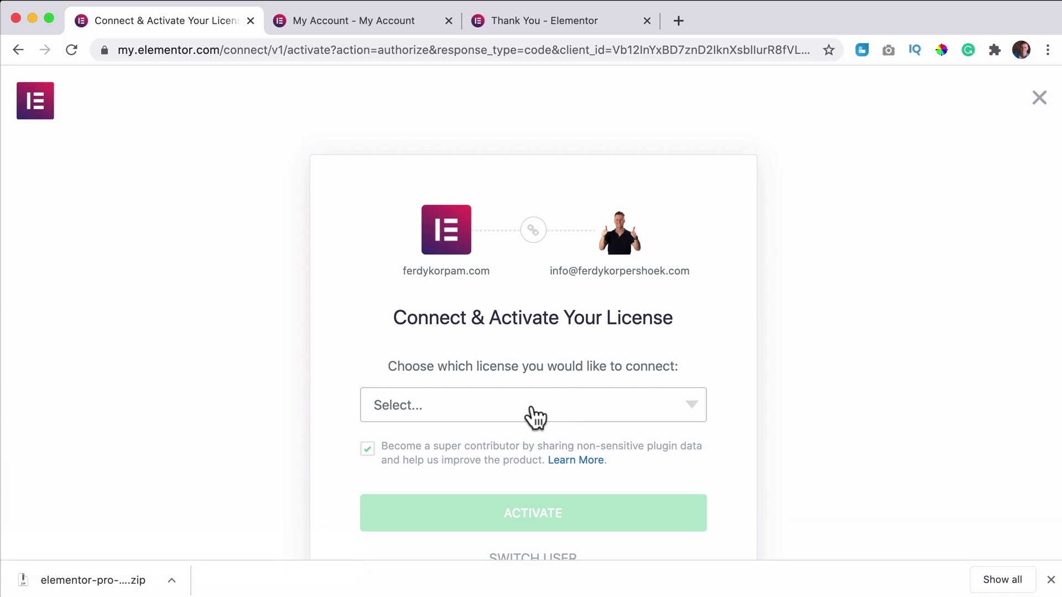
left_click(534, 417)
left_click(504, 425)
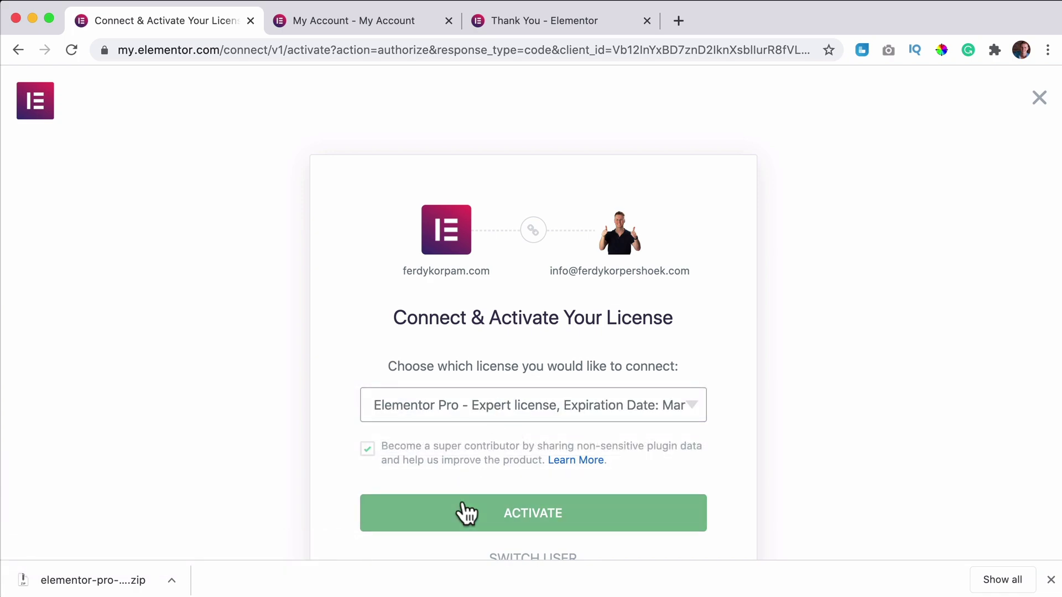
left_click(553, 523)
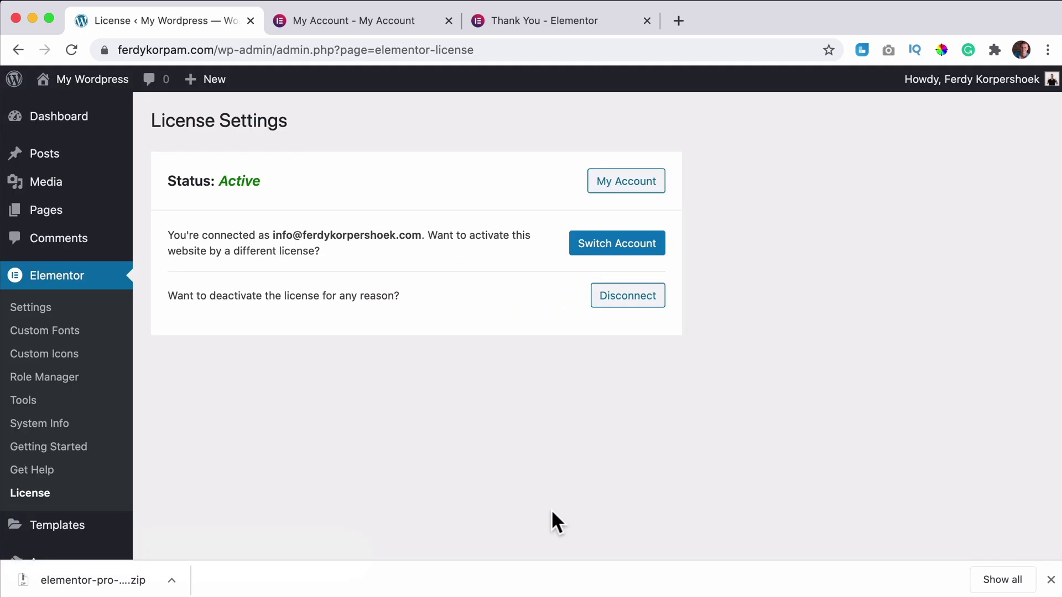
Create and publish a new page titled 'Home', then open it with Elementor
mouse_move(100, 86)
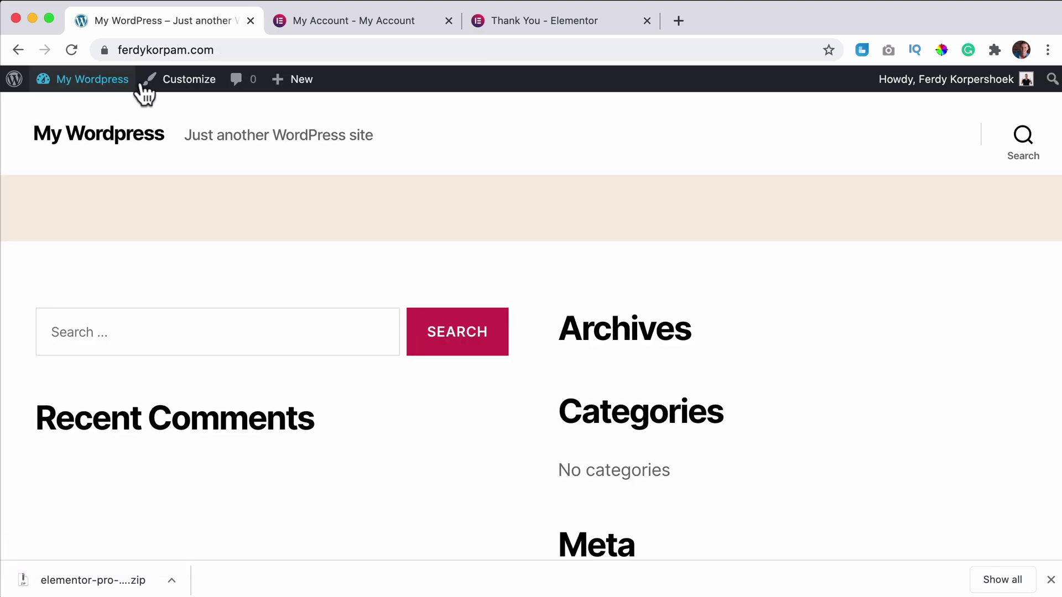
mouse_move(298, 87)
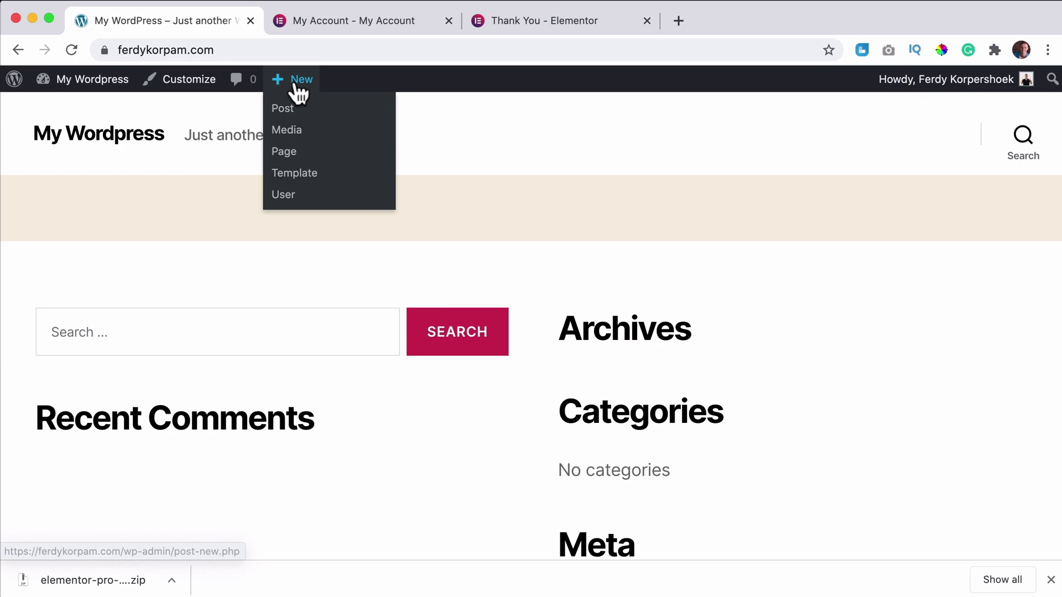
left_click(282, 157)
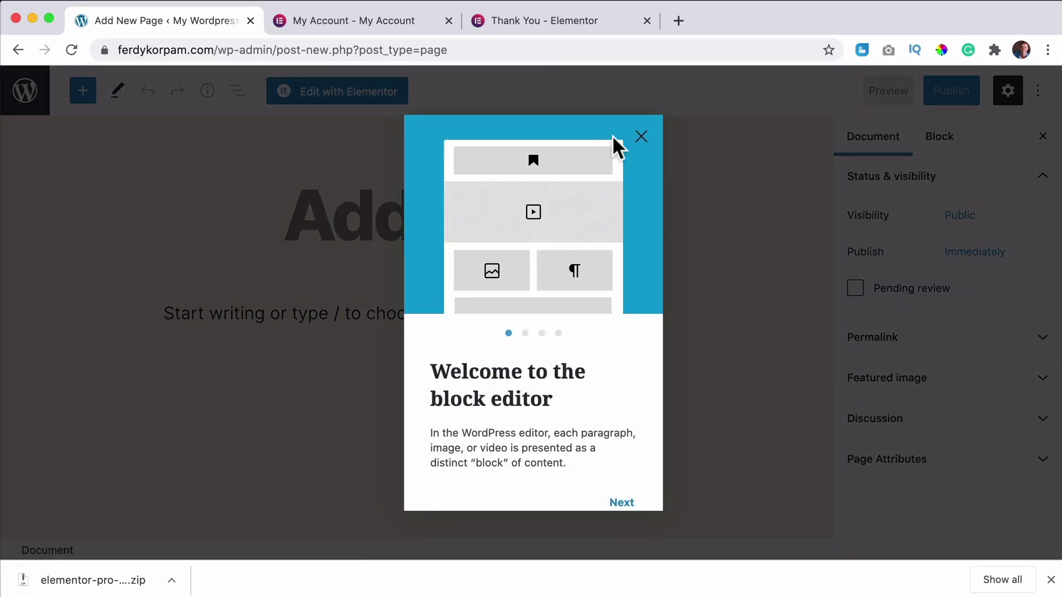
left_click(641, 137)
left_click(423, 206)
type("Home")
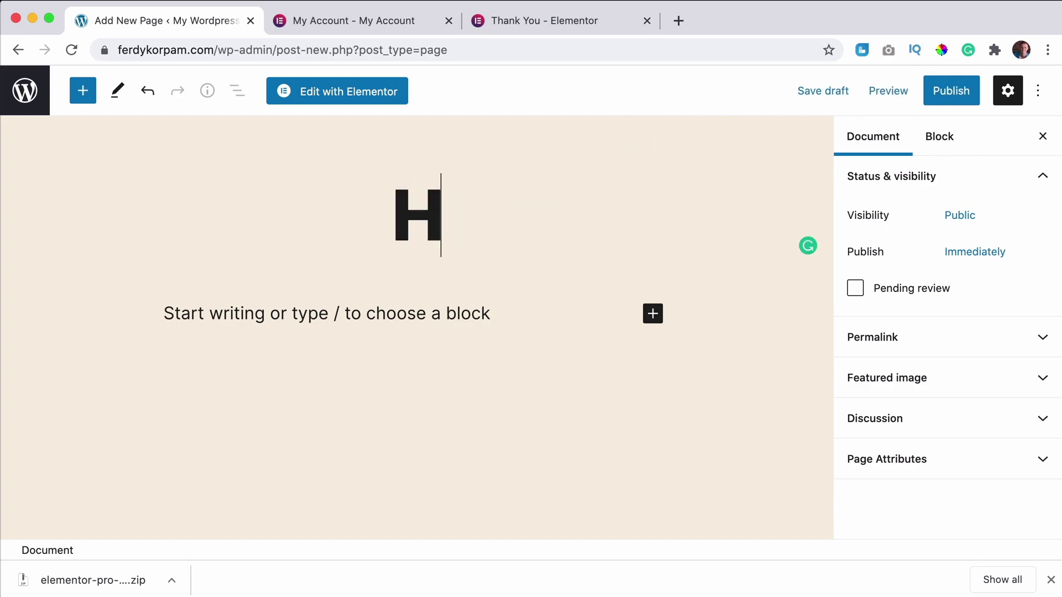
left_click(944, 101)
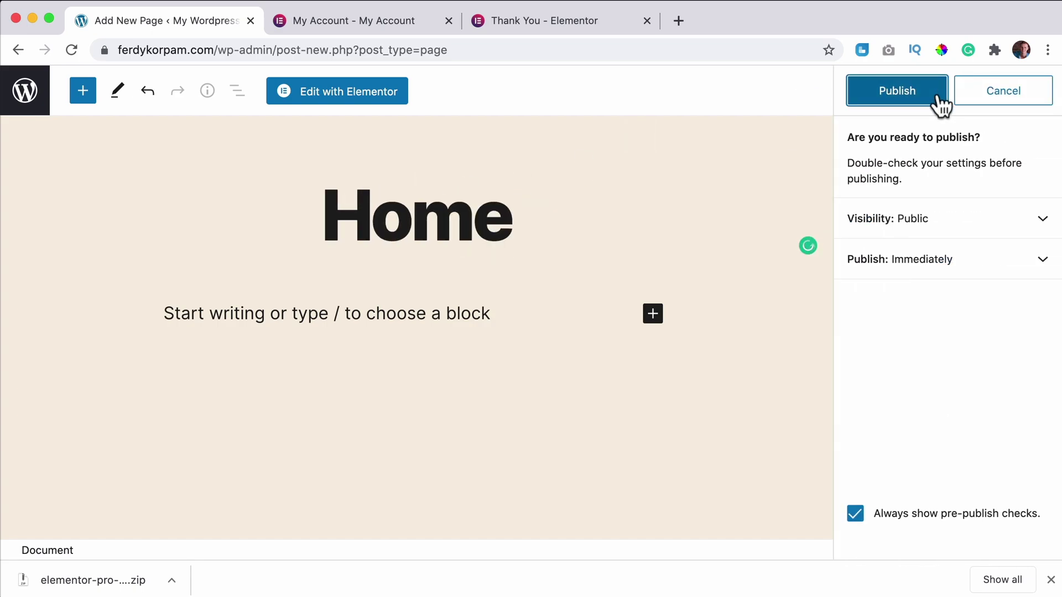
left_click(921, 91)
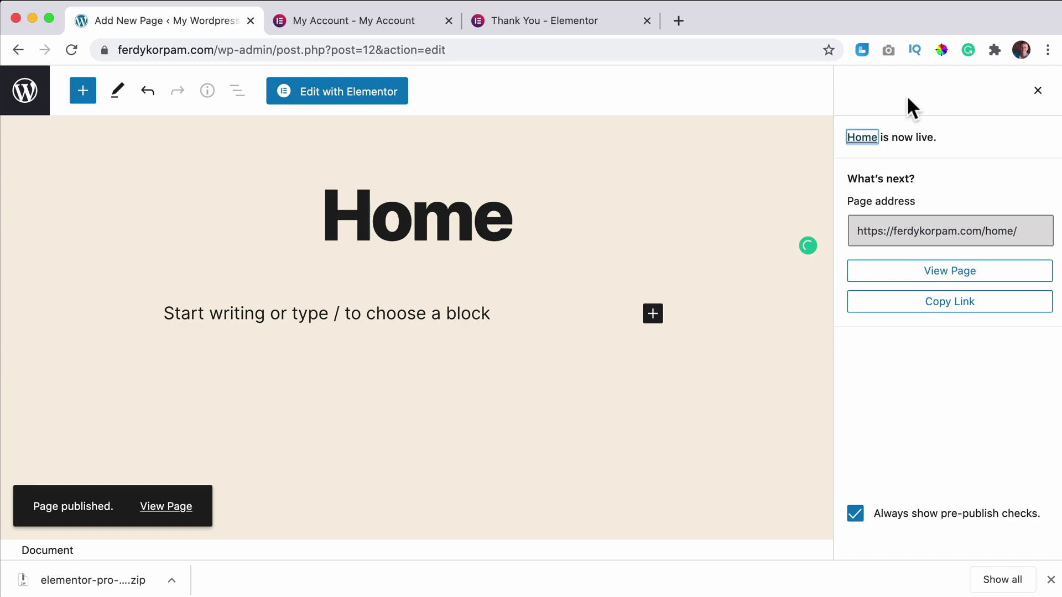
left_click(360, 98)
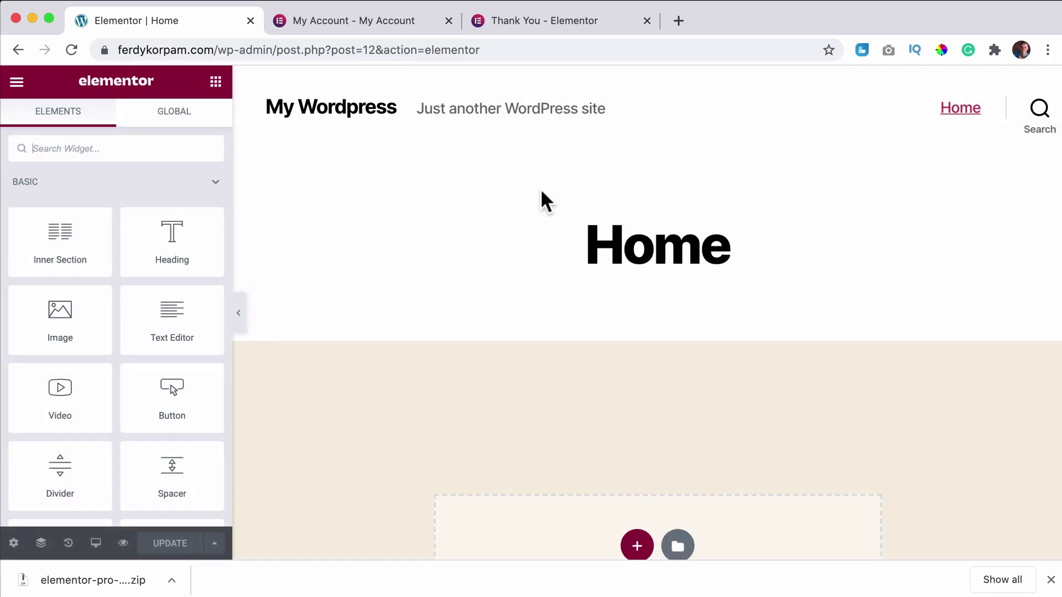
Add a new section with a two-column structure to the Home page
scroll(542, 191, "down", 6)
left_click(637, 224)
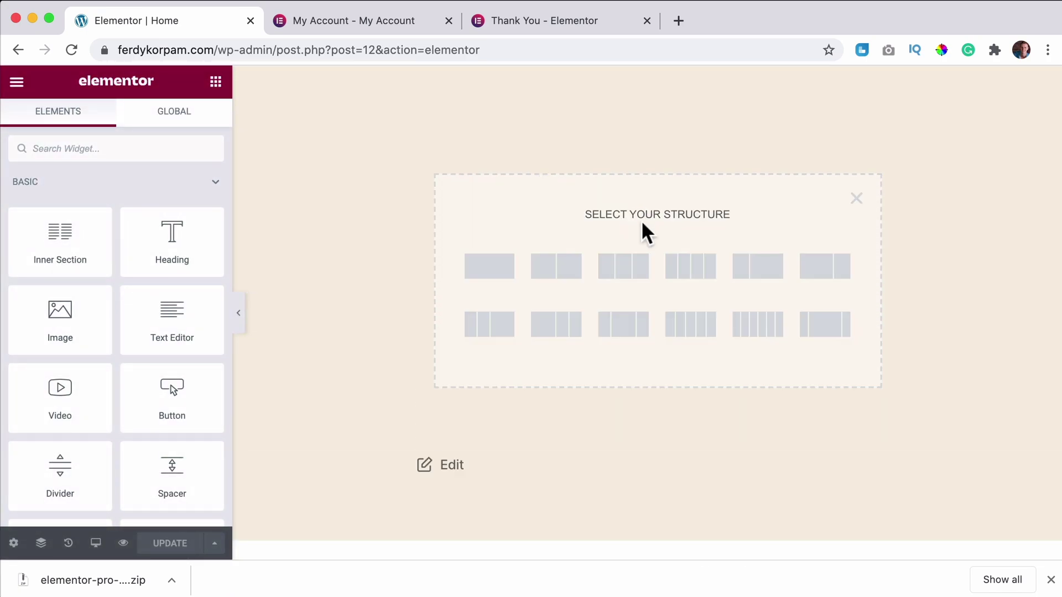
left_click(543, 274)
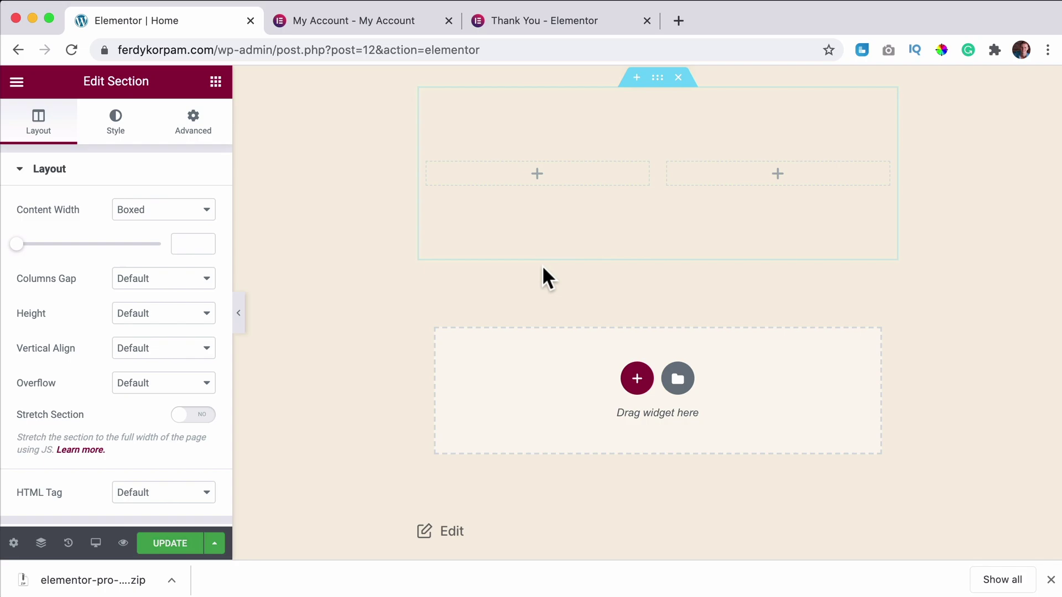
Browse the widgets panel to the Pro widgets, then exit to the dashboard
left_click(216, 83)
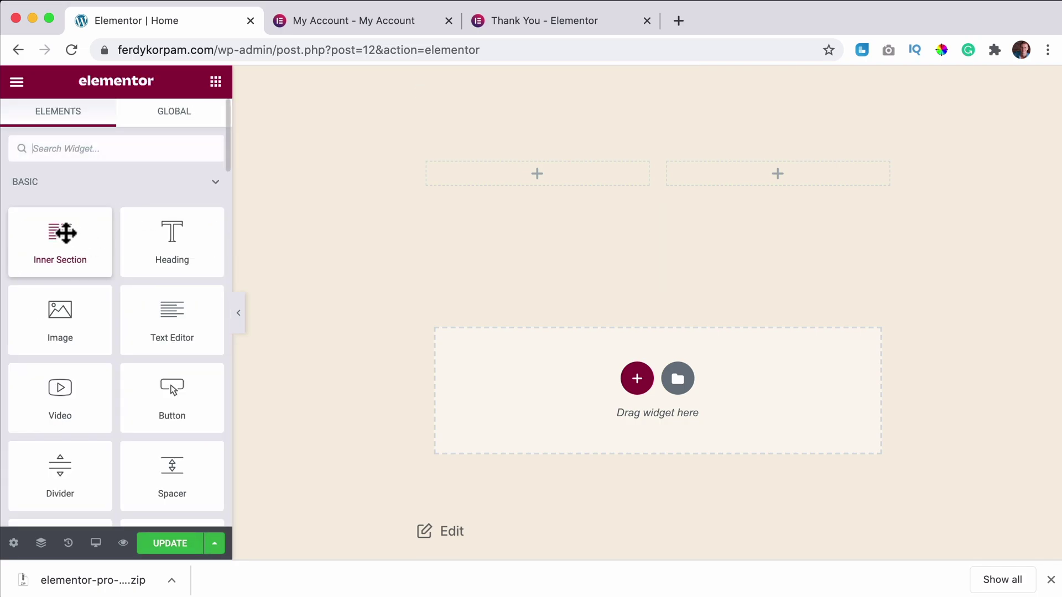
scroll(66, 233, "down", 8)
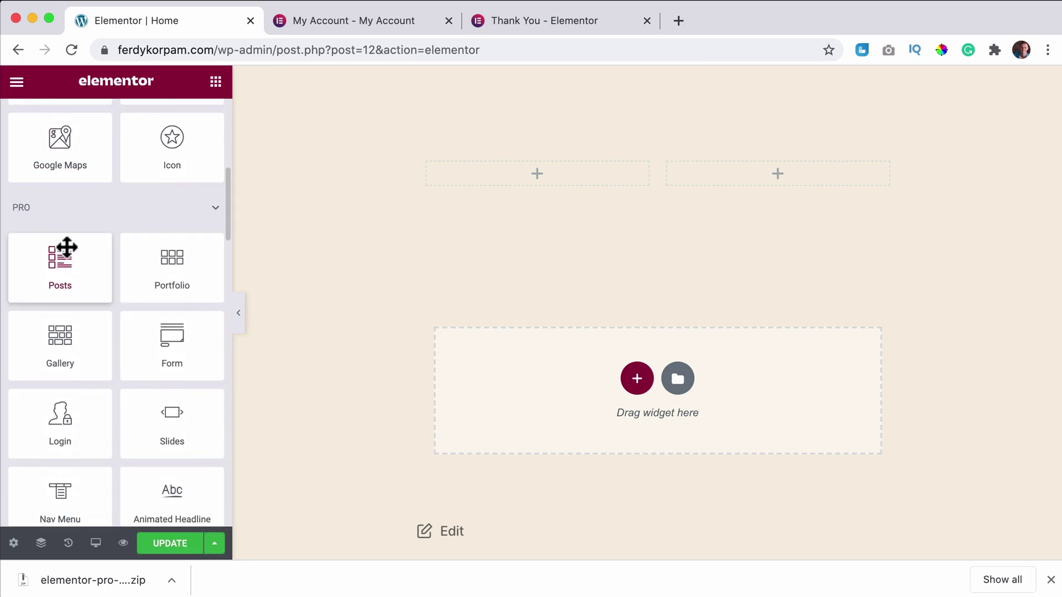
scroll(66, 247, "down", 10)
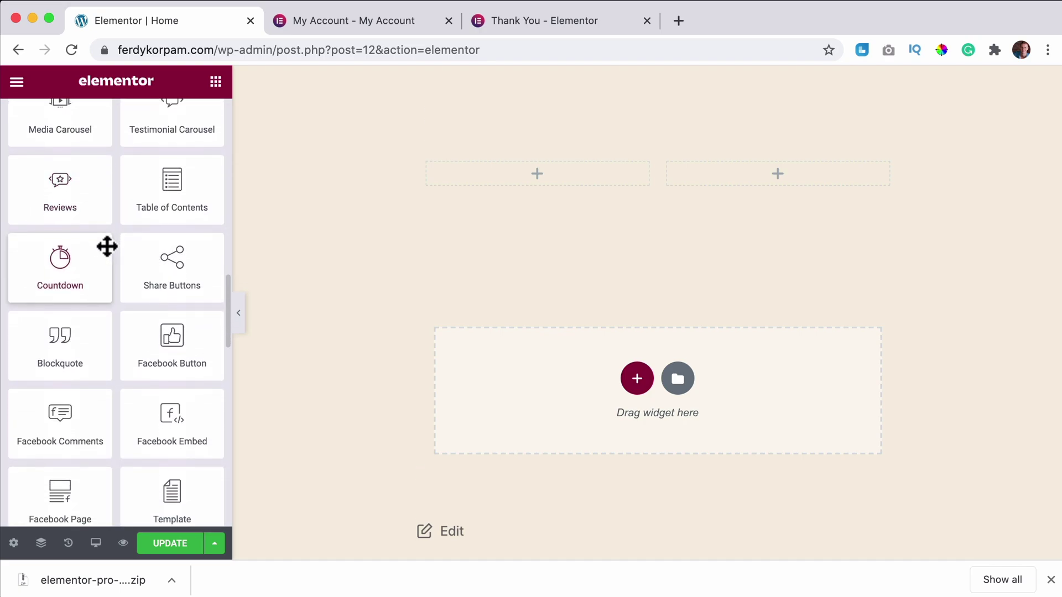
left_click(17, 83)
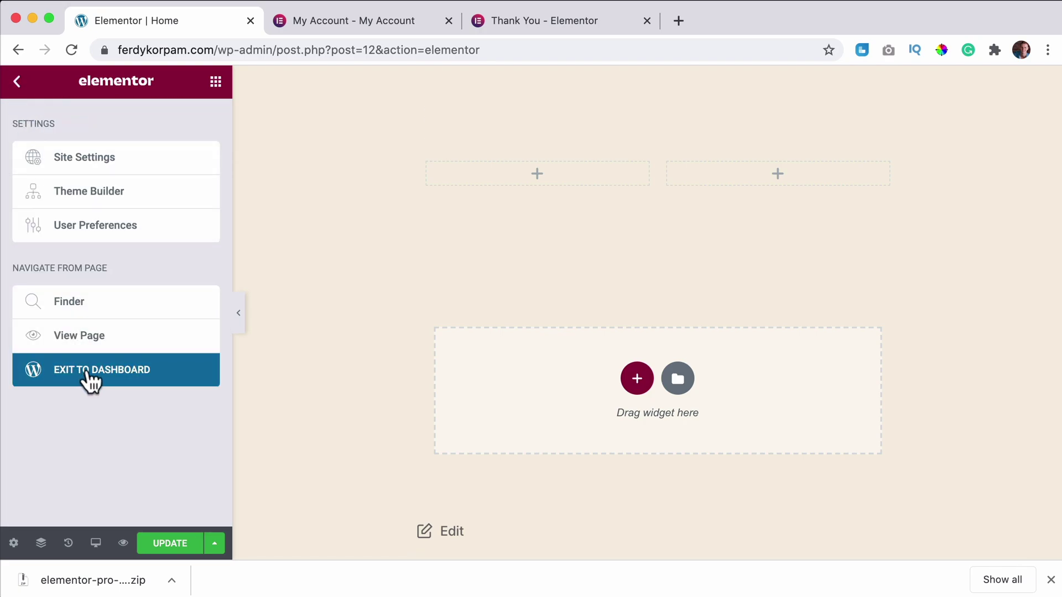
left_click(88, 371)
left_click(727, 253)
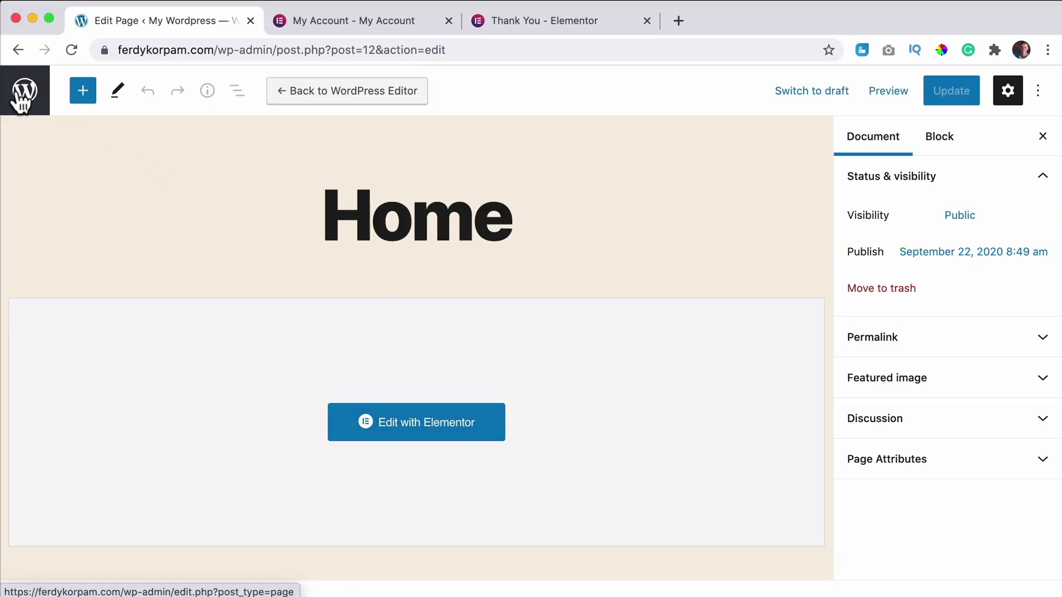
Go from Pages to Templates > Theme Builder to view Header, Footer and other site parts
left_click(24, 93)
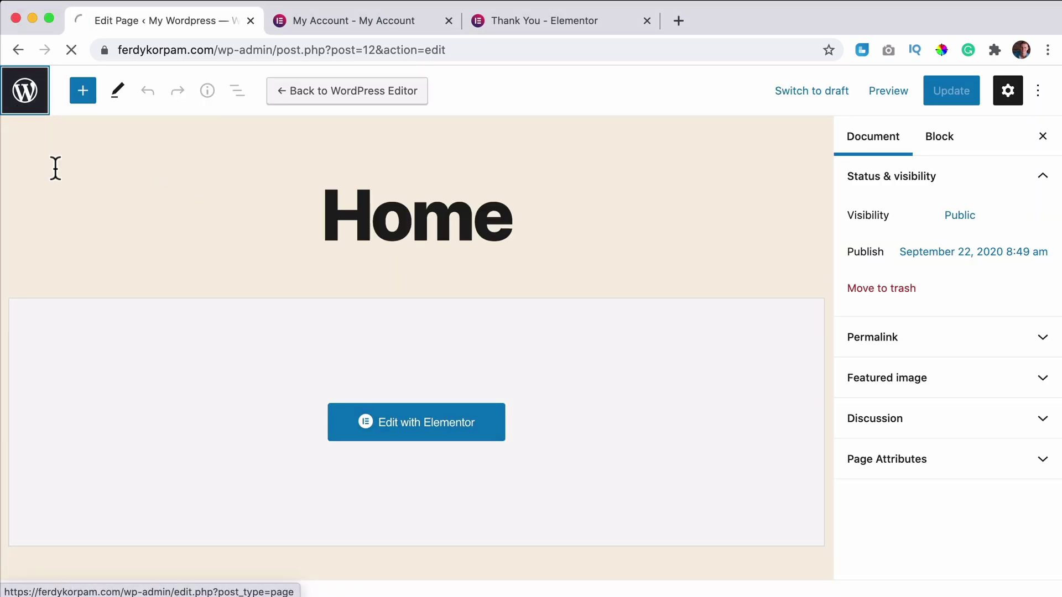
mouse_move(61, 182)
mouse_move(47, 365)
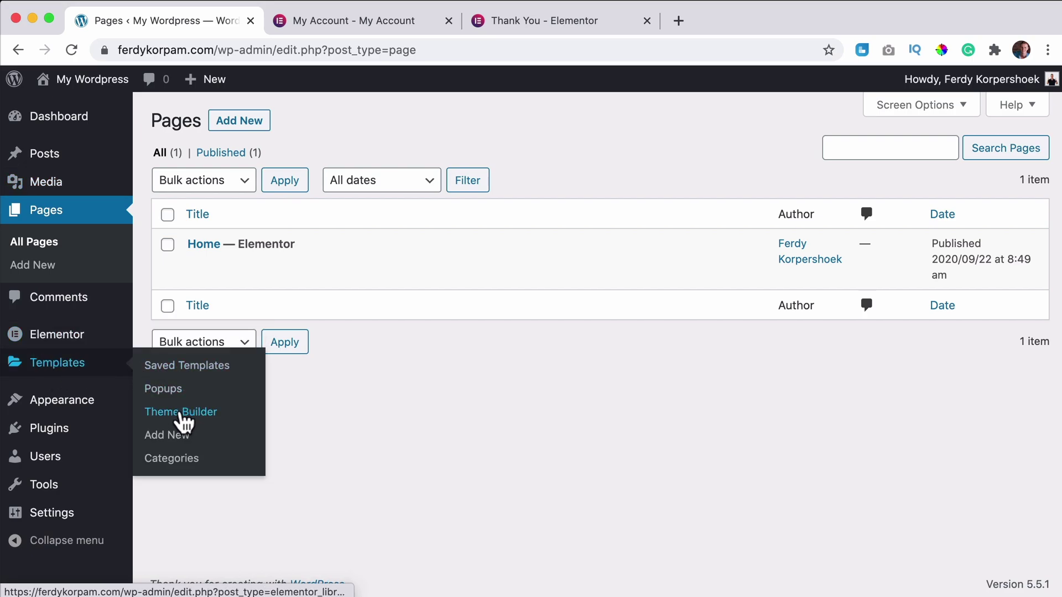
left_click(187, 416)
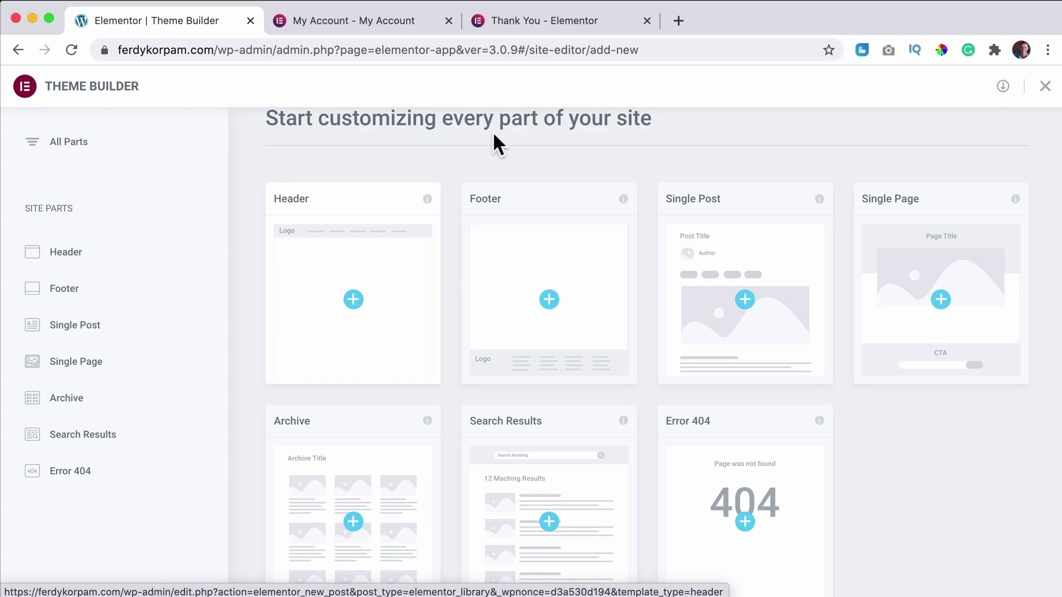
Search YouTube for 'elementor pro ferdy' and open the Make A Wordpress Website Using Elementor Pro video
left_click(671, 22)
type("youtube")
key("Return")
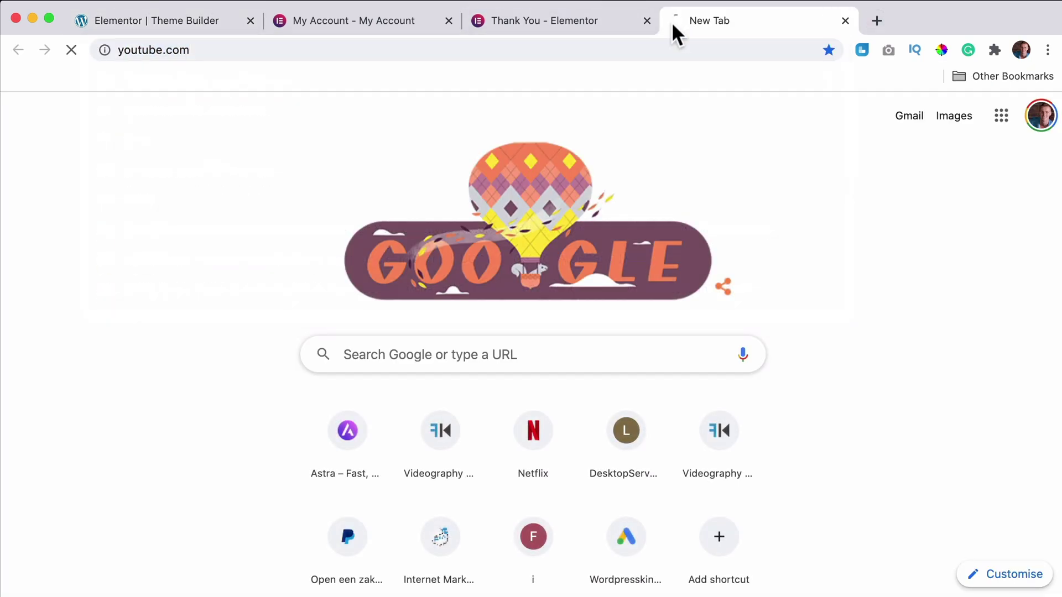
left_click(322, 91)
type("e")
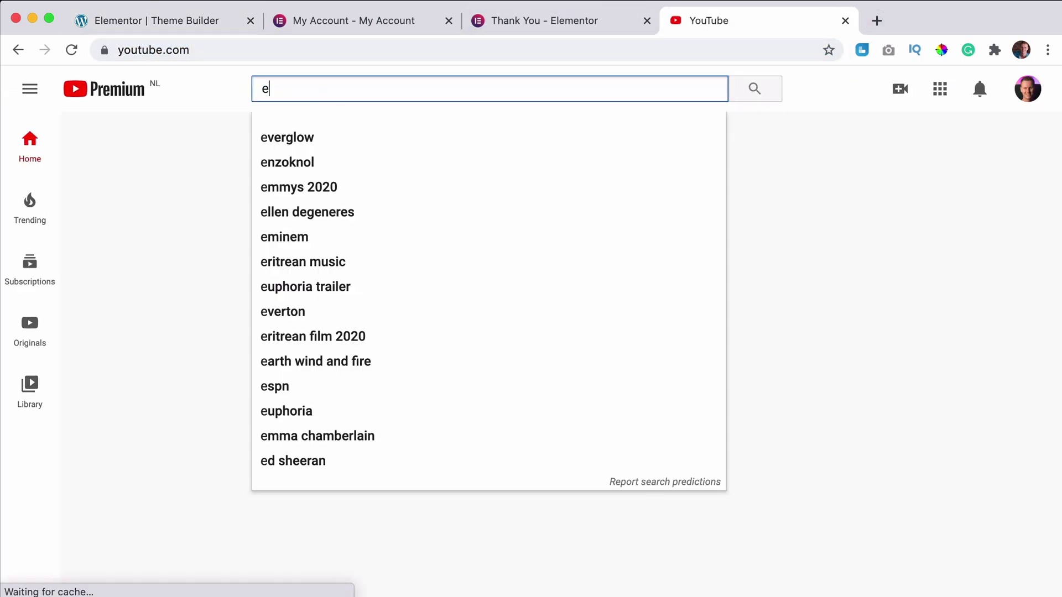
type("lementor pro fer")
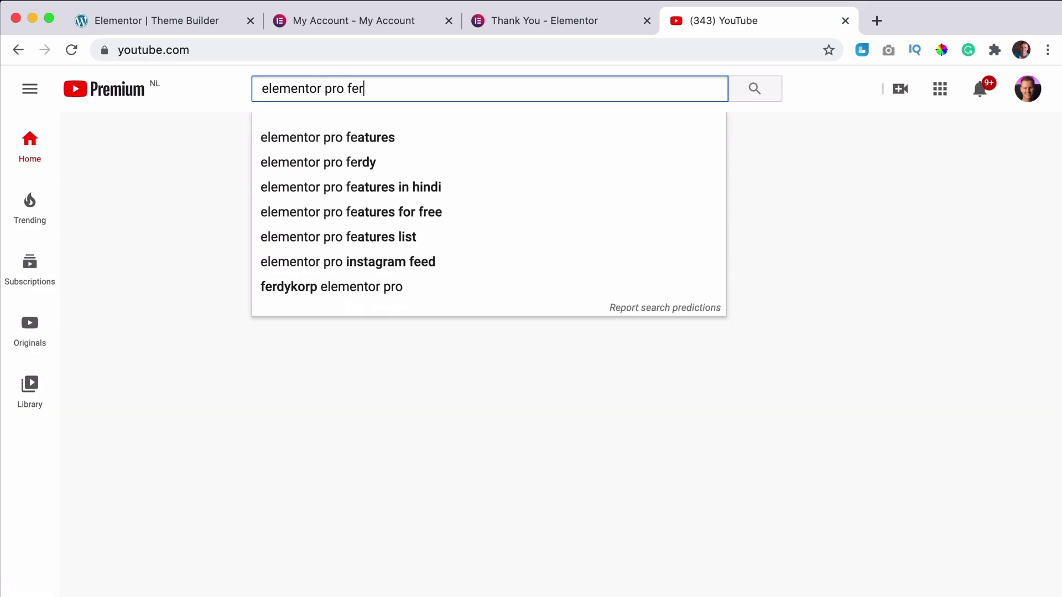
type("dy")
key("Return")
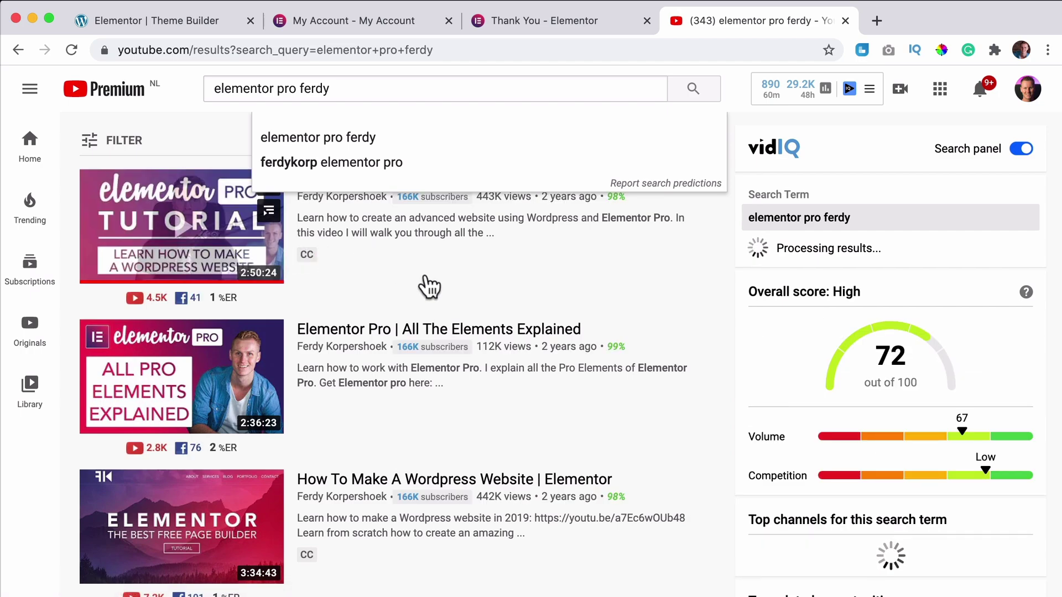
left_click(282, 221)
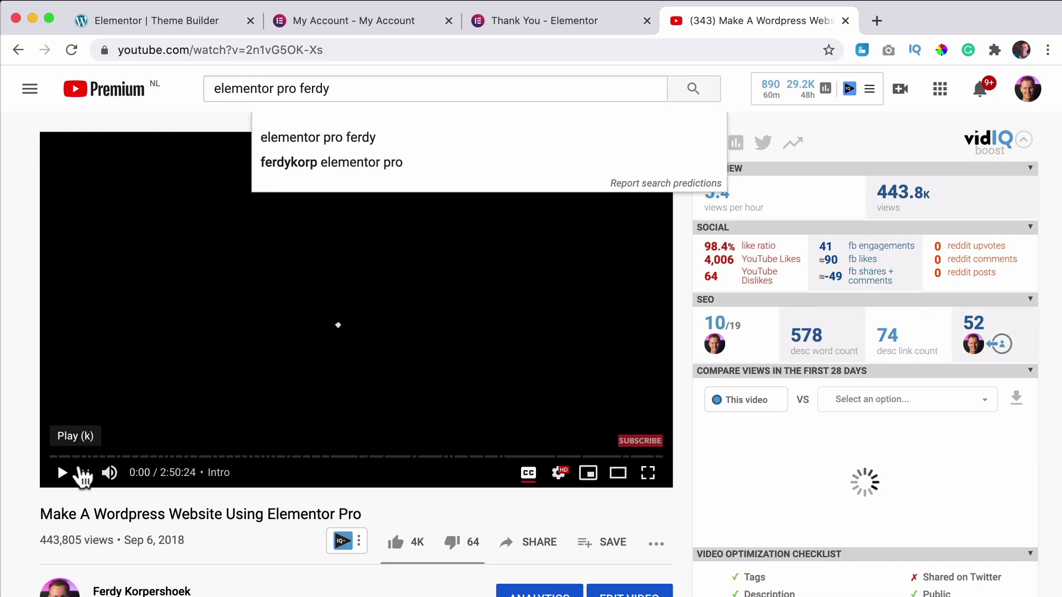
Search YouTube again for 'elementor ferdy' and scroll through the results
left_click(336, 90)
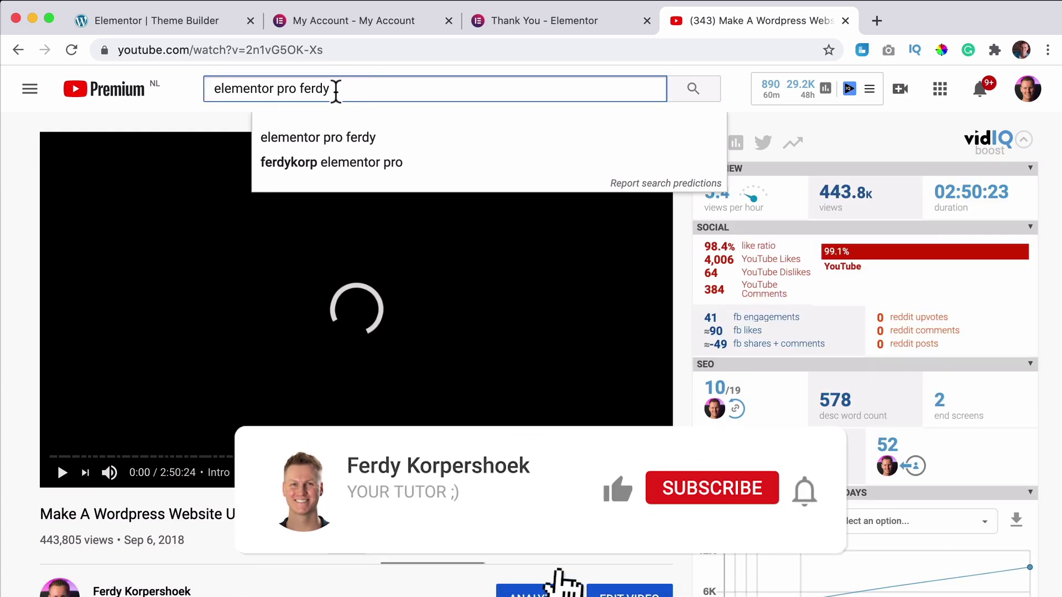
triple_click(332, 90)
type("el")
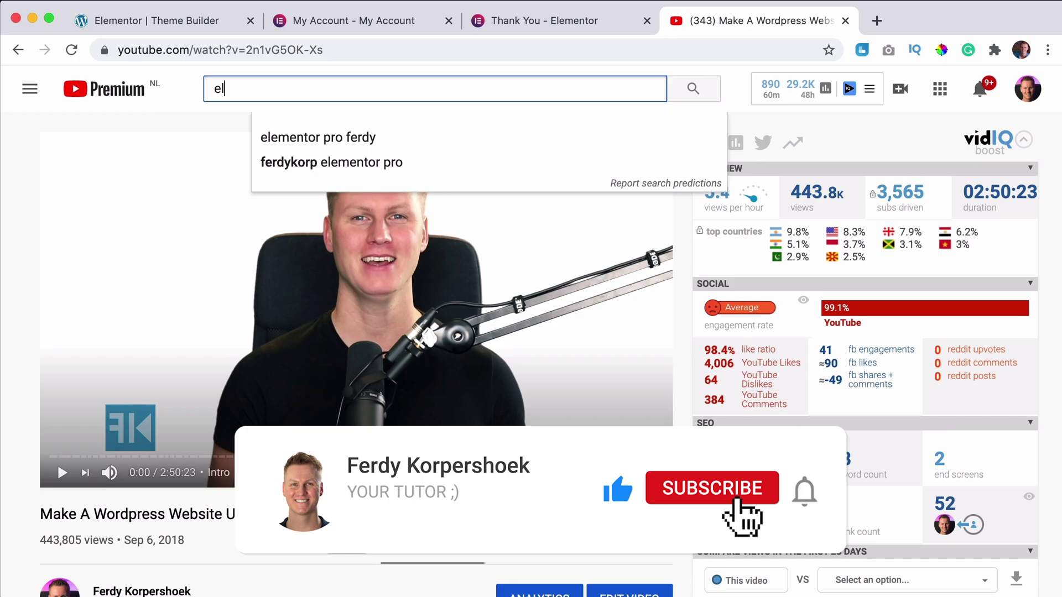
type("ementor ferdy")
key("Return")
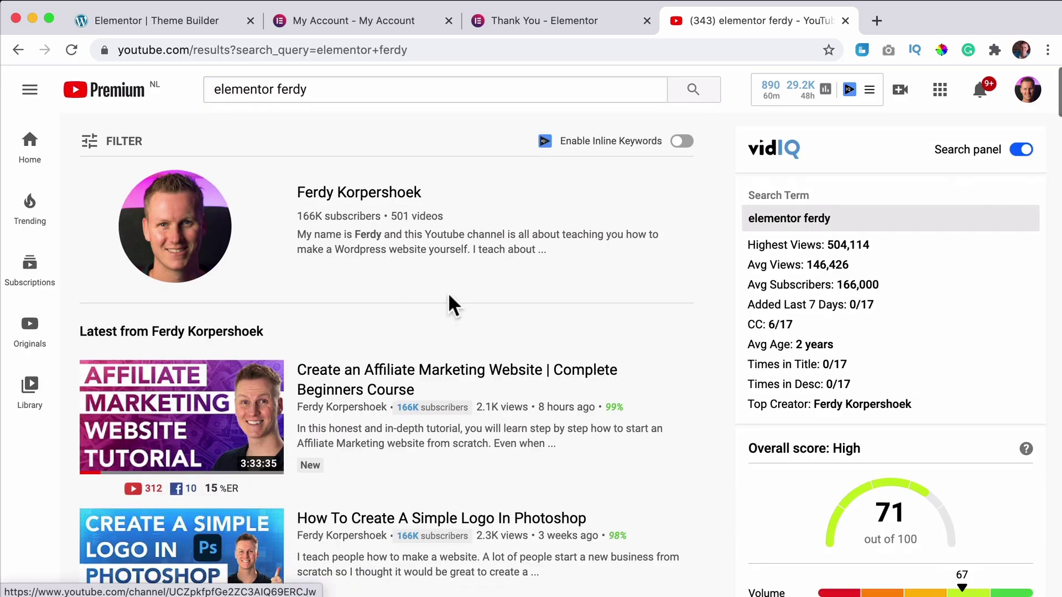
scroll(449, 303, "down", 10)
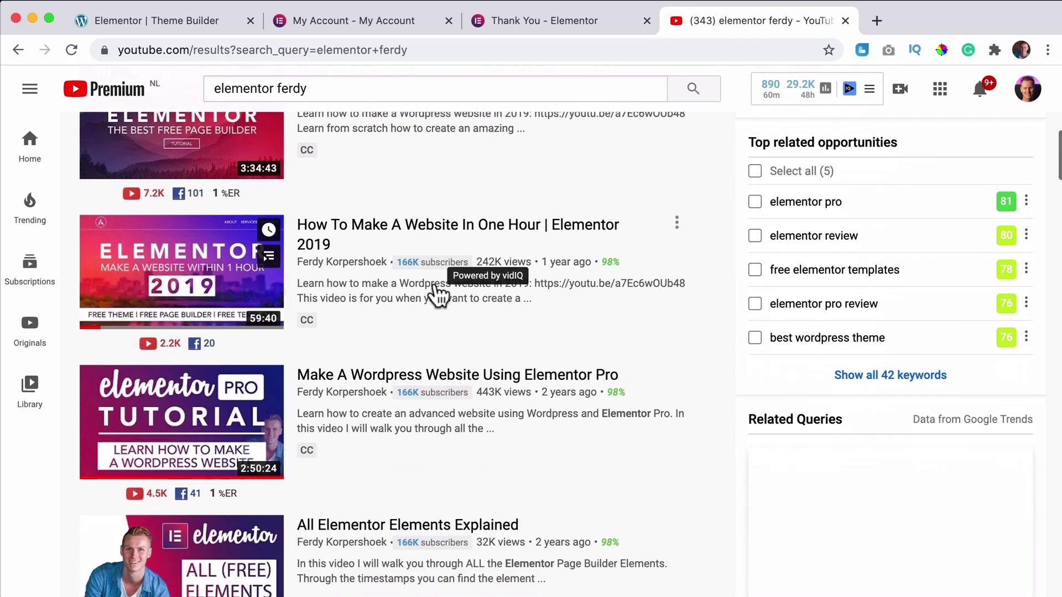
scroll(440, 296, "down", 10)
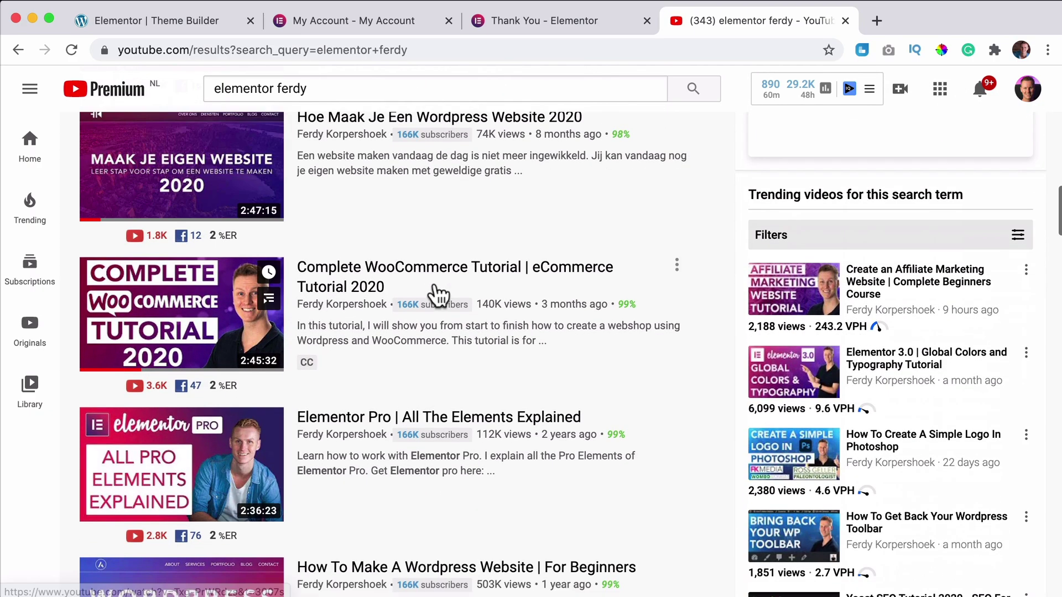
scroll(439, 296, "down", 5)
scroll(440, 293, "up", 20)
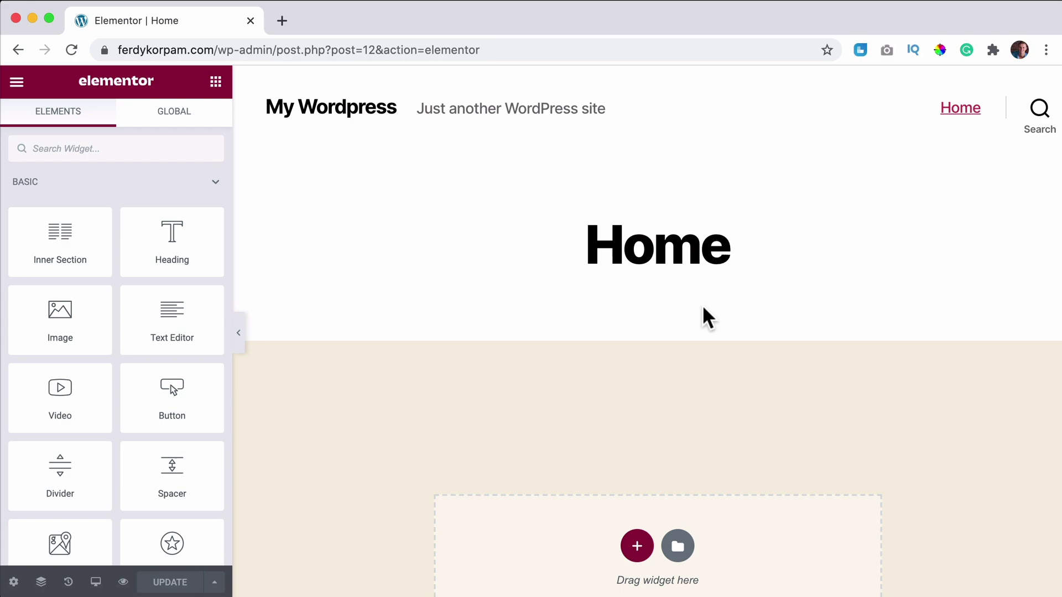
Search the template library Pages for 'black' and insert the Black Friday – 80's style template
scroll(614, 407, "down", 3)
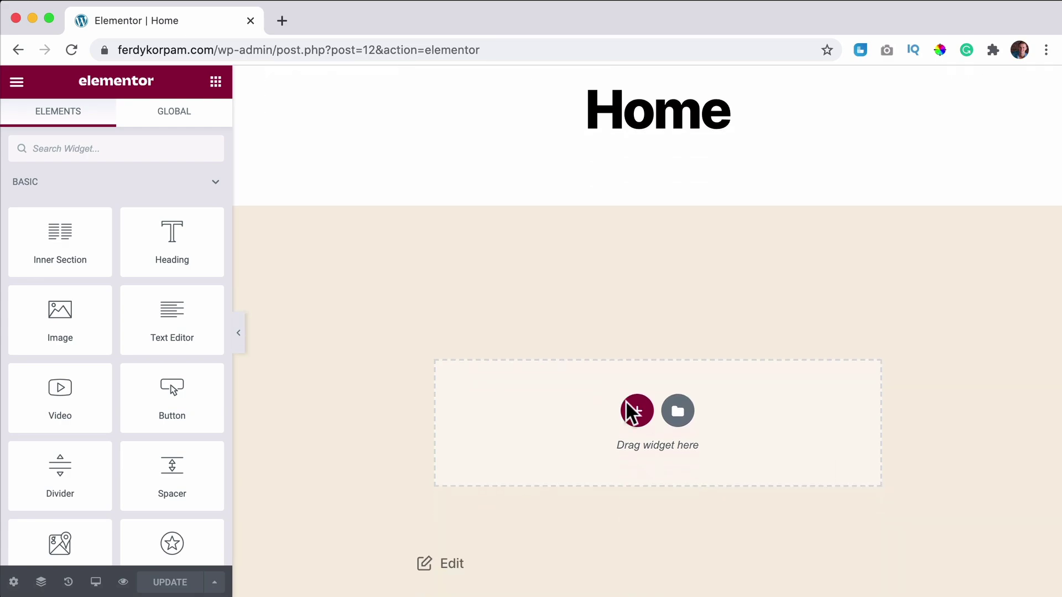
left_click(679, 412)
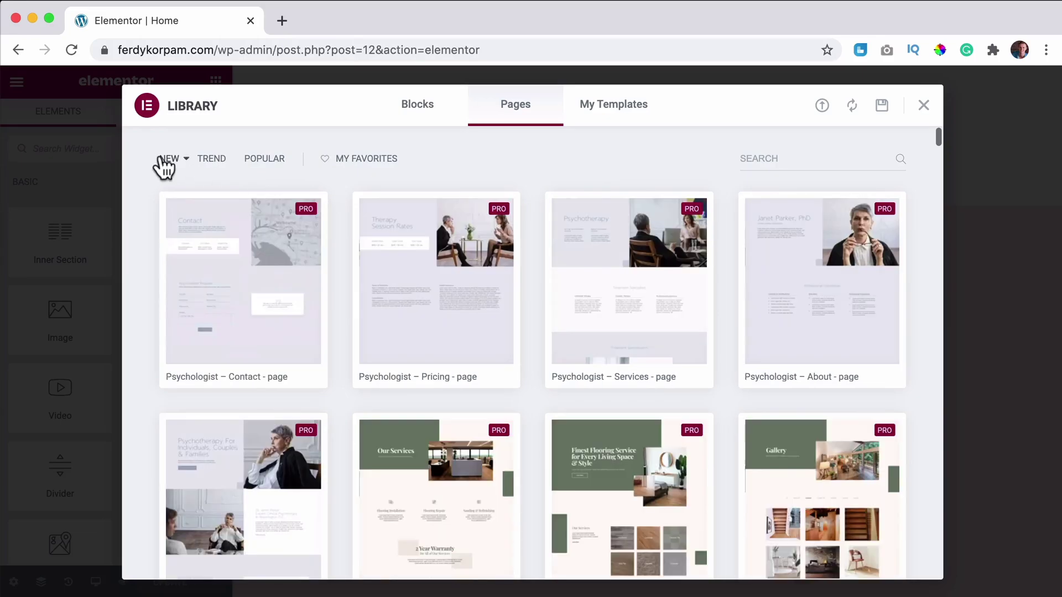
scroll(318, 222, "down", 3)
scroll(318, 221, "down", 20)
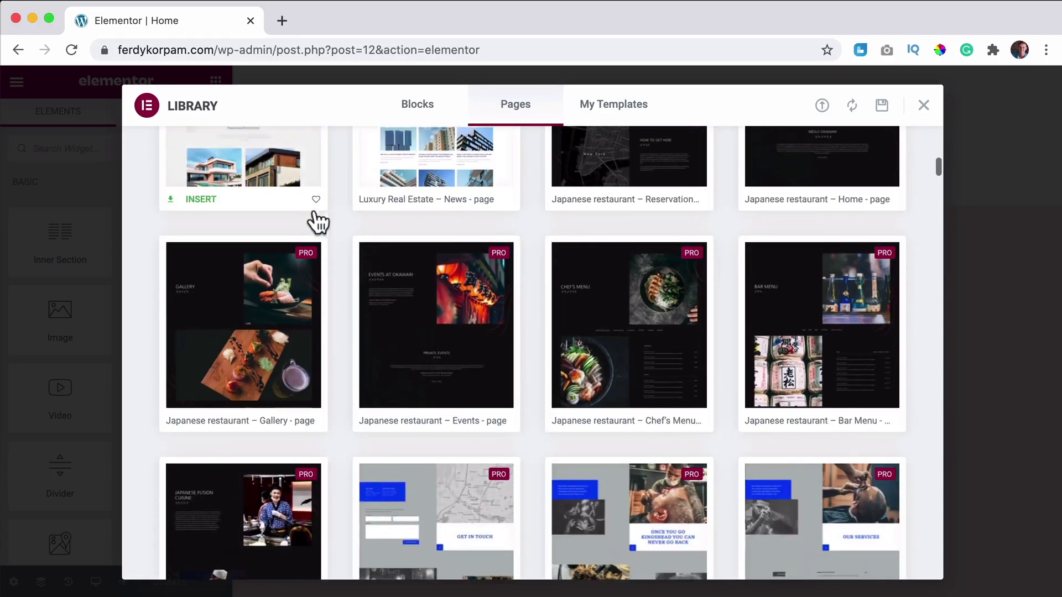
scroll(318, 221, "down", 10)
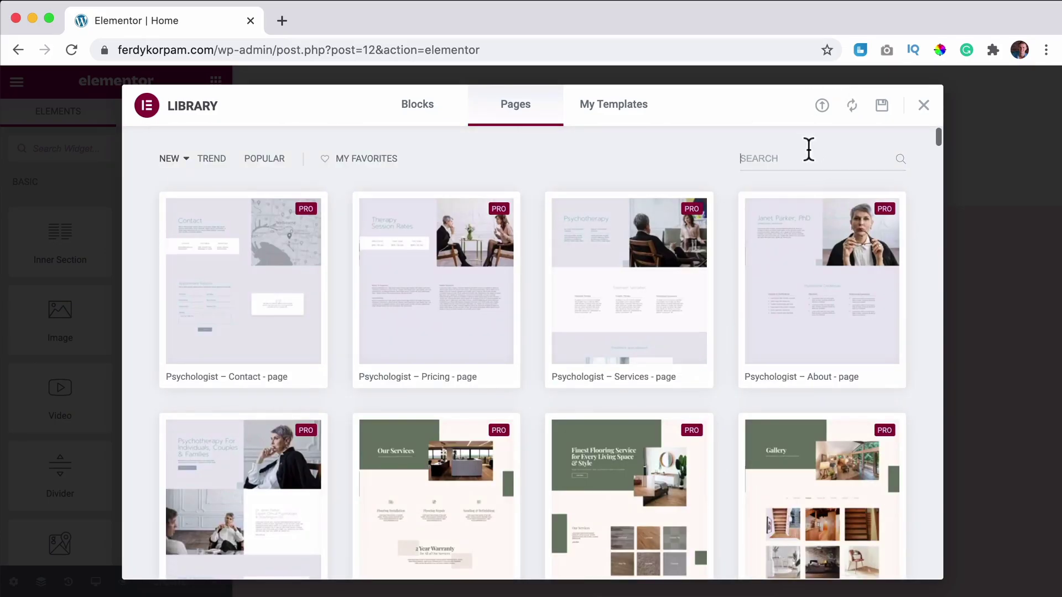
left_click(808, 150)
type("black")
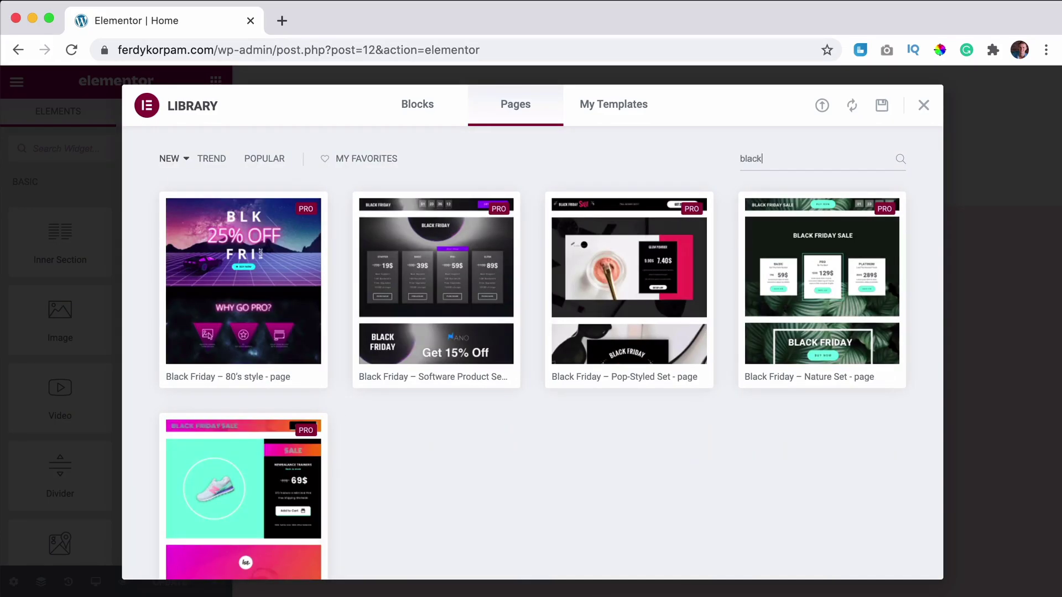
mouse_move(272, 275)
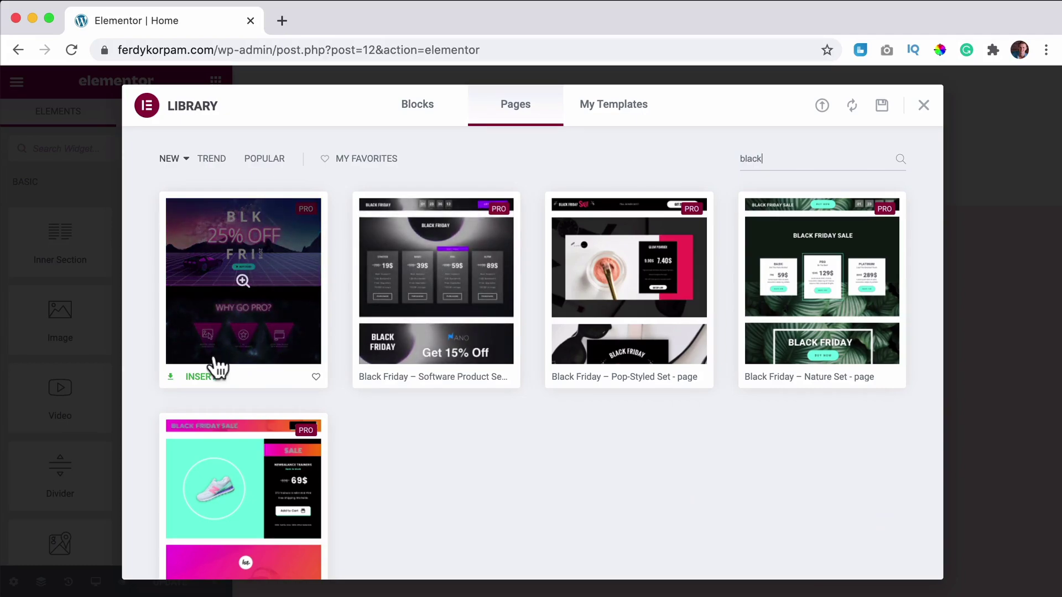
left_click(202, 380)
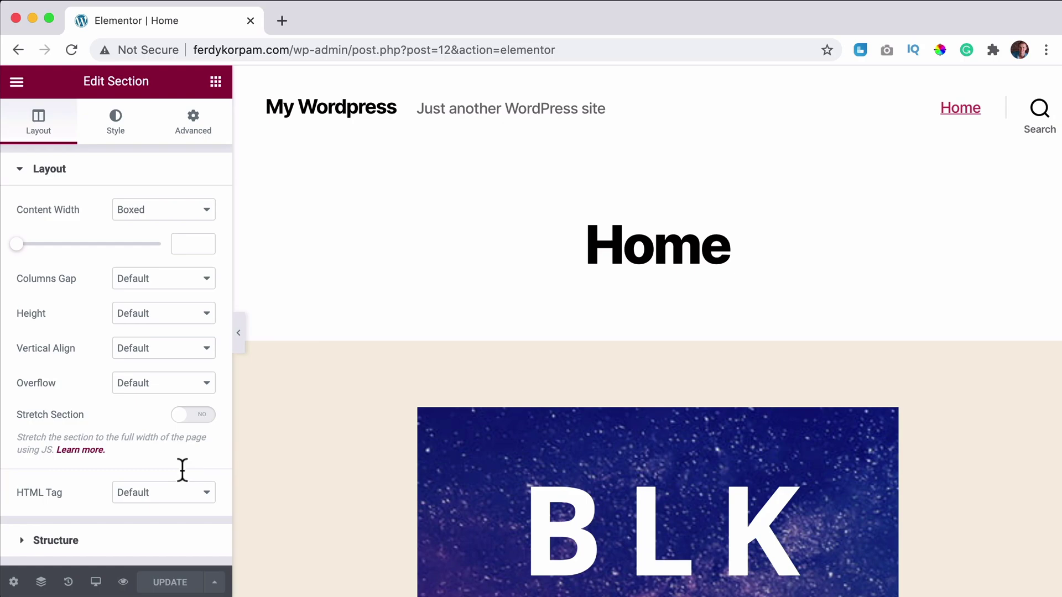
Switch the page layout to Elementor Full Width and review the inserted template
left_click(14, 582)
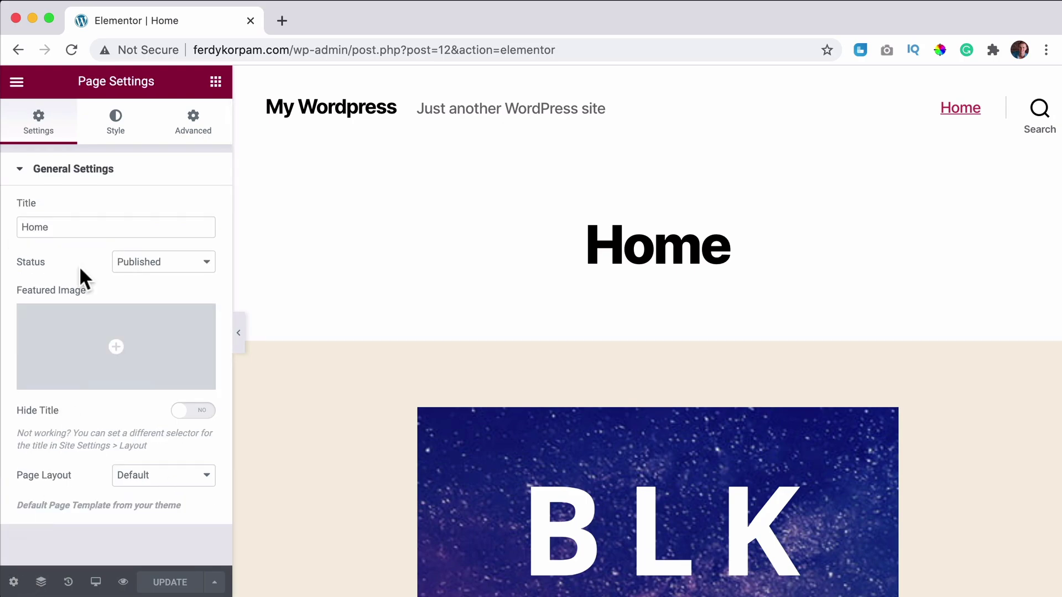
left_click(173, 476)
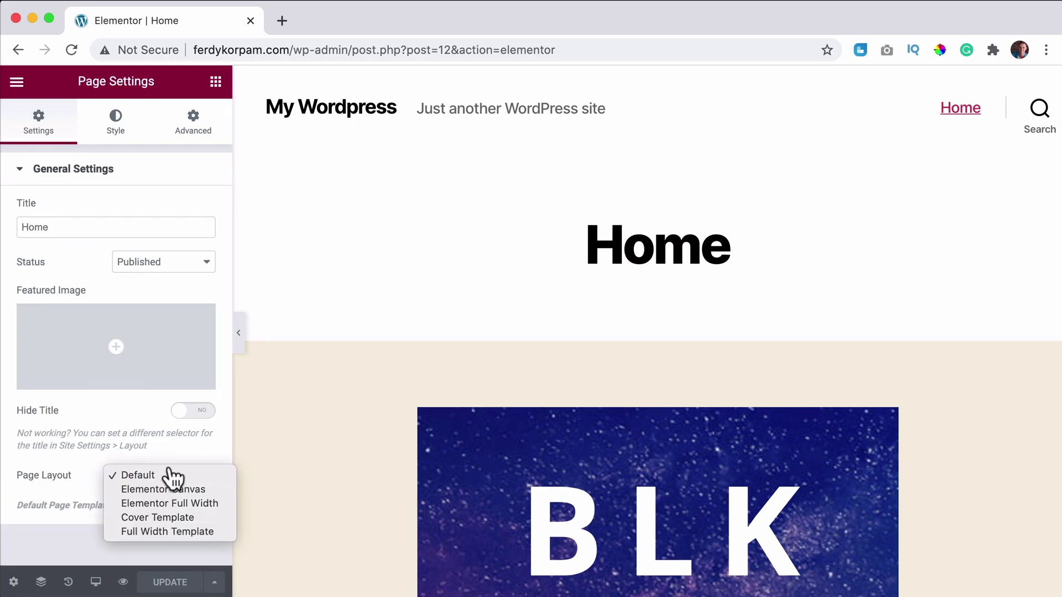
left_click(158, 503)
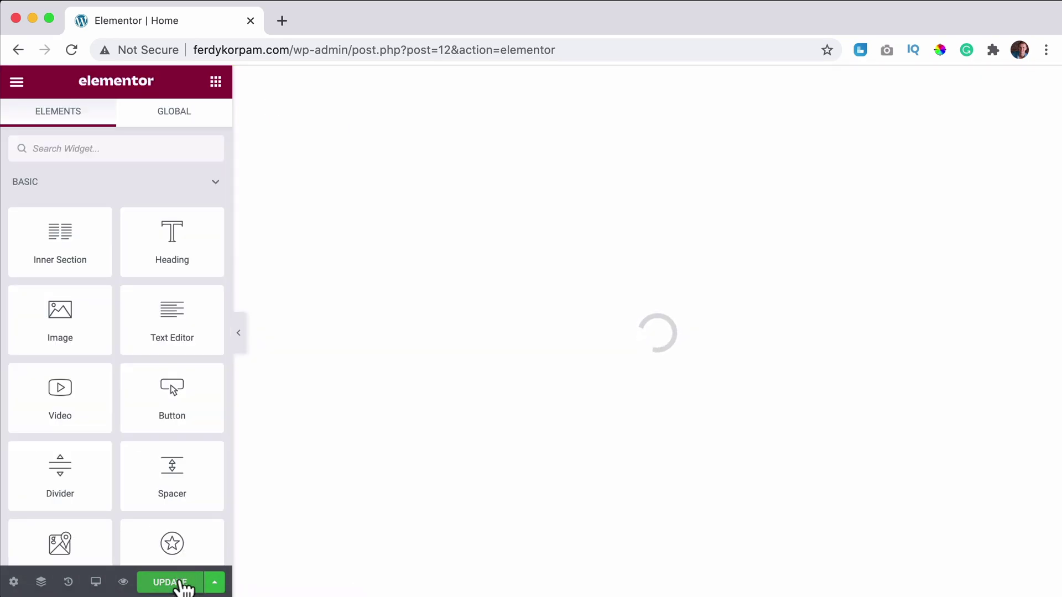
scroll(456, 393, "down", 3)
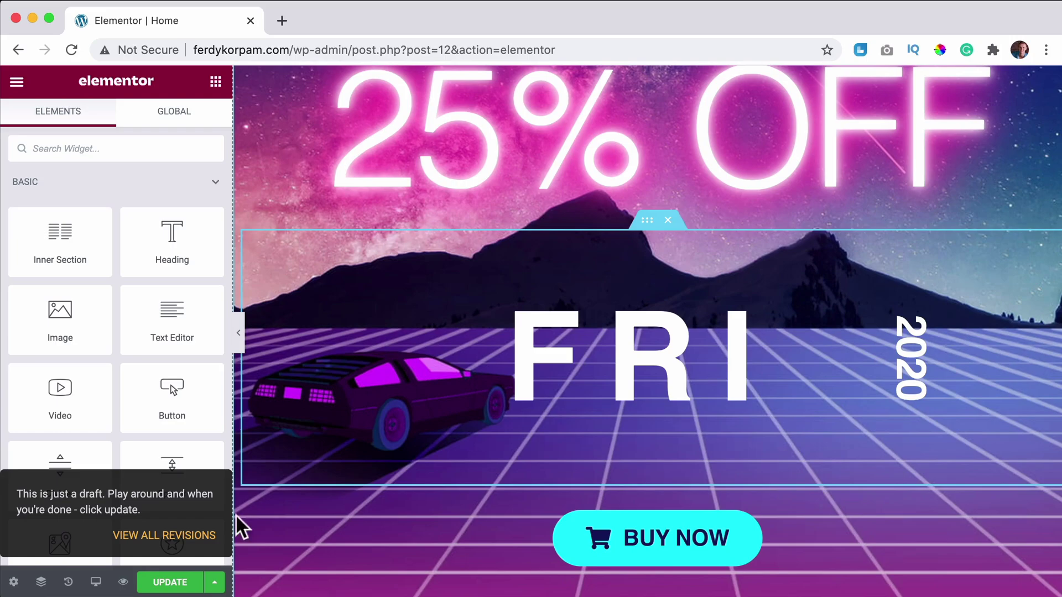
scroll(436, 398, "down", 10)
scroll(576, 350, "down", 20)
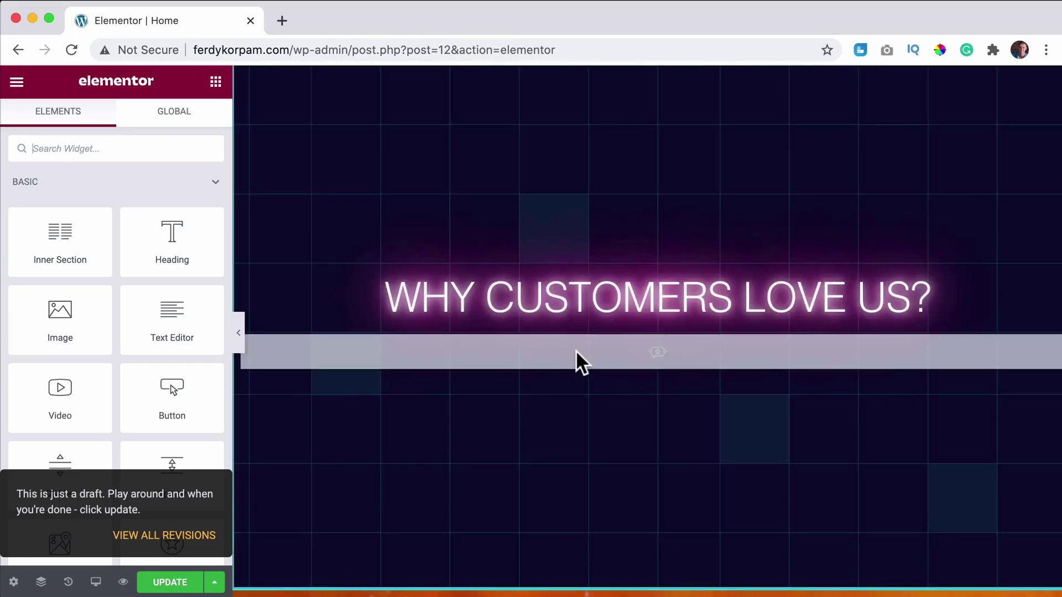
scroll(575, 350, "up", 8)
scroll(575, 350, "up", 8)
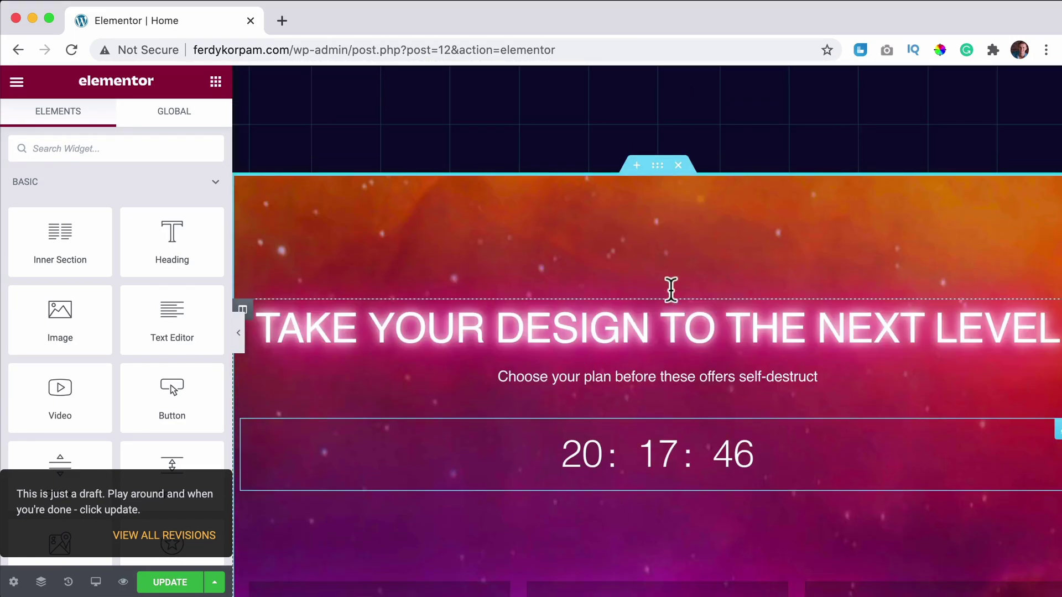
scroll(622, 525, "down", 2)
Select the countdown timer, then browse the panel down to the PRO widgets
left_click(647, 394)
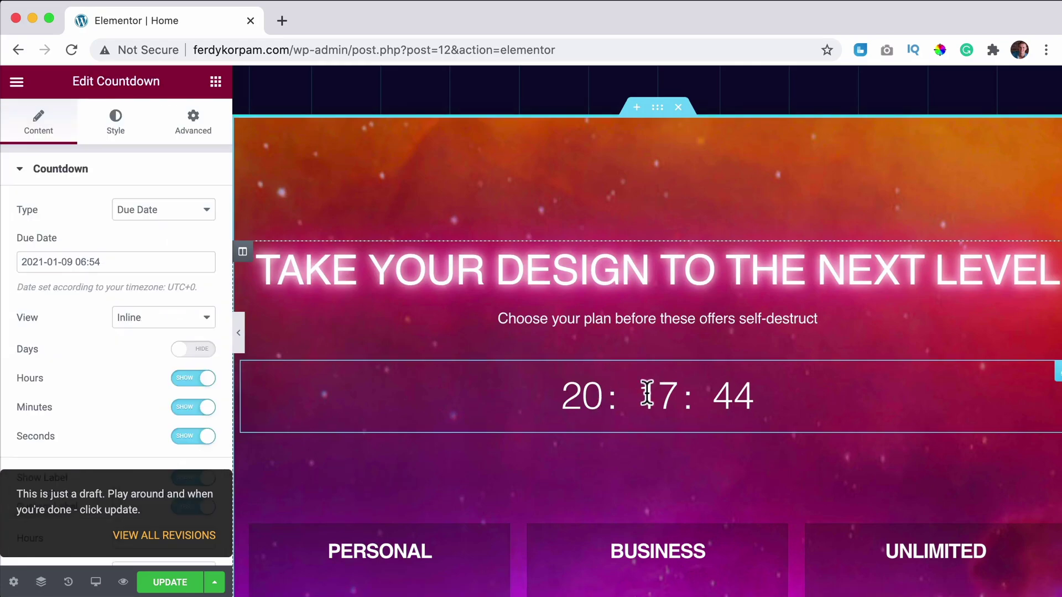
left_click(215, 81)
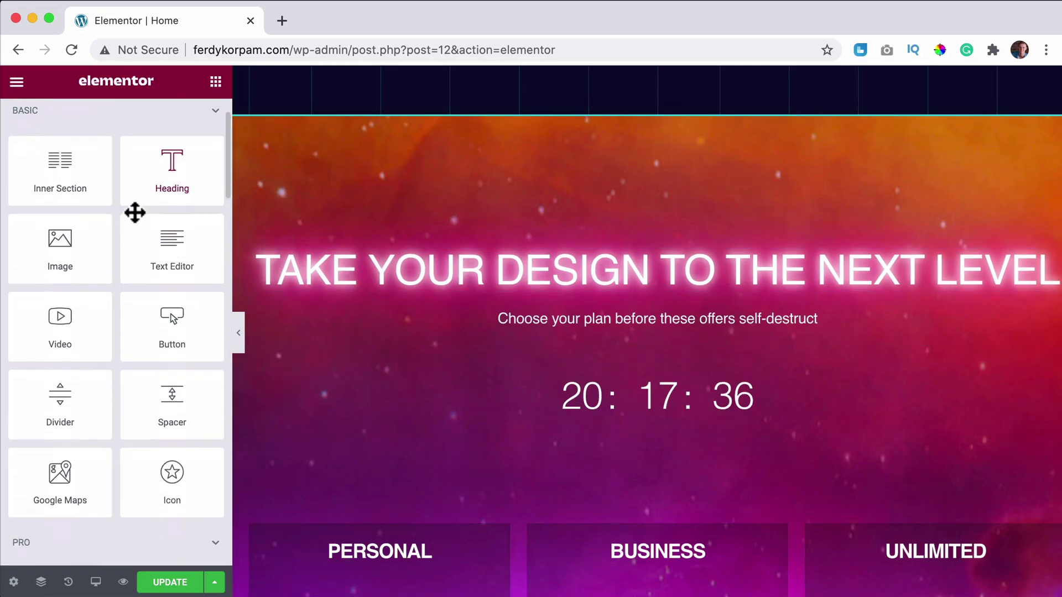
left_click(211, 184)
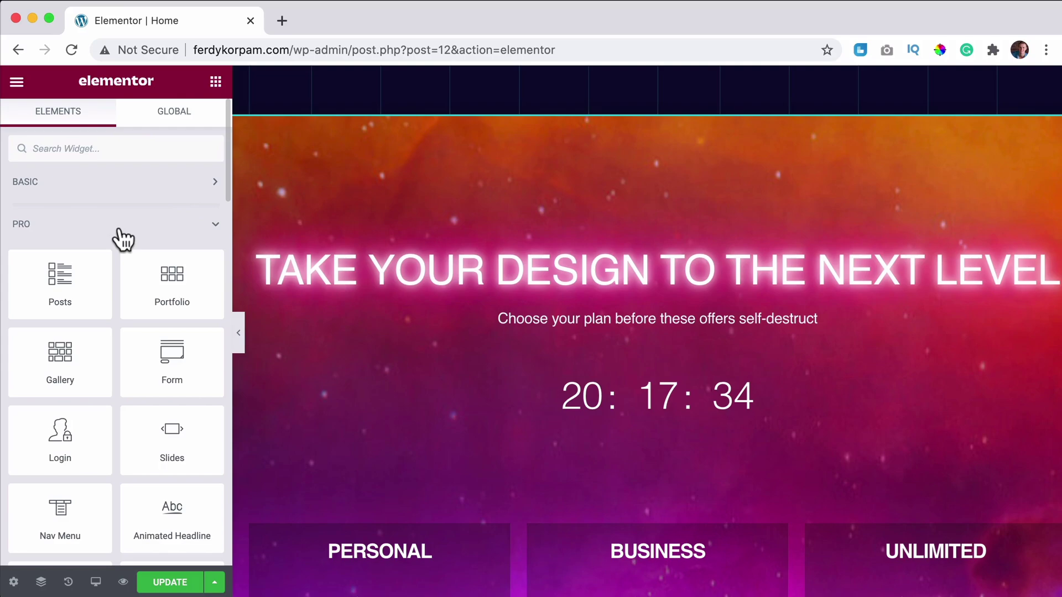
scroll(113, 250, "down", 10)
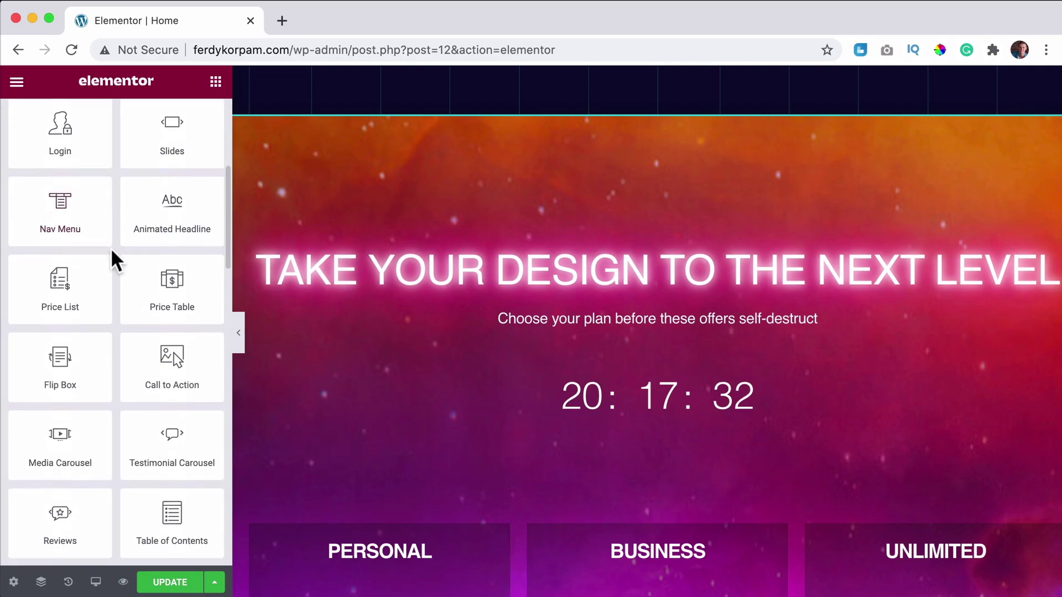
scroll(111, 247, "down", 3)
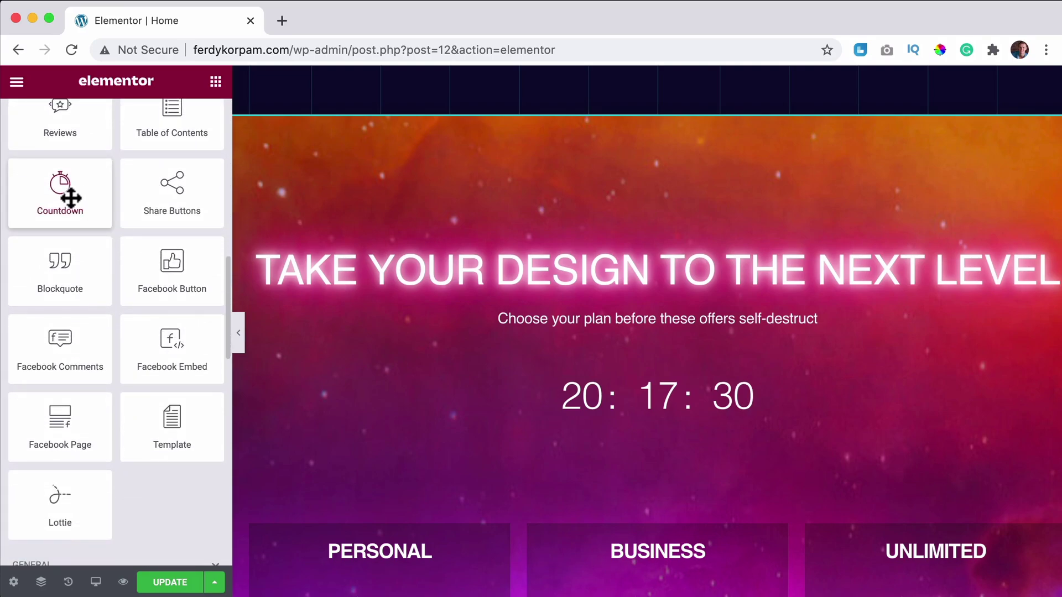
left_click_drag(69, 199, 214, 498)
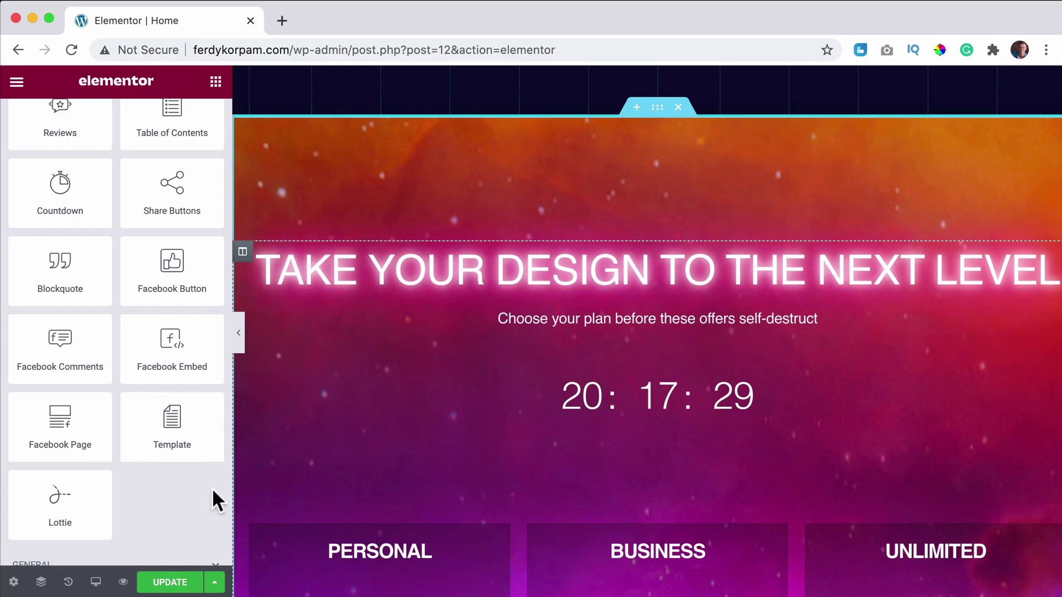
Save the page with UPDATE and return to the countdown and pricing section
left_click(169, 585)
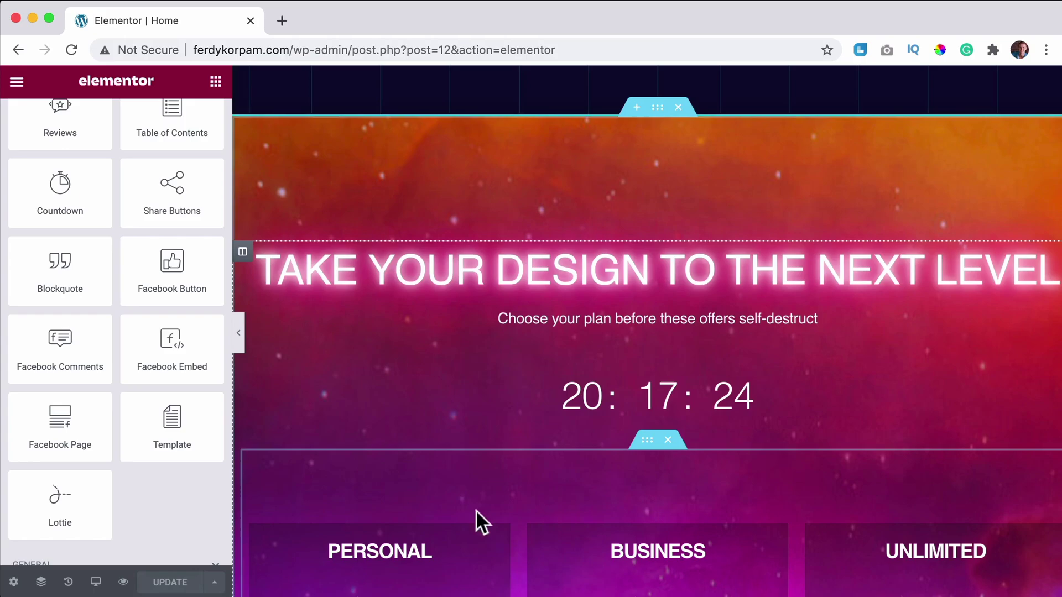
scroll(469, 526, "down", 15)
scroll(474, 446, "up", 8)
scroll(477, 423, "up", 6)
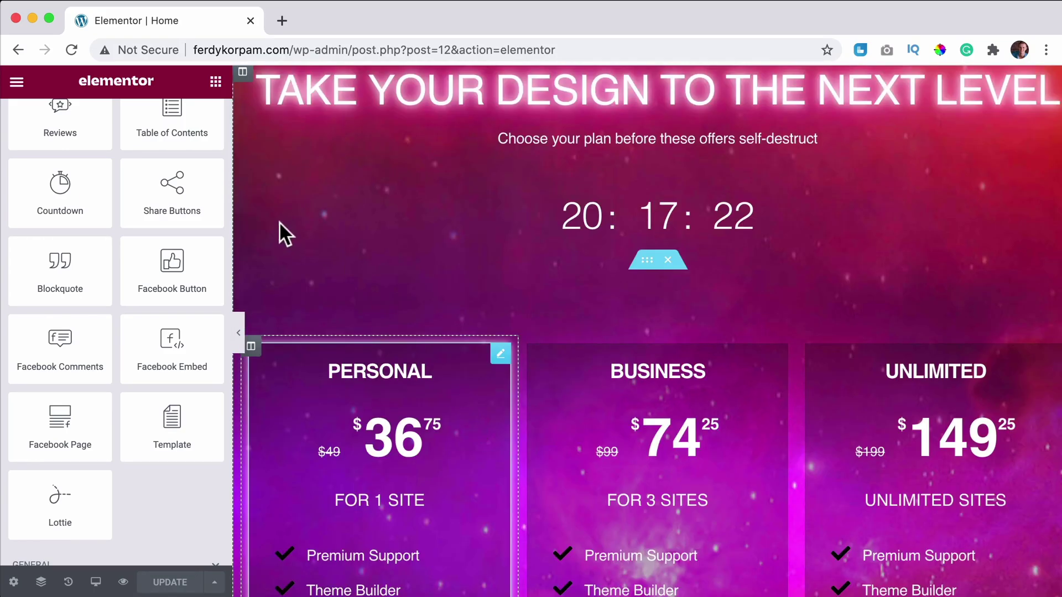
Exit the editor to the Pages list and open Elementor's License settings
left_click(17, 82)
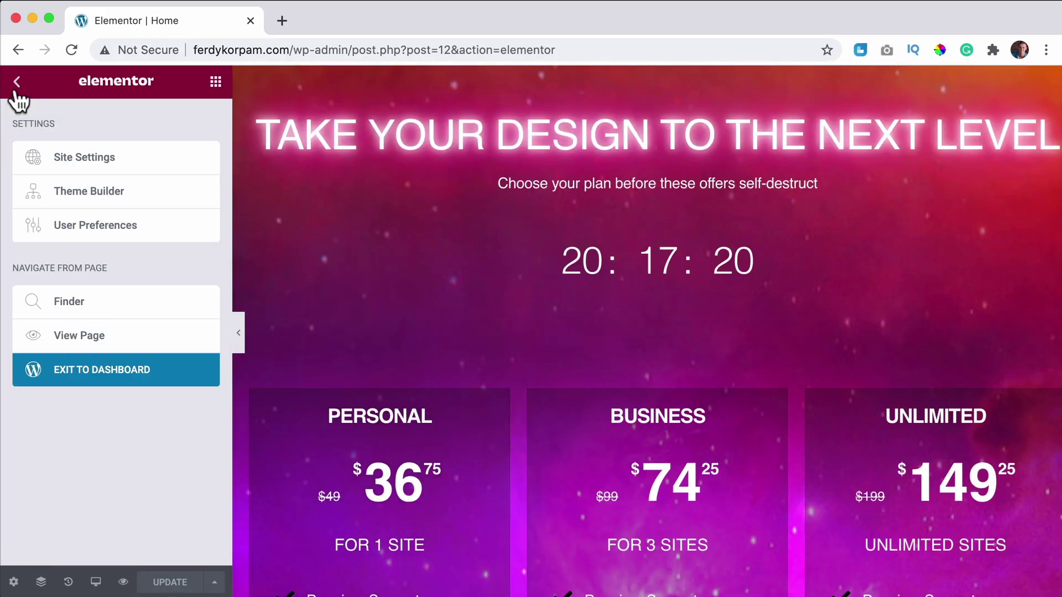
left_click(140, 376)
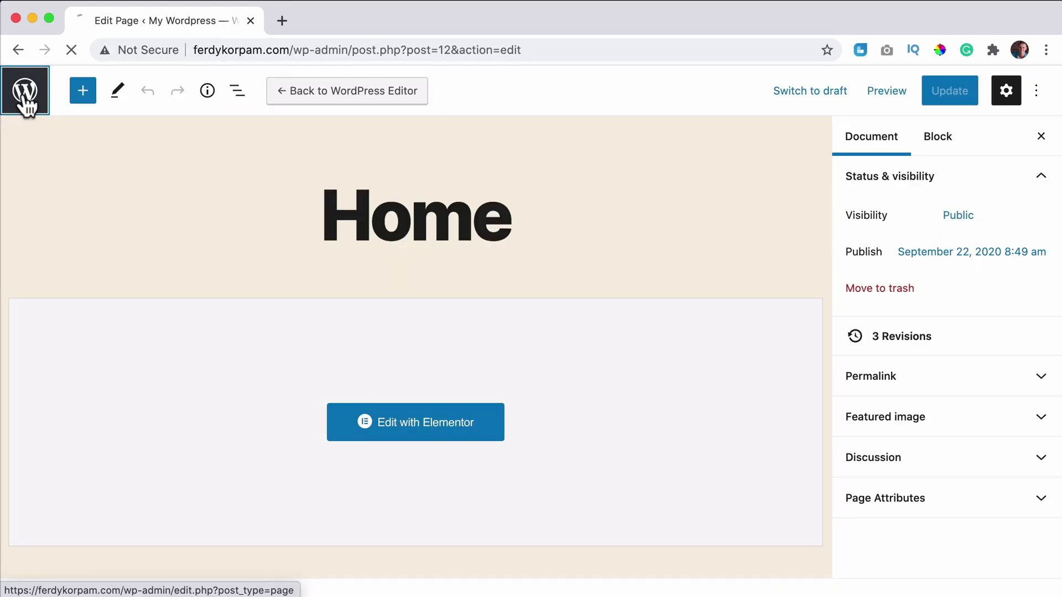
left_click(24, 98)
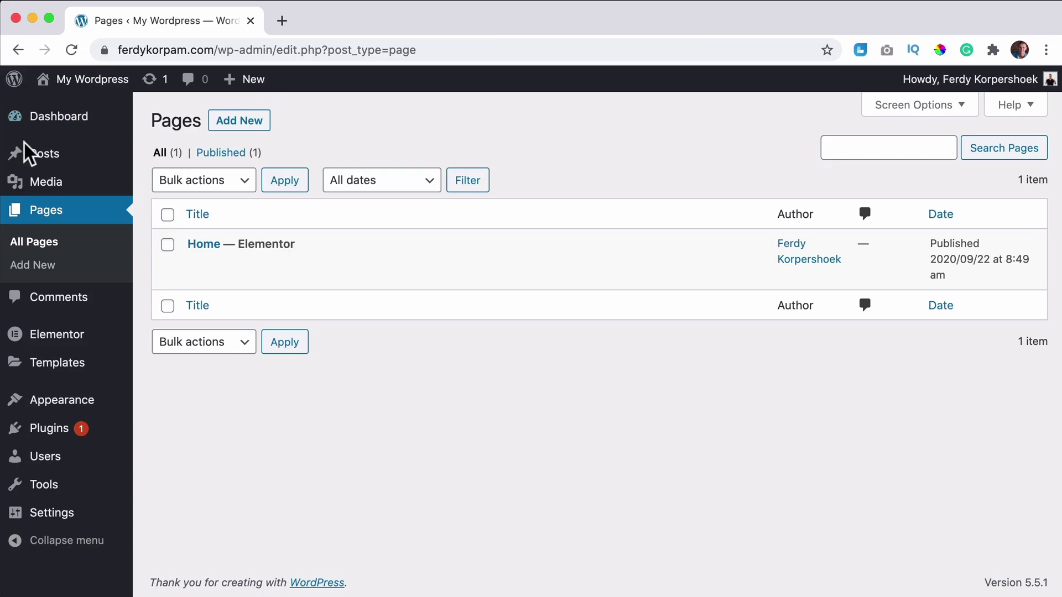
mouse_move(54, 343)
left_click(172, 518)
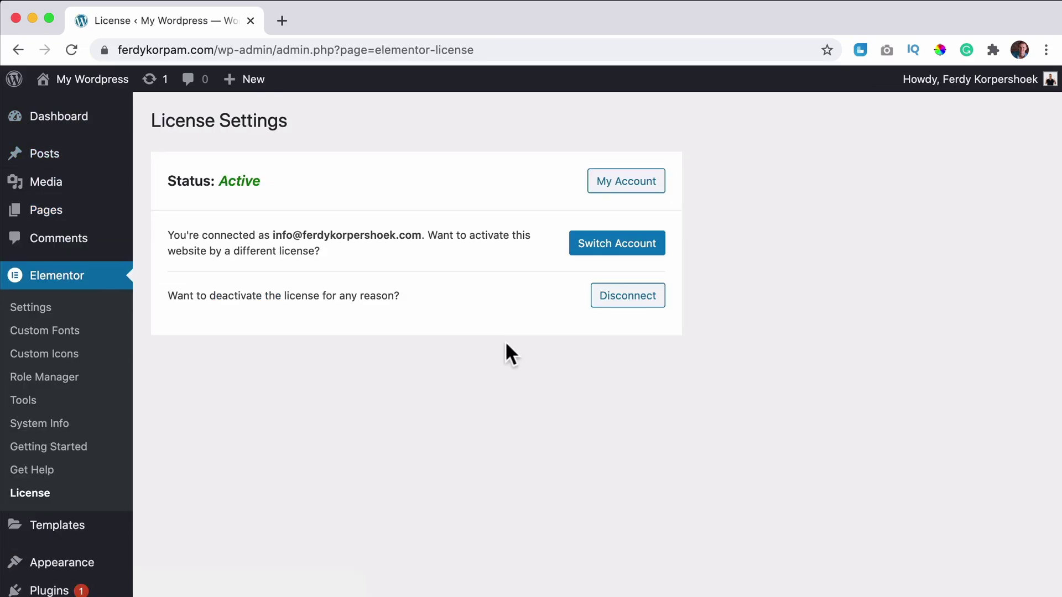
Disconnect the Elementor Pro license and open the live site in a new tab
left_click(626, 304)
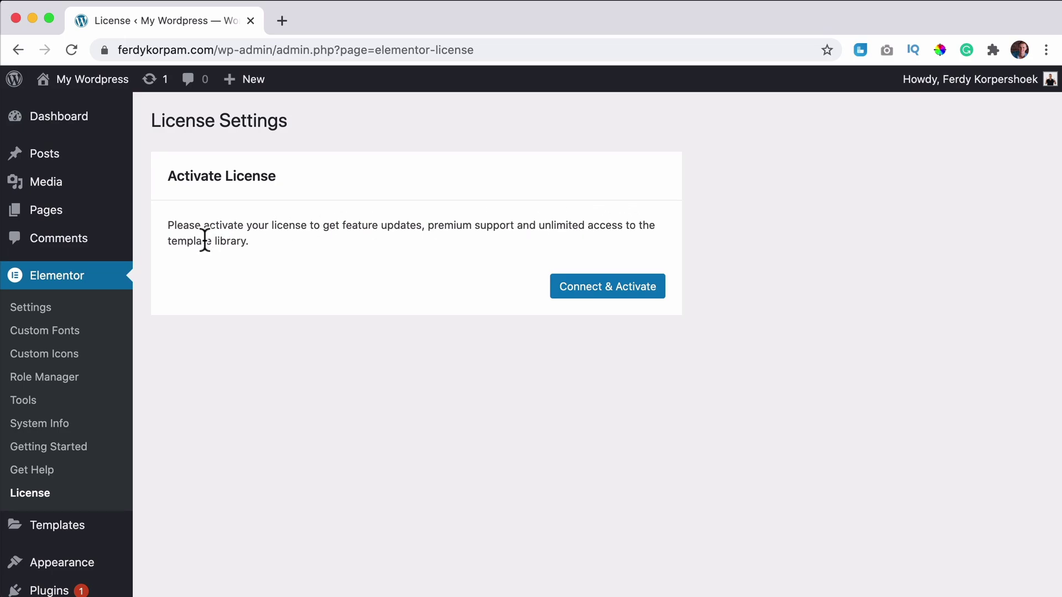
left_click(97, 81, "super")
Scroll the live home page to the still-running countdown, select its digits, then close the tab
left_click(344, 23)
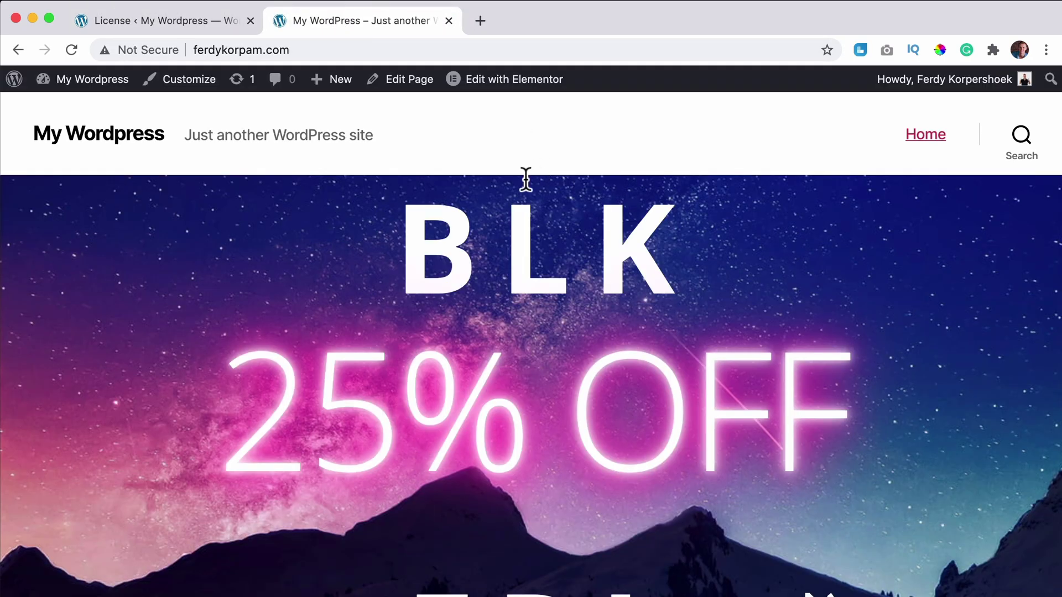
scroll(525, 182, "down", 5)
scroll(524, 177, "down", 15)
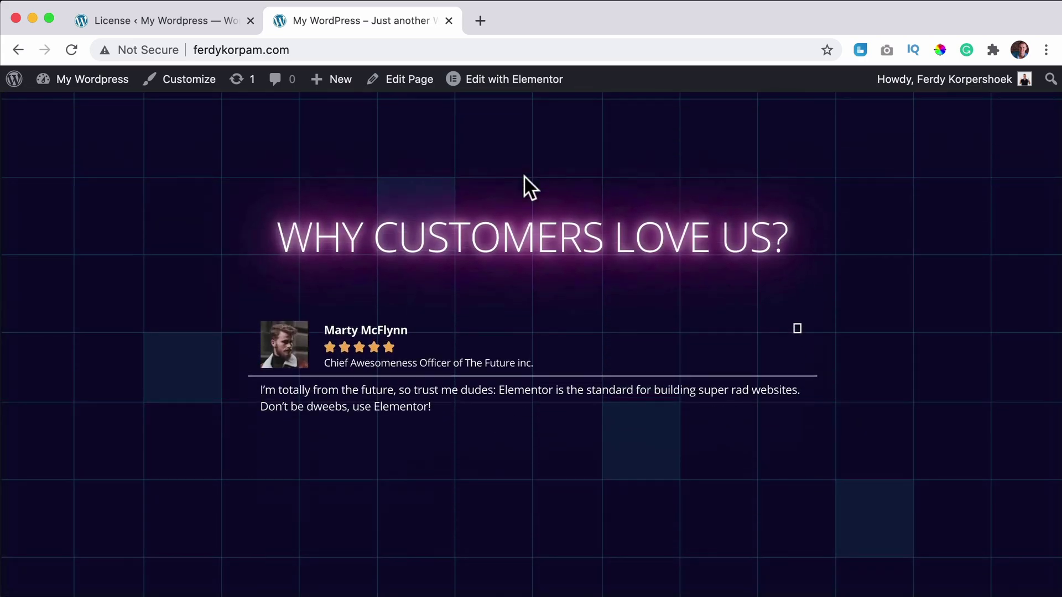
scroll(523, 175, "down", 10)
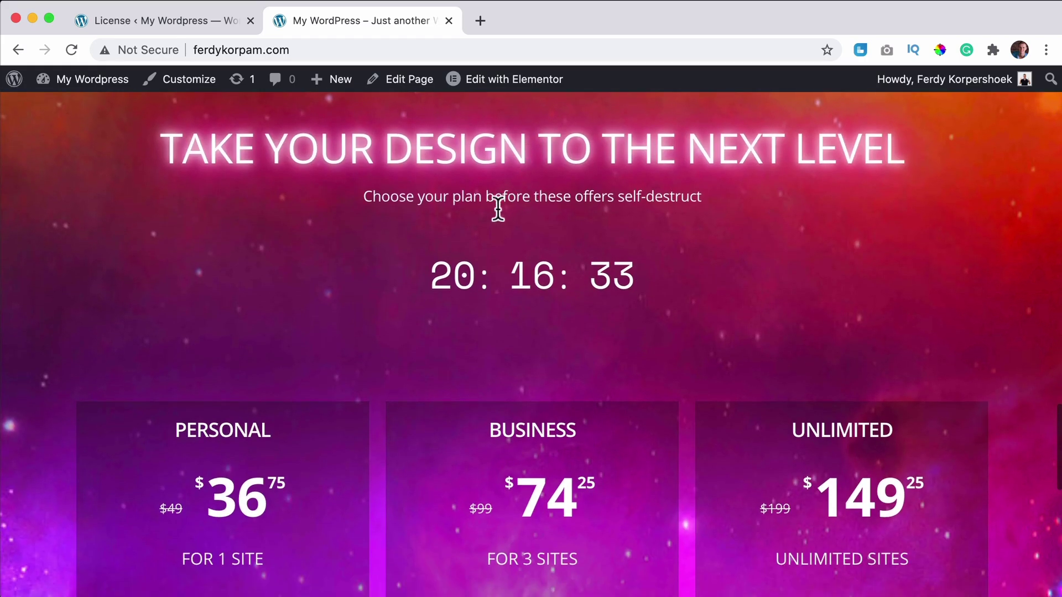
left_click_drag(432, 275, 671, 280)
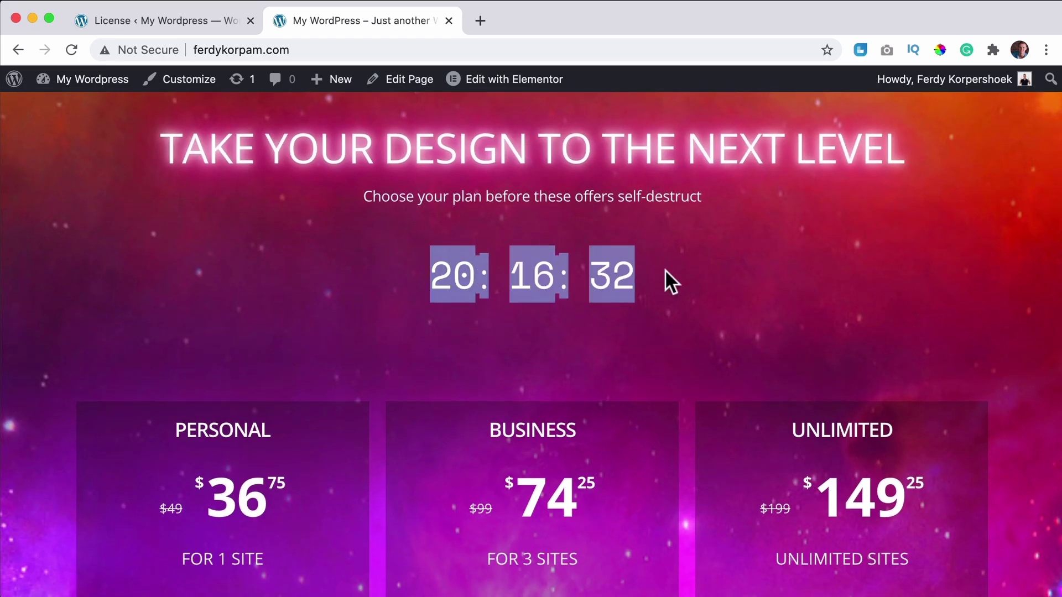
left_click(449, 21)
Try updating Elementor Pro from 3.0.4 to 3.0.5; it fails with 'Download failed. Unauthorized'
scroll(69, 387, "down", 2)
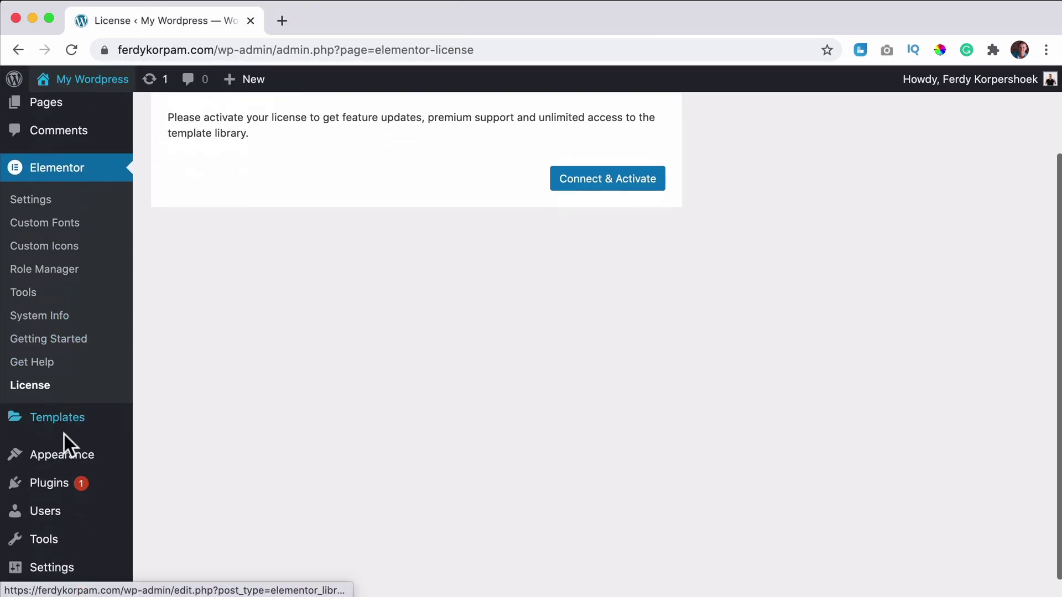
left_click(61, 484)
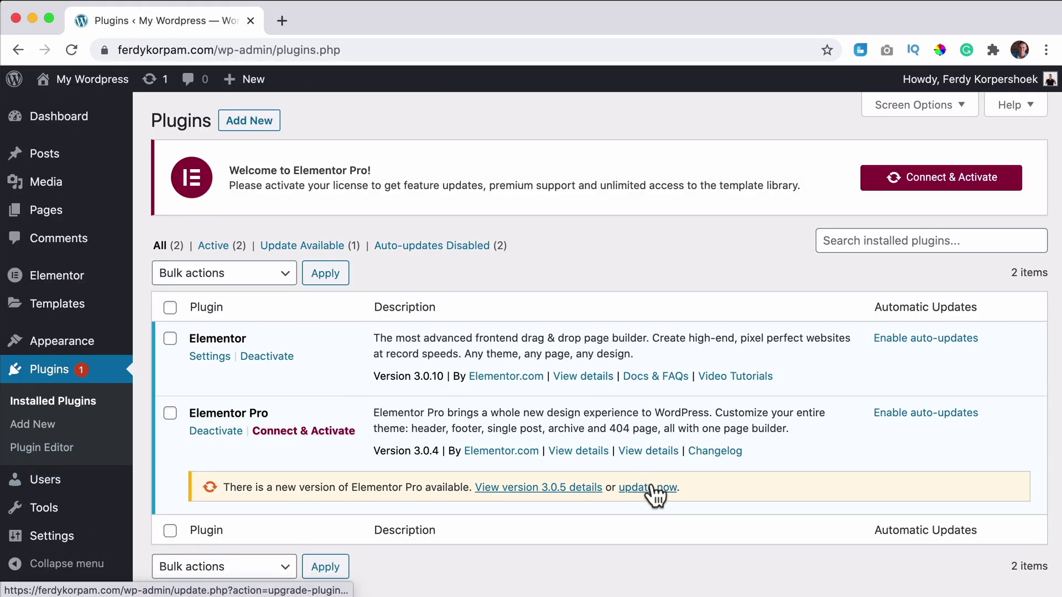
left_click(653, 488)
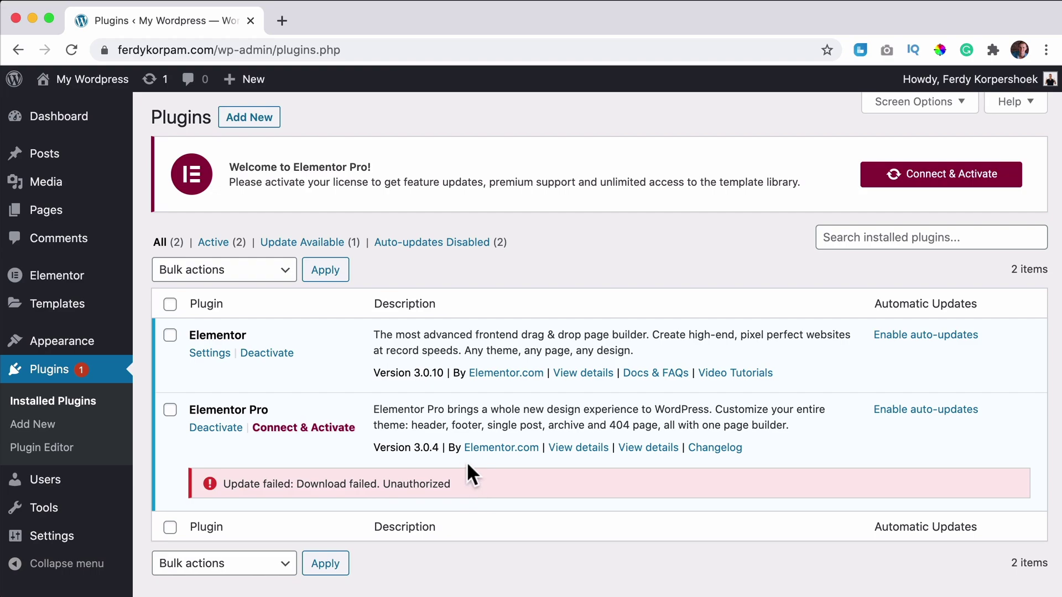
left_click(98, 83)
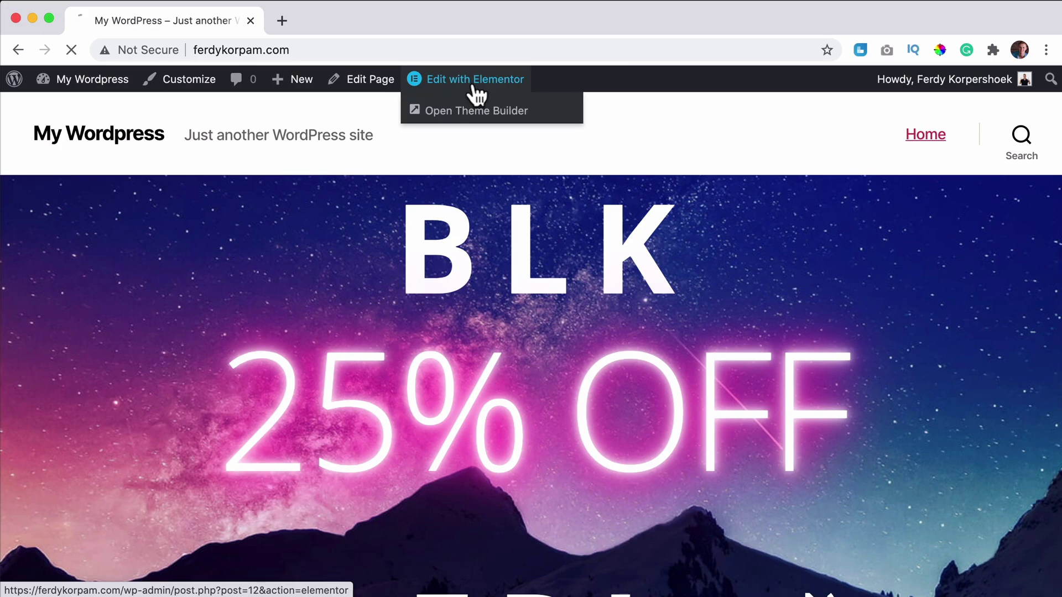
Open the Home page in Elementor and change the Countdown due date to 2021-01-16
left_click(474, 87)
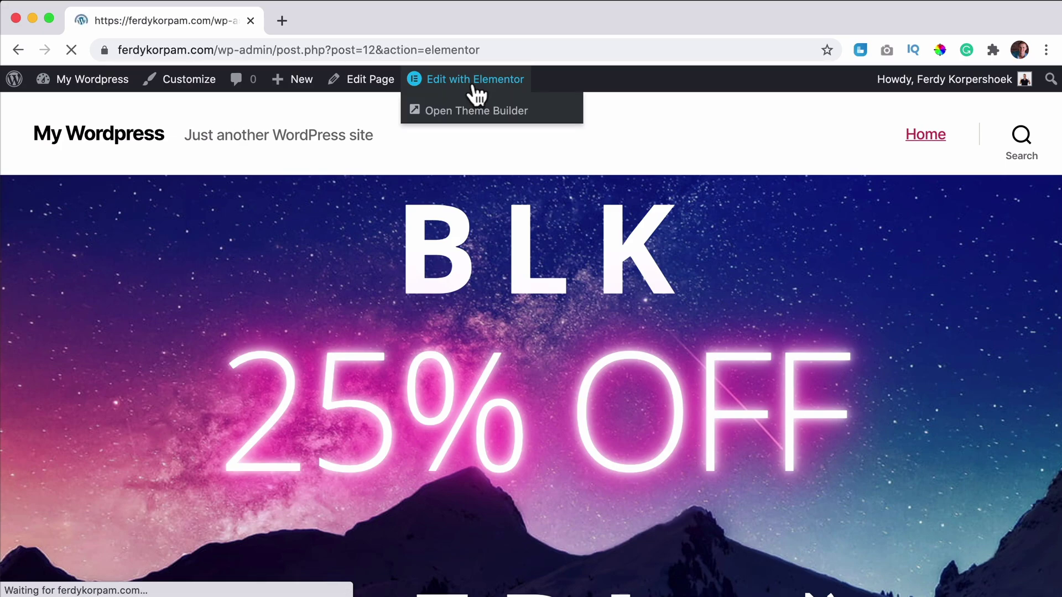
scroll(572, 204, "down", 5)
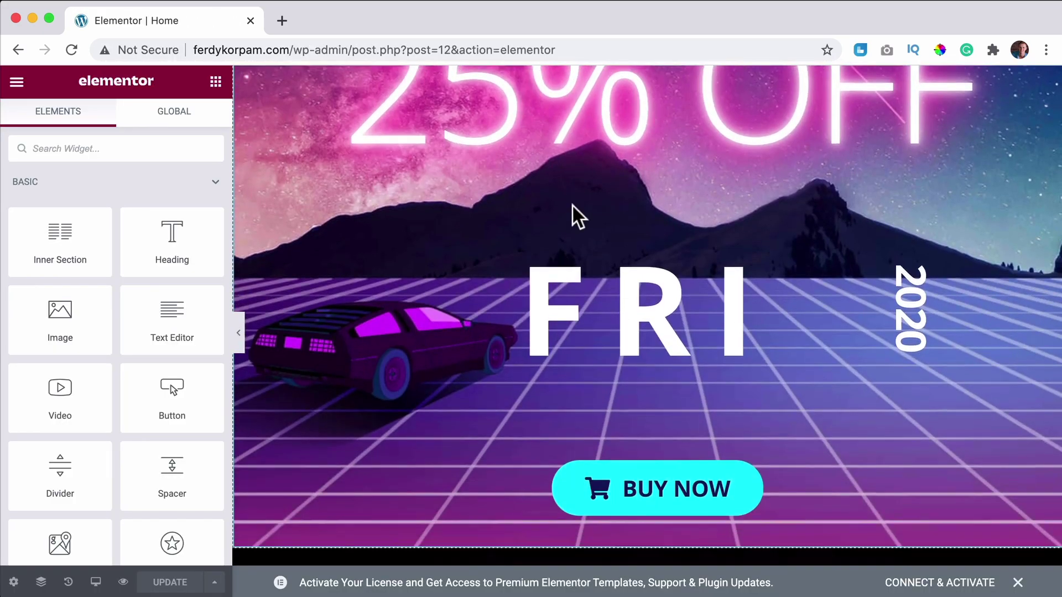
scroll(572, 204, "down", 20)
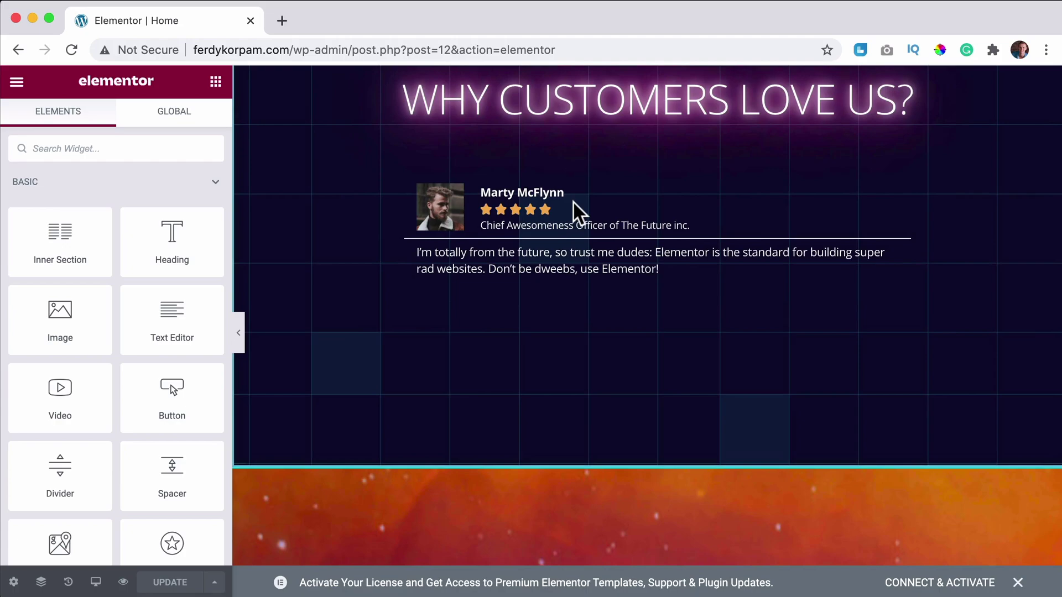
scroll(573, 202, "down", 5)
left_click(605, 242)
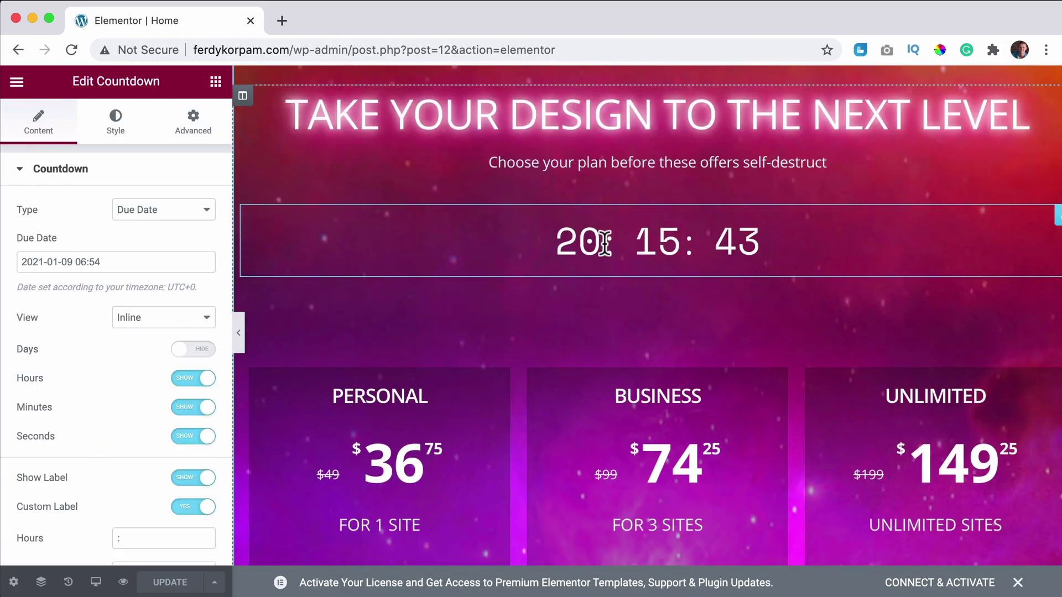
left_click(79, 264)
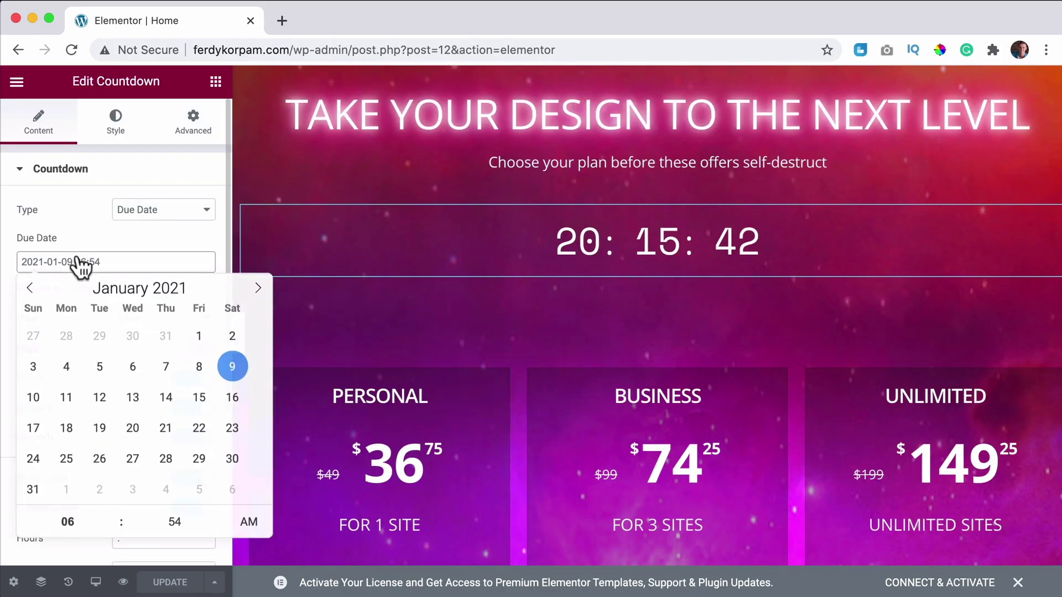
left_click(222, 395)
left_click(219, 245)
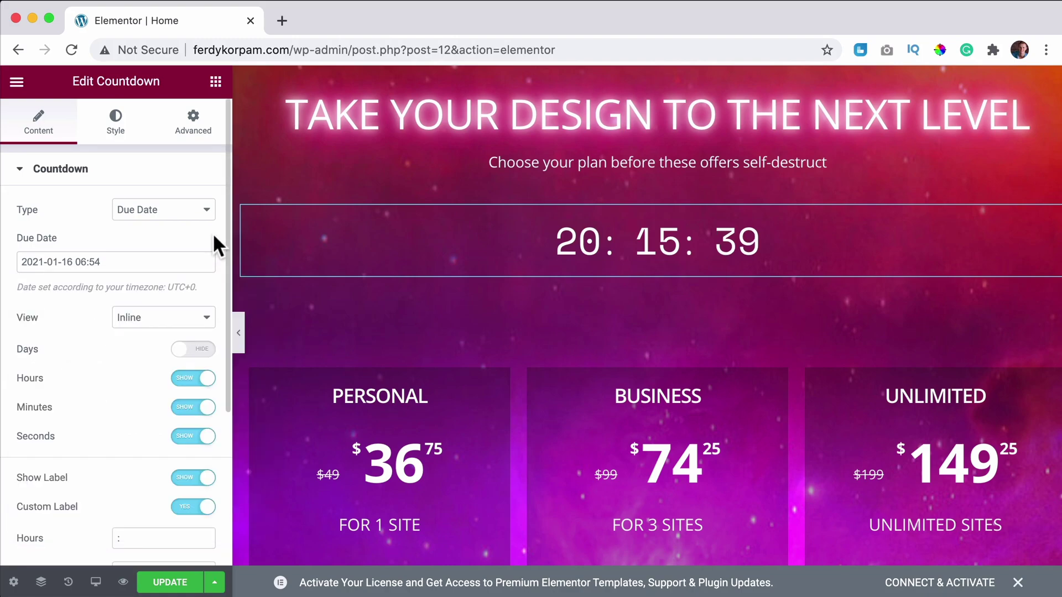
Try the Flip Box widget from the widget panel and dismiss its Pro license prompt
left_click(216, 82)
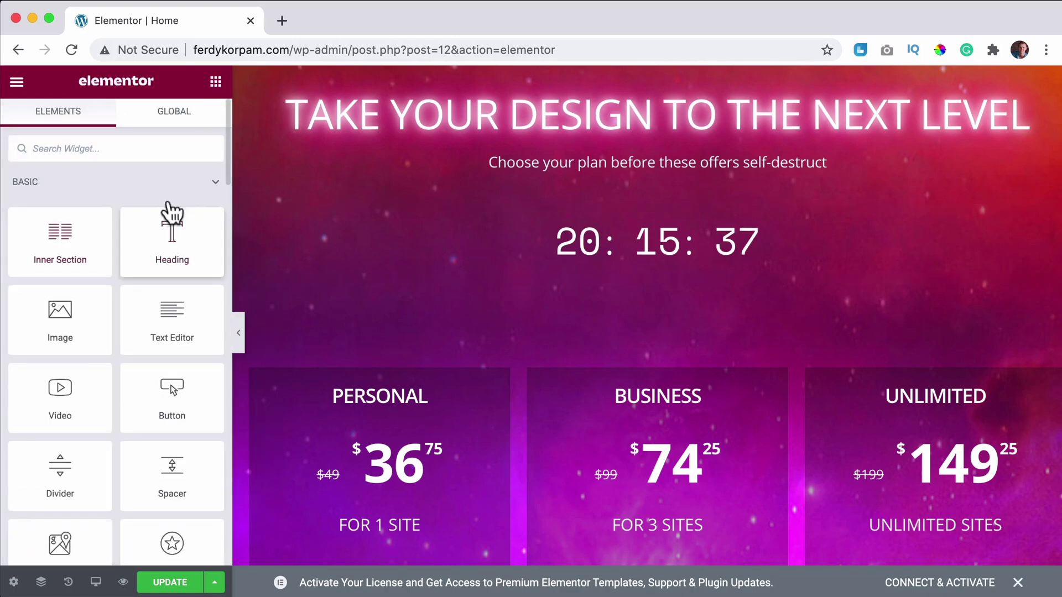
scroll(182, 204, "down", 1)
left_click(215, 168)
scroll(105, 308, "down", 5)
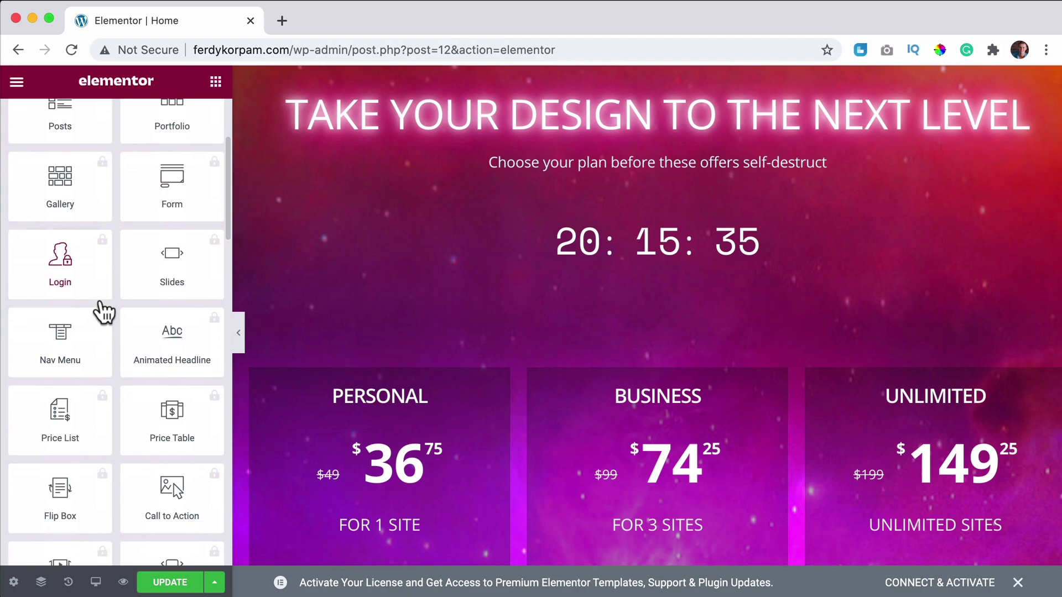
scroll(104, 312, "down", 5)
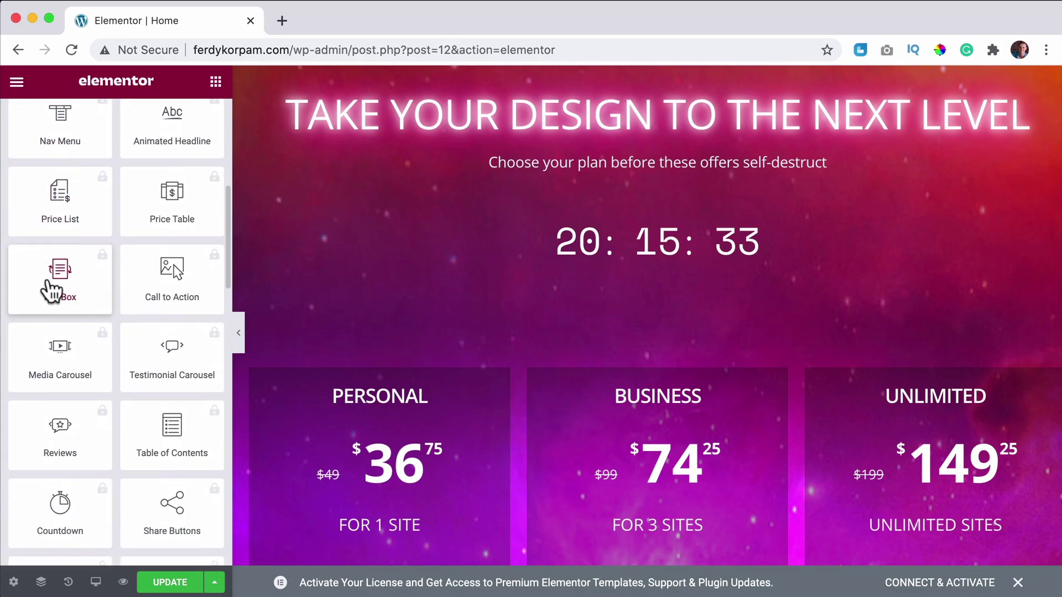
left_click(62, 282)
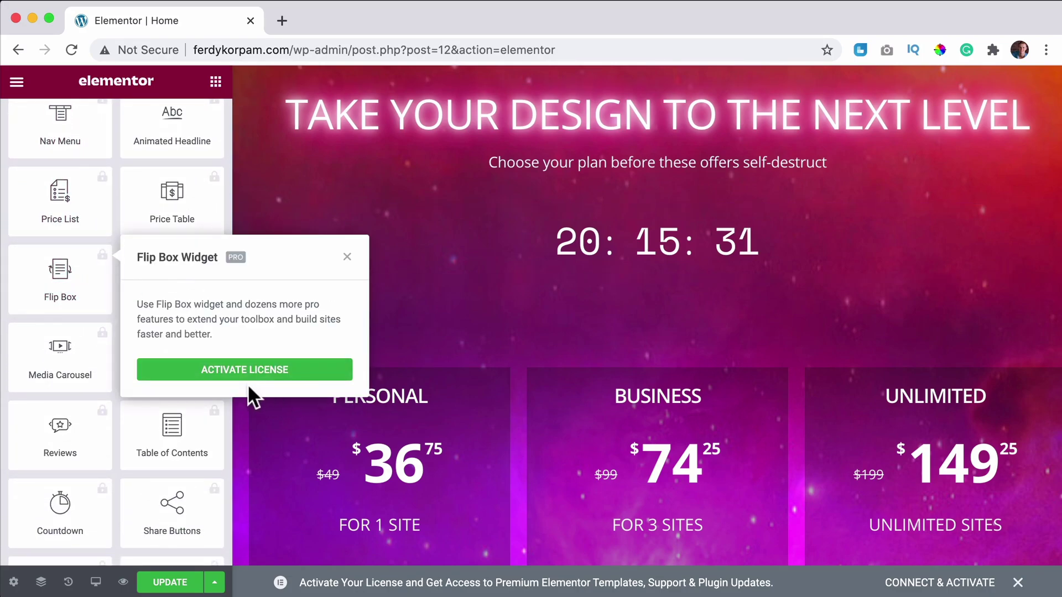
left_click(346, 258)
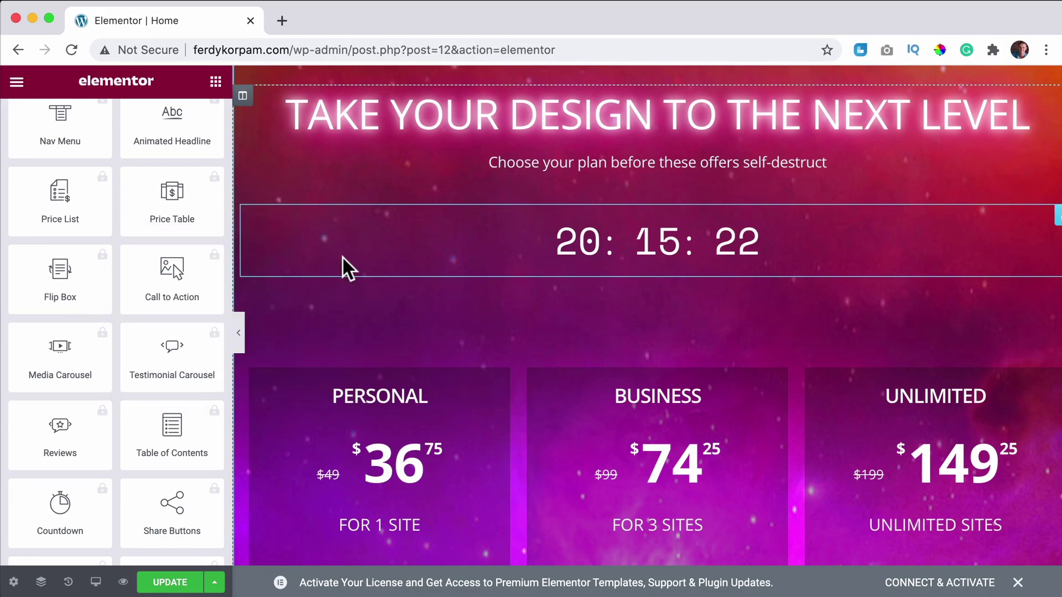
scroll(742, 291, "down", 15)
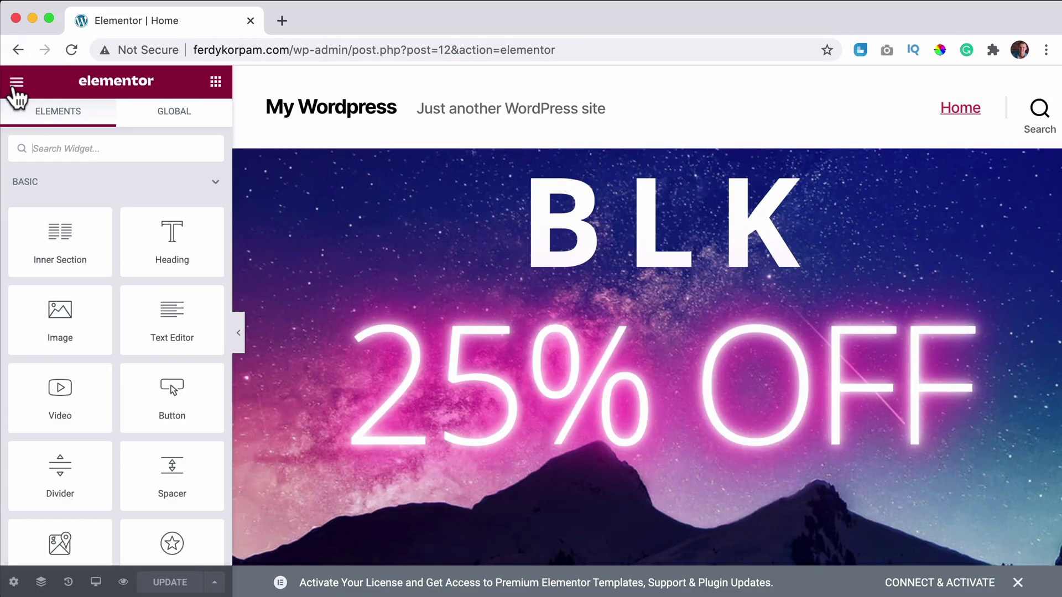
Preview a license-locked Pro header block in the Theme Builder, then close the preview
left_click(16, 83)
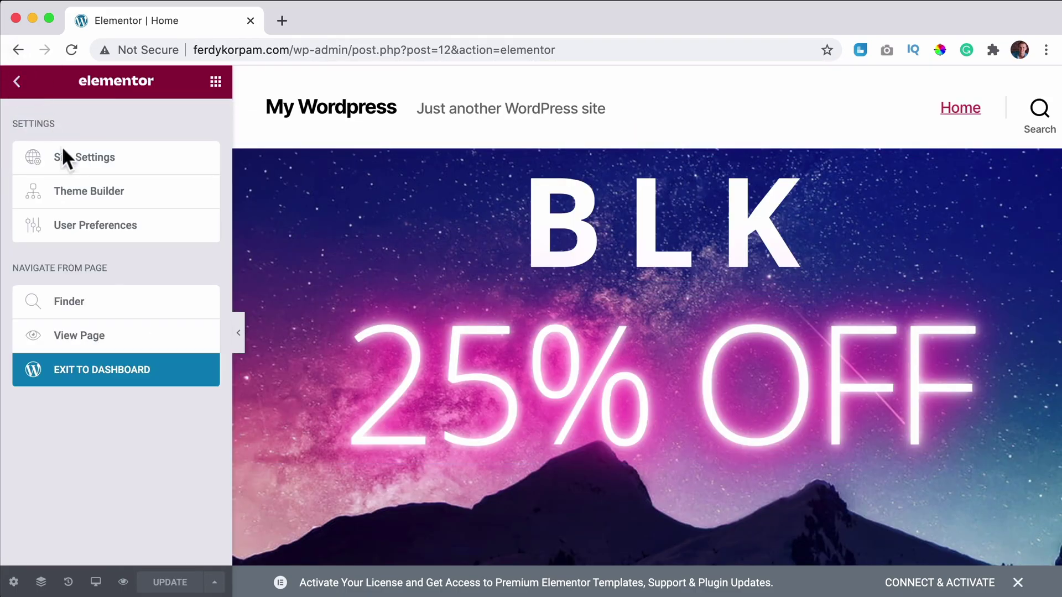
left_click(114, 198)
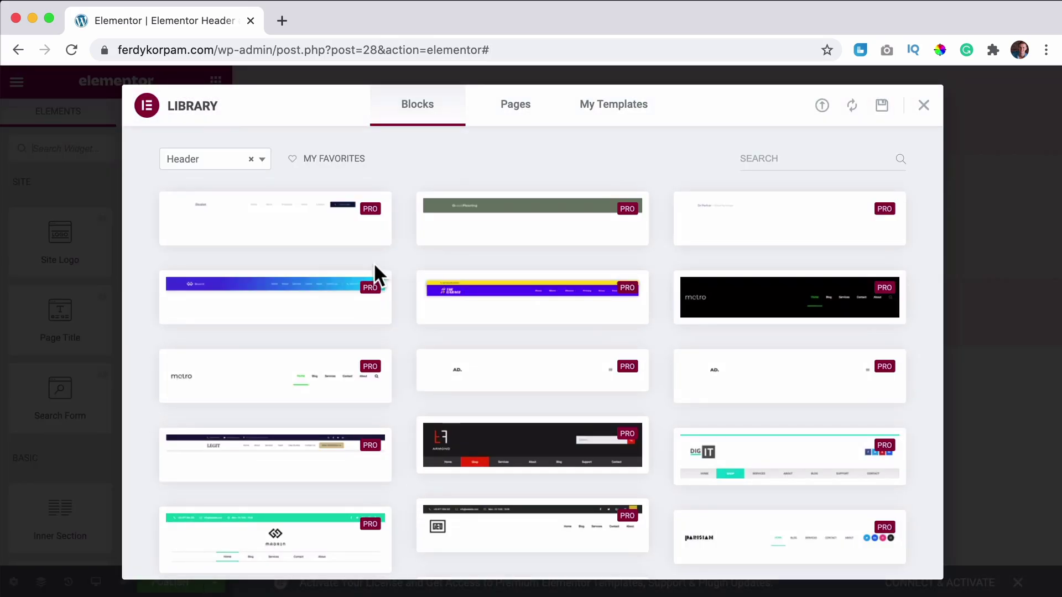
left_click(535, 217)
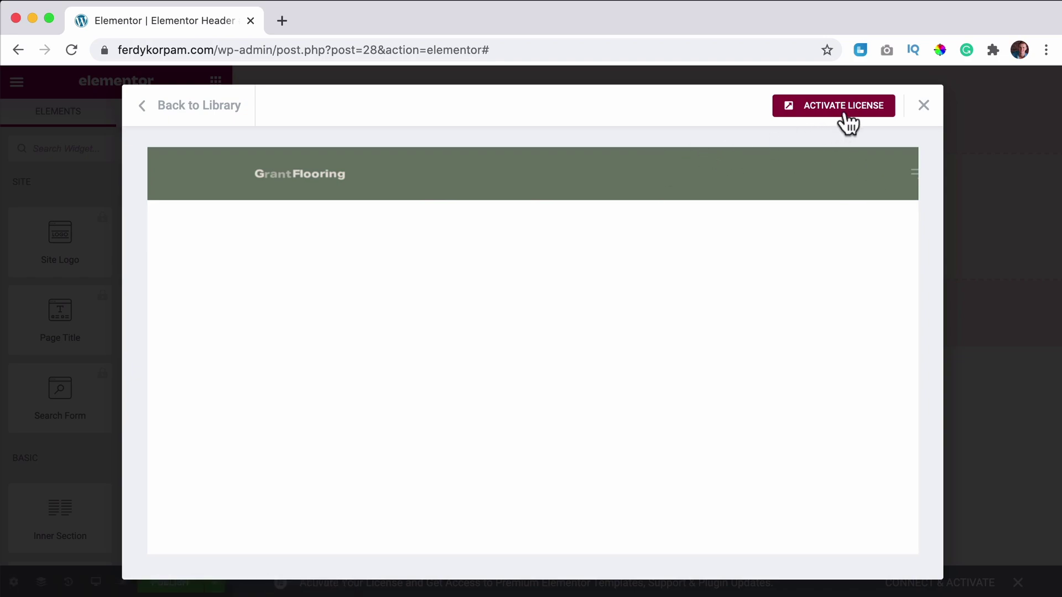
left_click(922, 104)
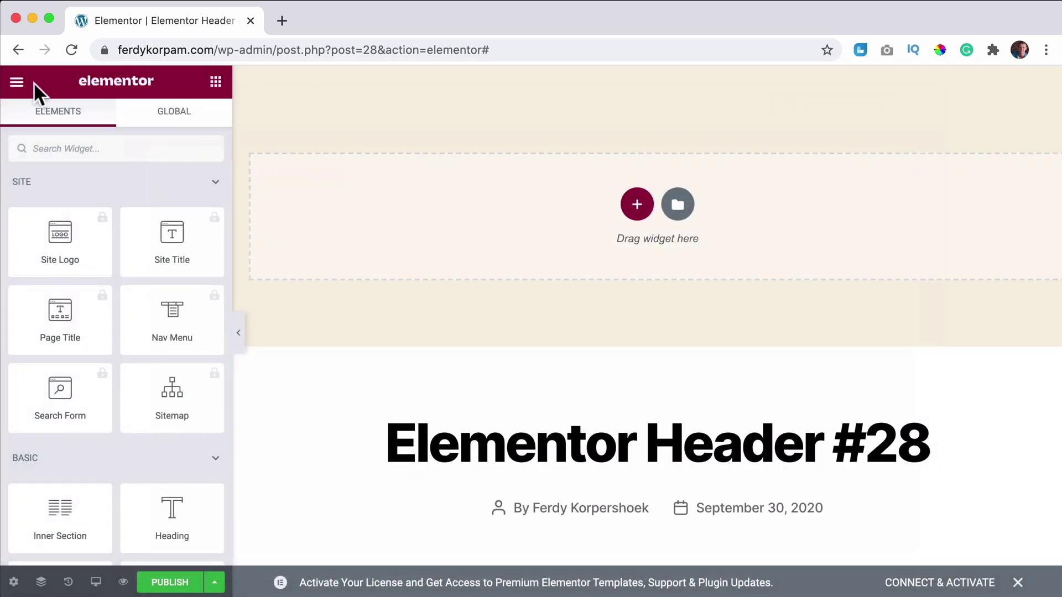
Exit the Elementor editor to the WordPress dashboard
left_click(18, 83)
left_click(106, 371)
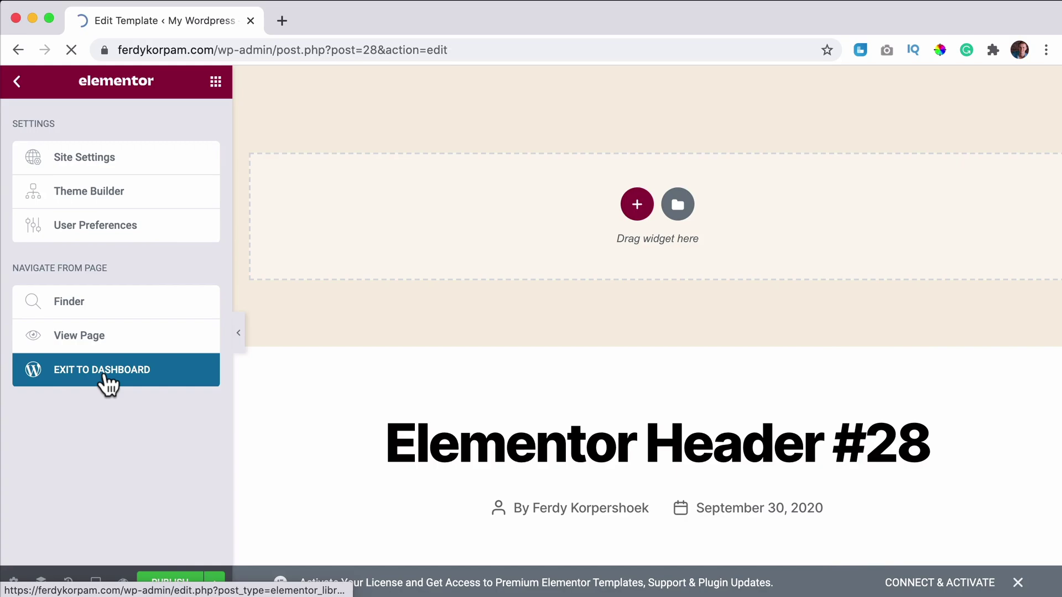
scroll(80, 442, "down", 3)
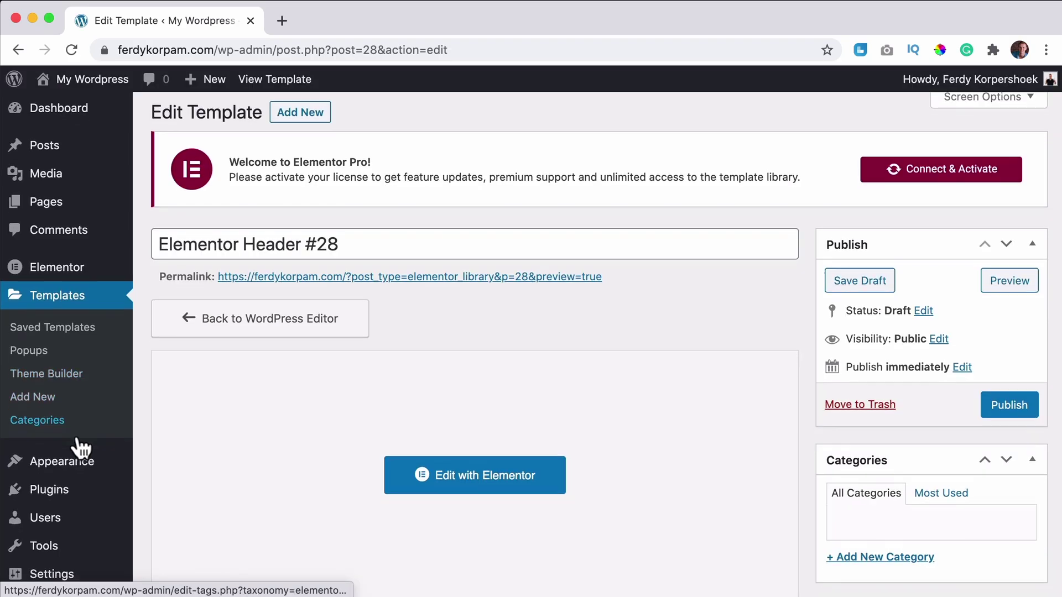
Deactivate Elementor Pro in the Installed Plugins list
left_click(46, 467)
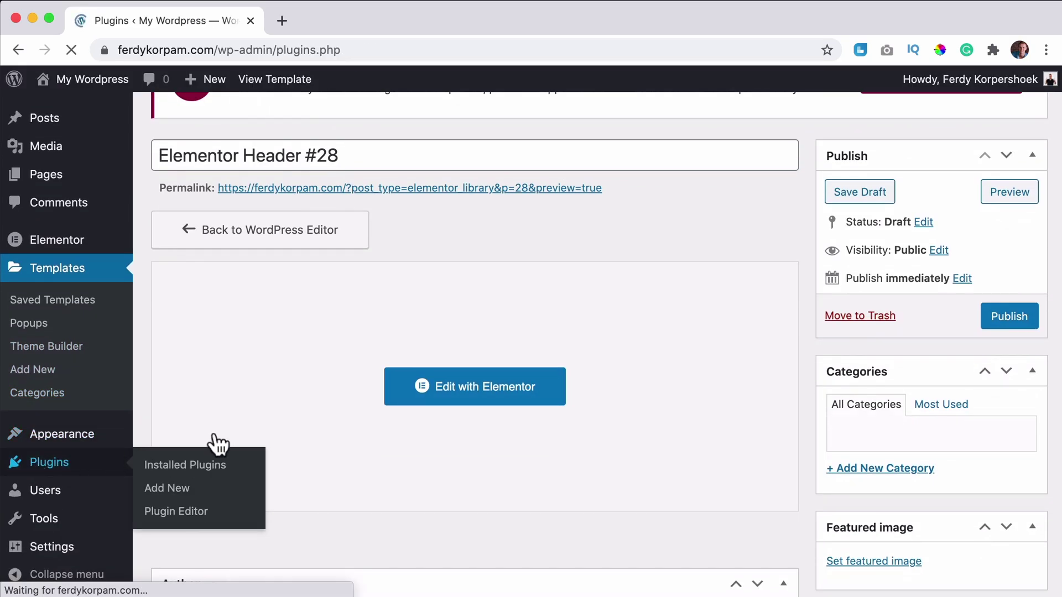
scroll(415, 376, "down", 1)
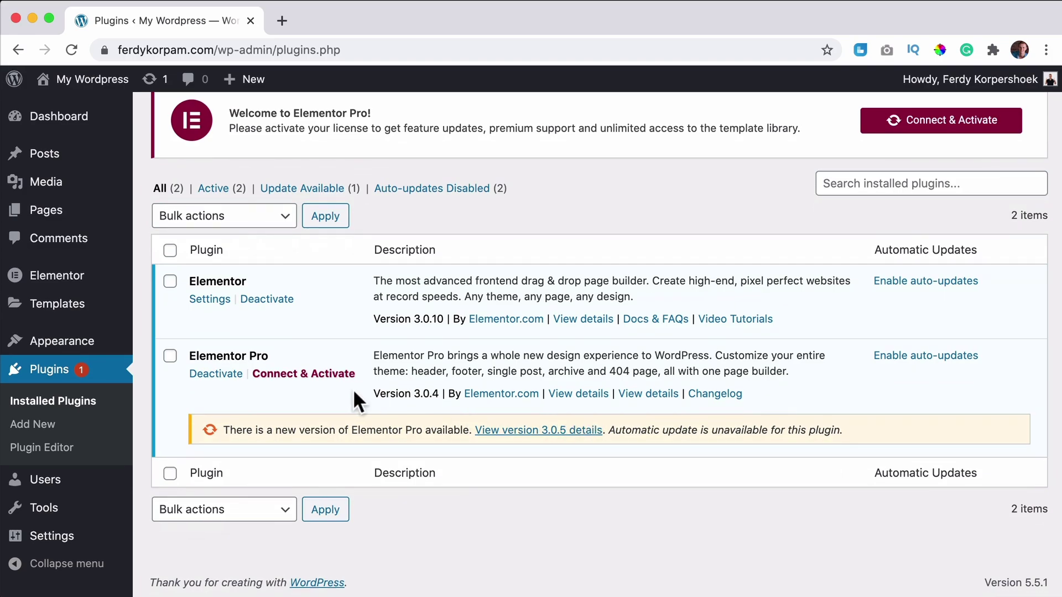
left_click(213, 375)
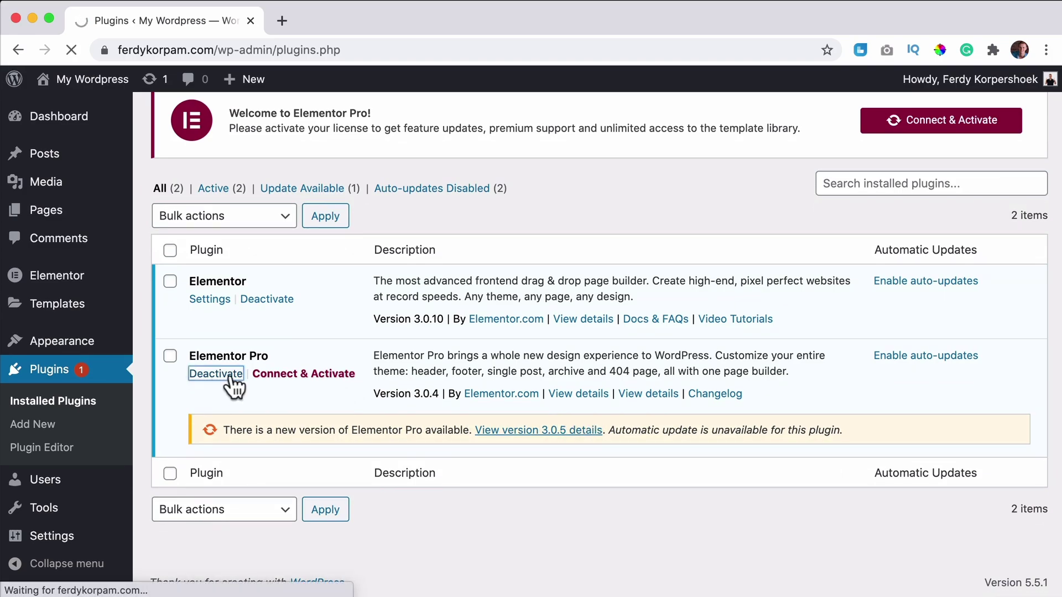
Open the live site in a new tab and scroll through the Black Friday page
mouse_move(83, 91)
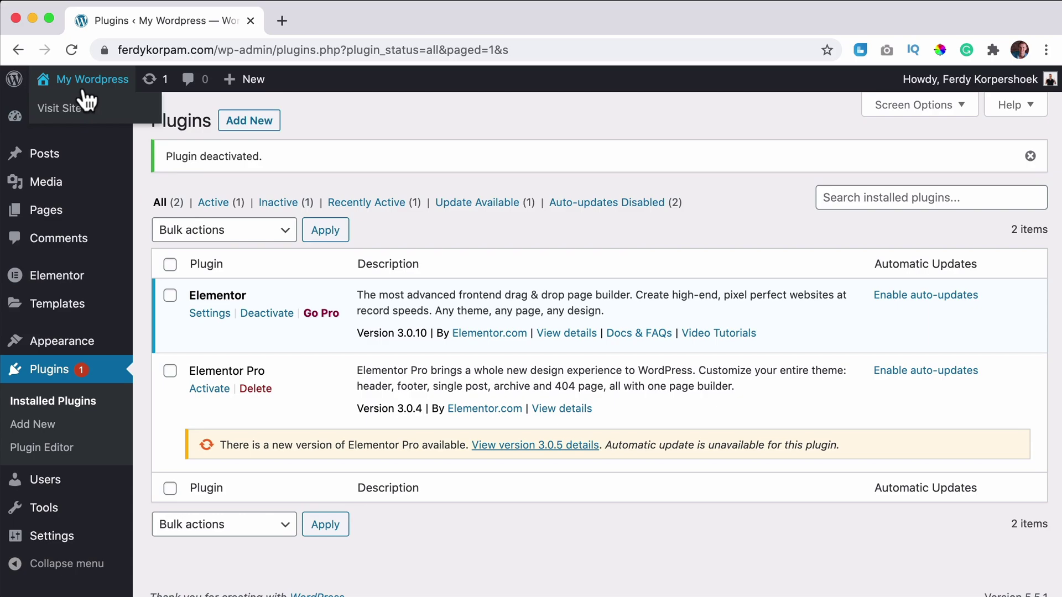
left_click(61, 106, "super")
left_click(344, 31)
scroll(407, 111, "down", 15)
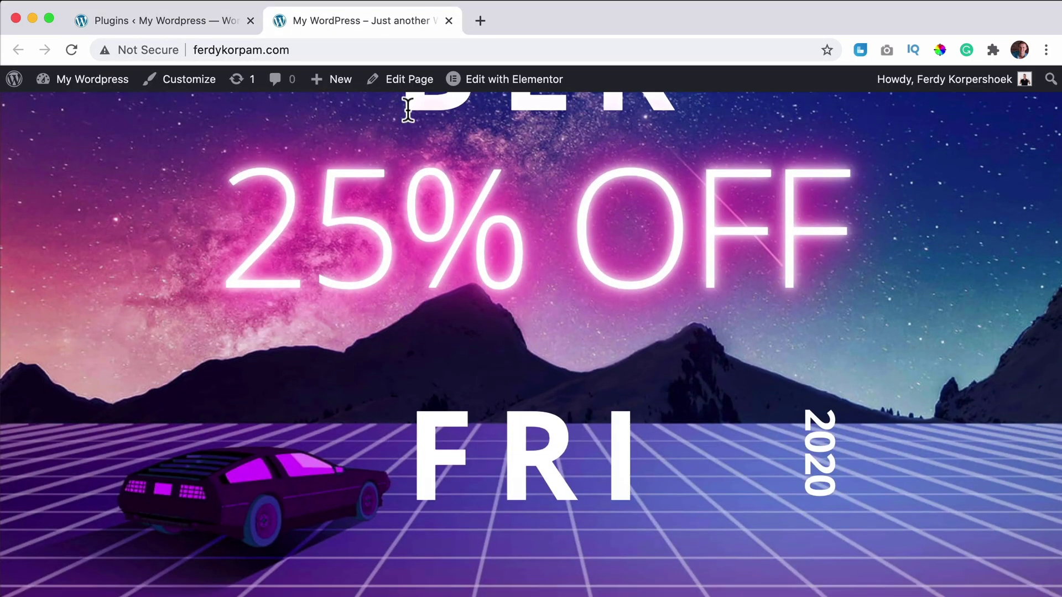
scroll(406, 108, "down", 9)
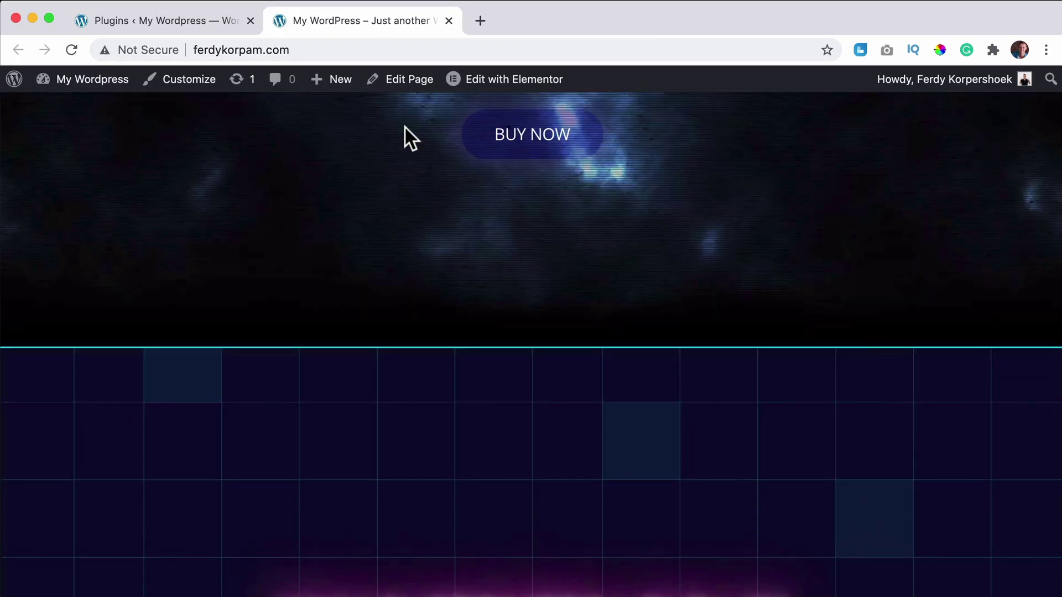
scroll(516, 276, "down", 3)
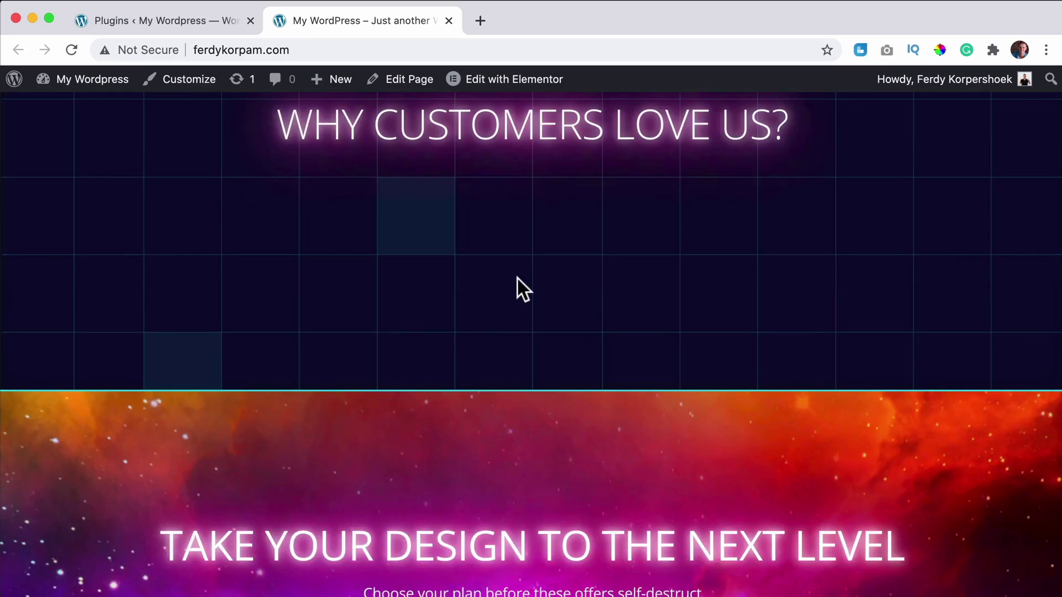
scroll(545, 247, "down", 7)
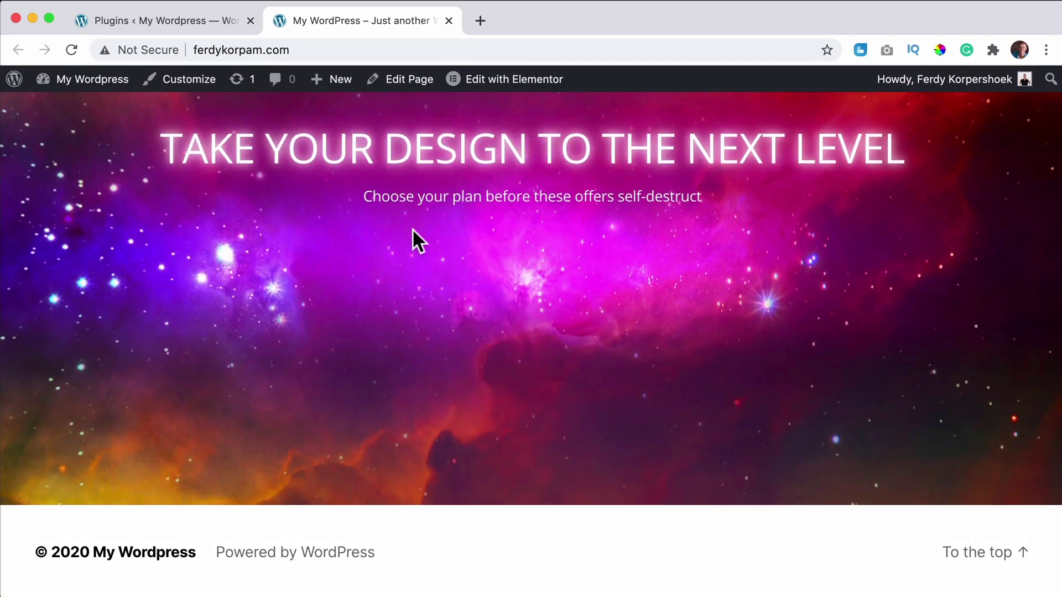
left_click(159, 24)
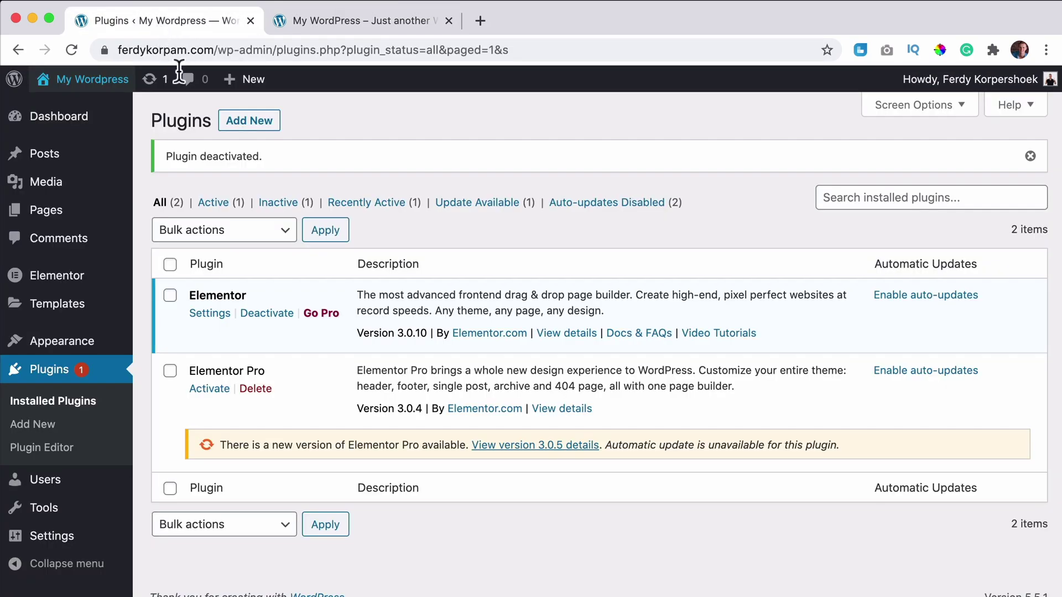
Activate Elementor Pro again, then reload the live site and check the running countdown digits
left_click(208, 389)
left_click(386, 22)
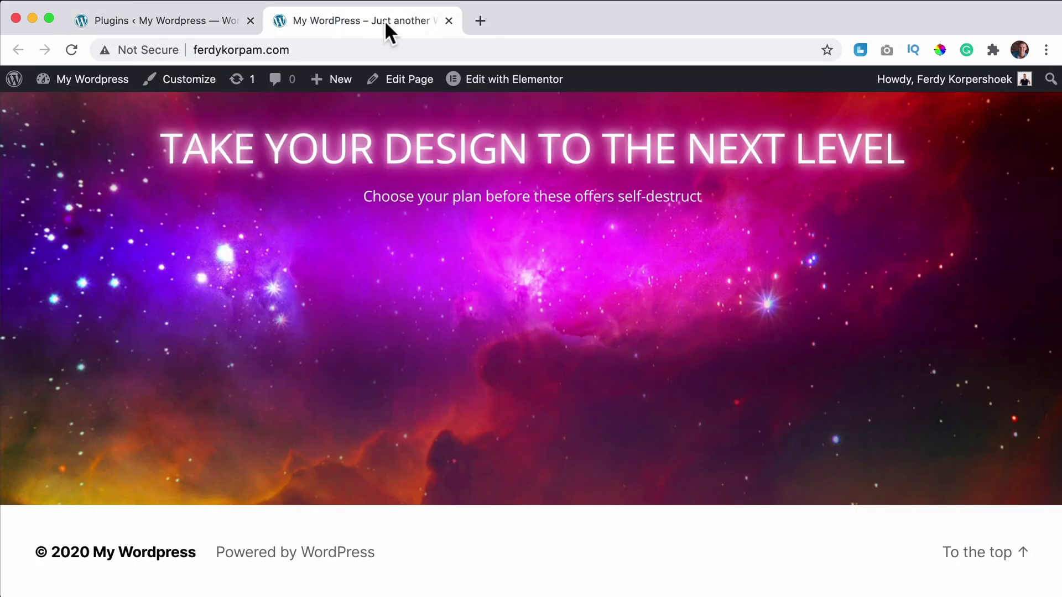
key("super+r")
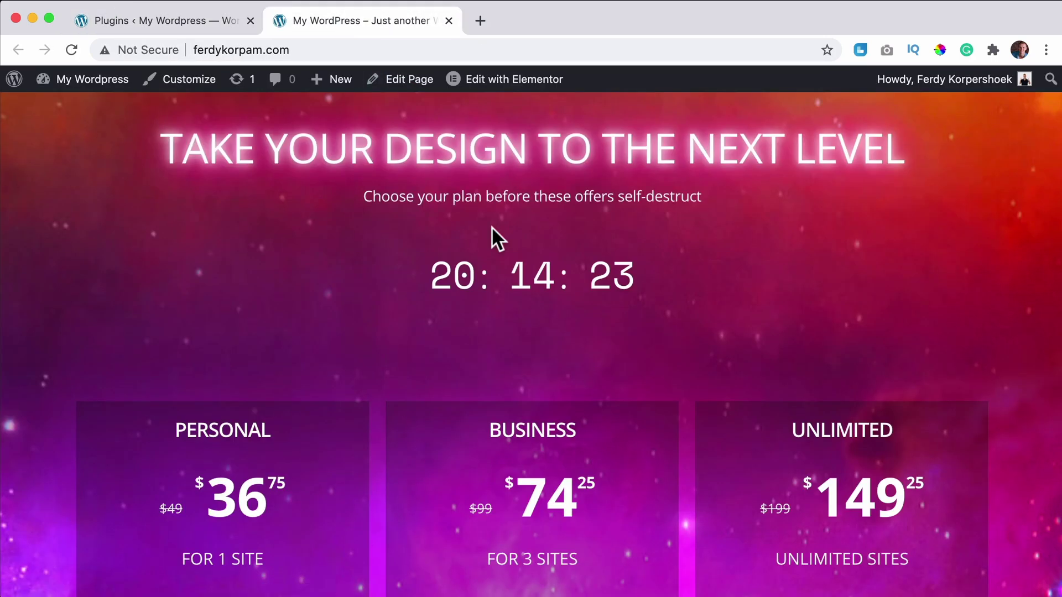
left_click_drag(411, 283, 703, 284)
left_click(545, 274)
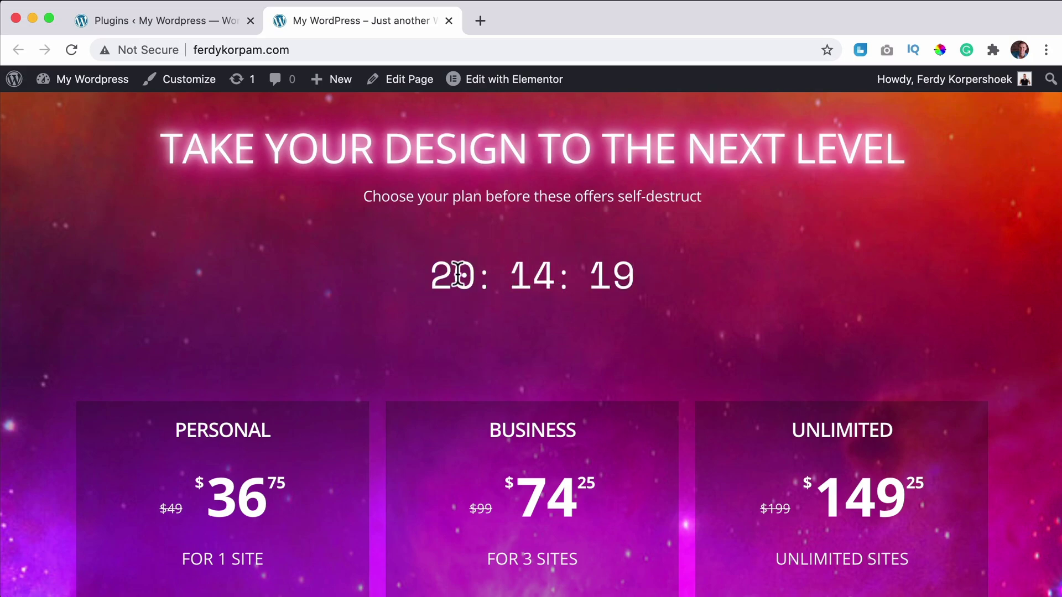
scroll(457, 274, "down", 15)
scroll(397, 316, "up", 20)
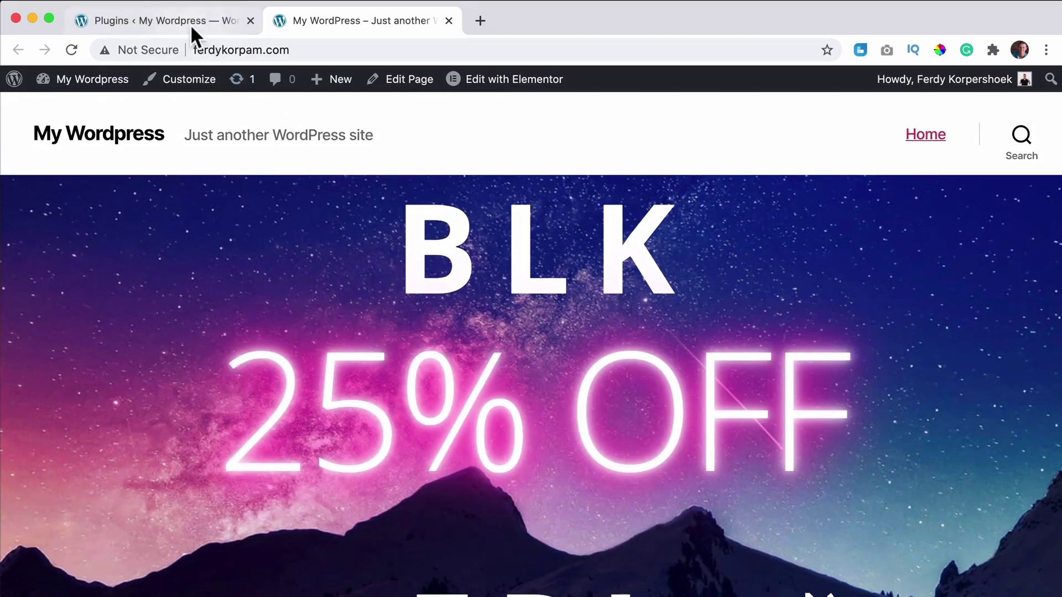
left_click(130, 38)
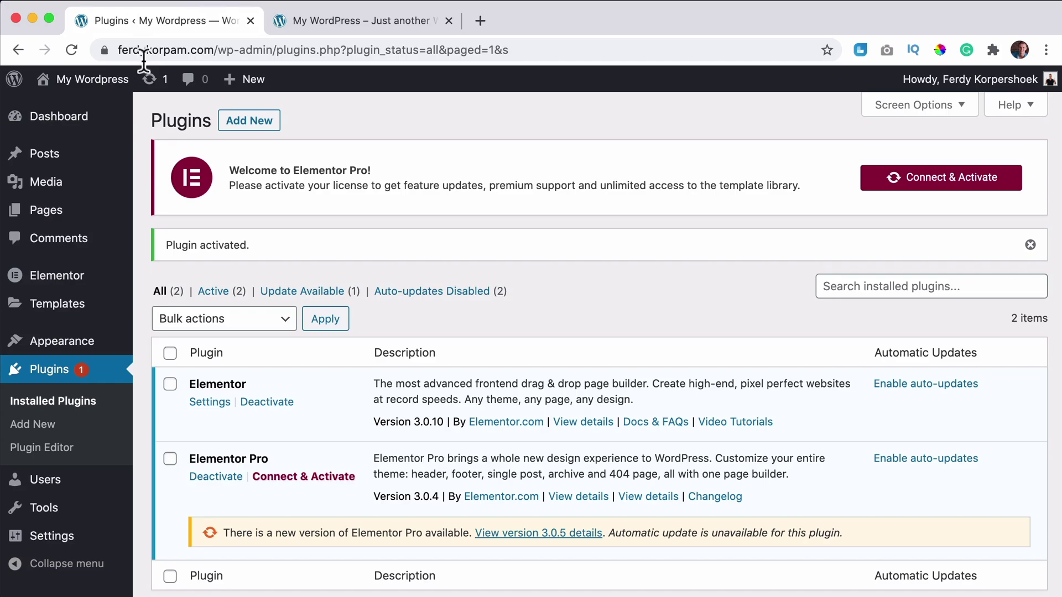
Deactivate Elementor Pro and confirm its deletion
scroll(287, 401, "down", 3)
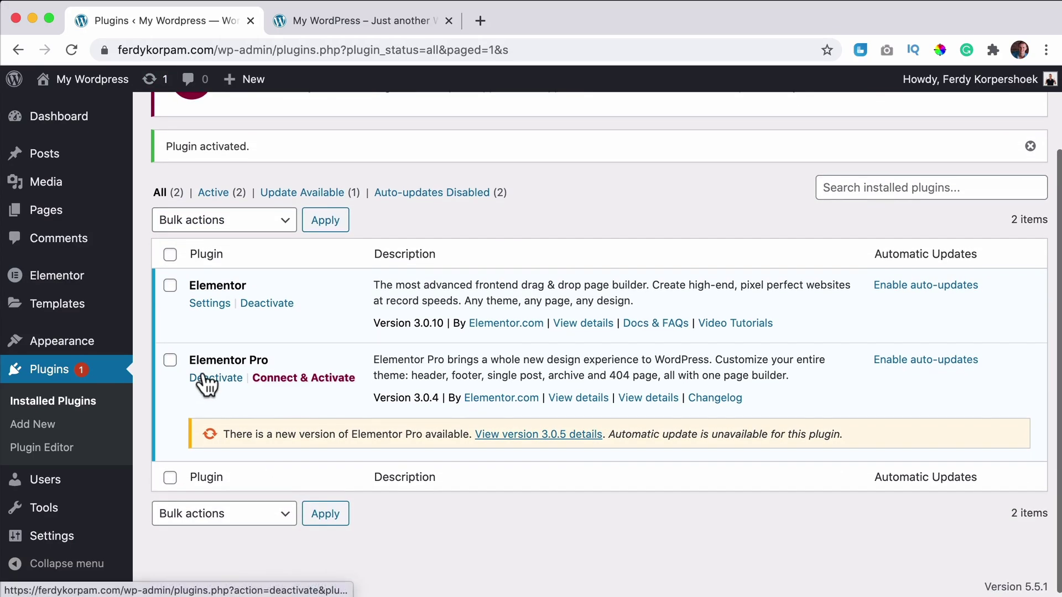
left_click(210, 380)
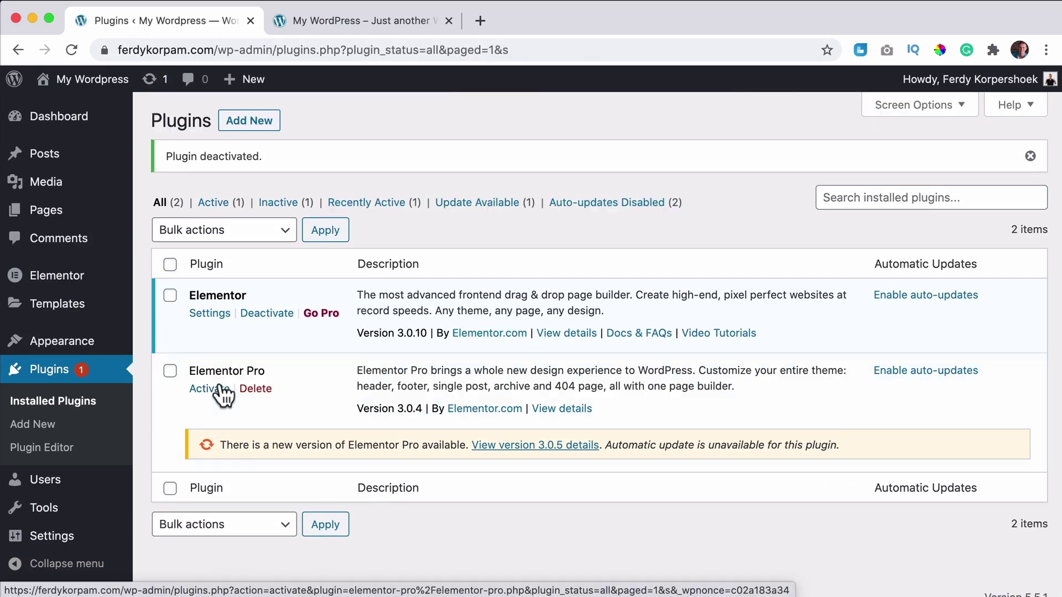
left_click(257, 390)
left_click(646, 148)
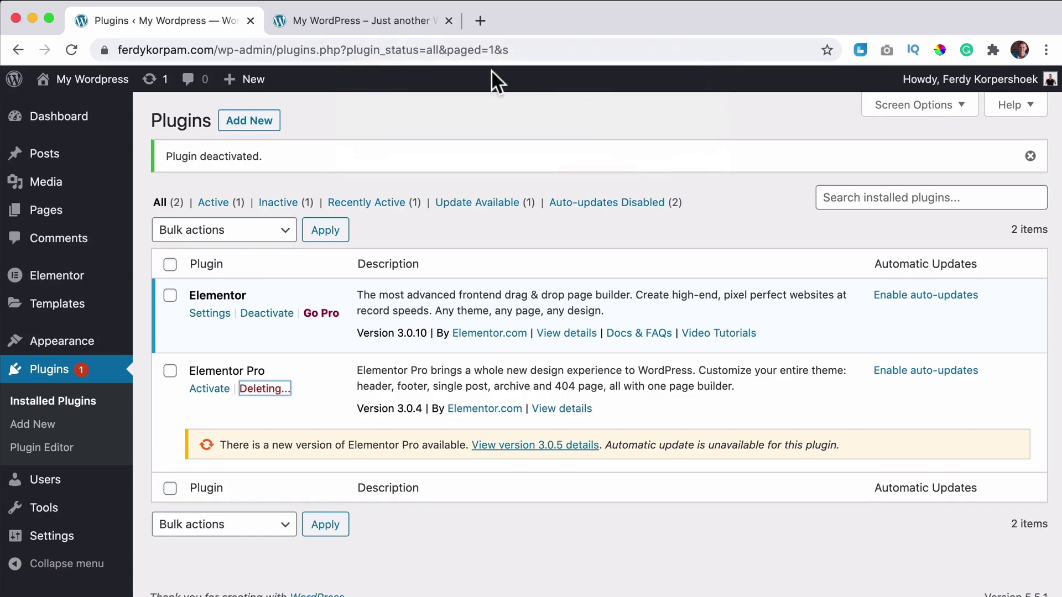
Scroll through the live site to see it without Elementor Pro
left_click(324, 20)
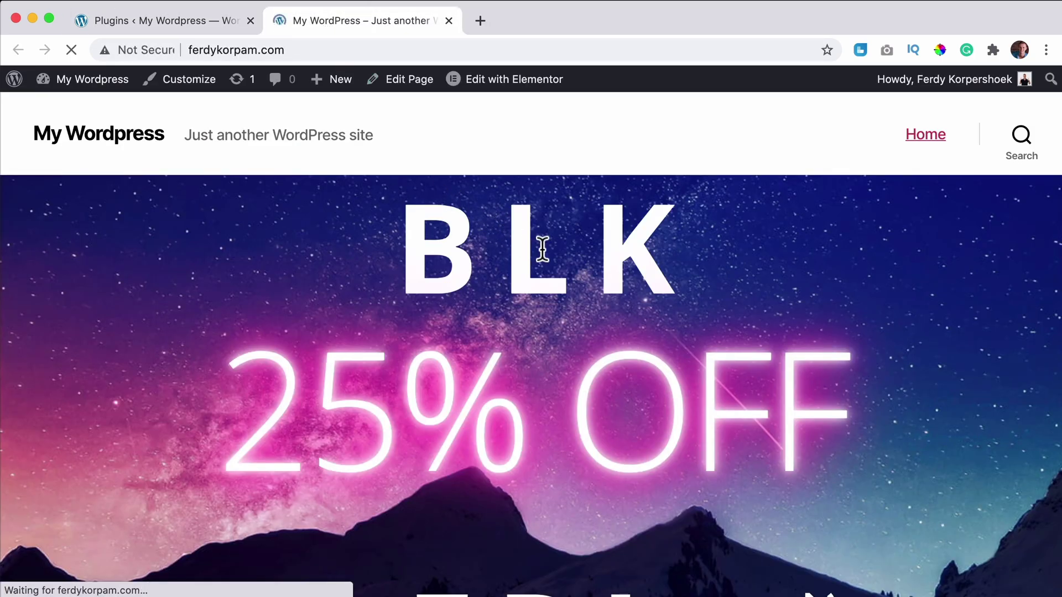
scroll(539, 252, "down", 15)
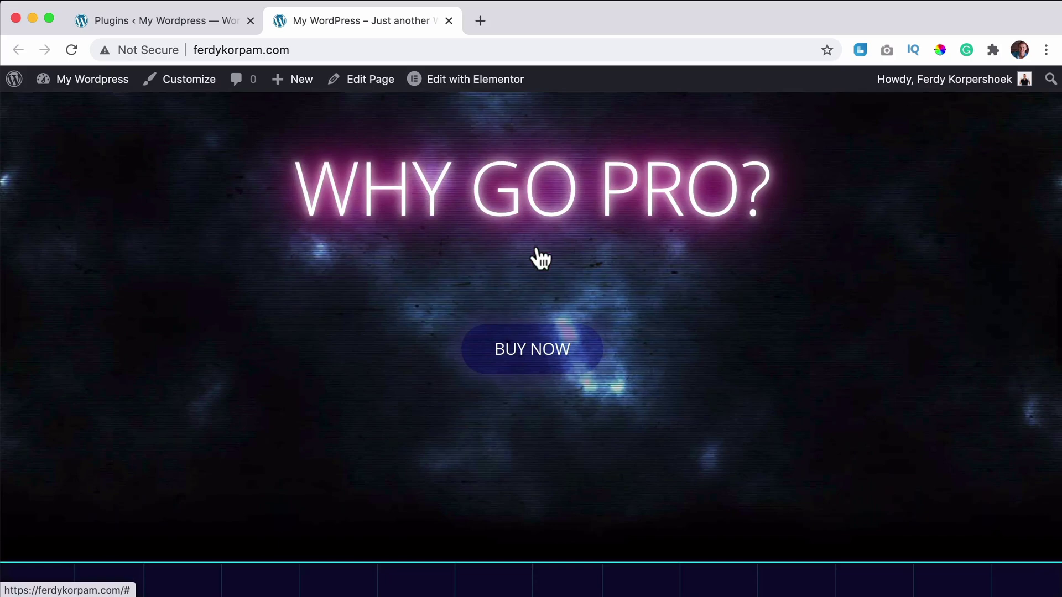
scroll(531, 244, "down", 10)
left_click(188, 20)
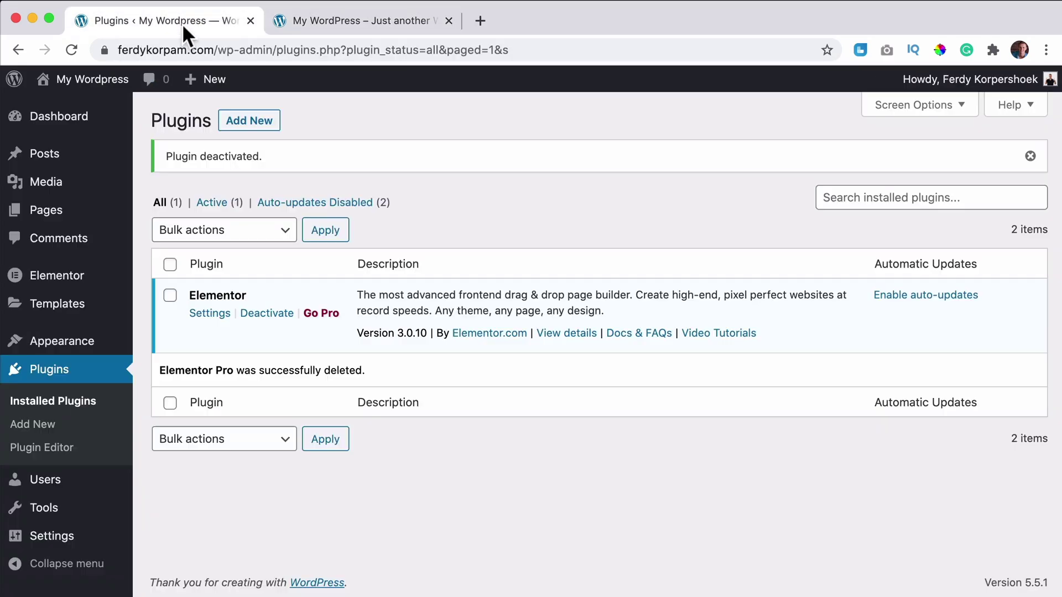
Deactivate the free Elementor plugin, submitting the feedback, and delete it along with its data
left_click(264, 313)
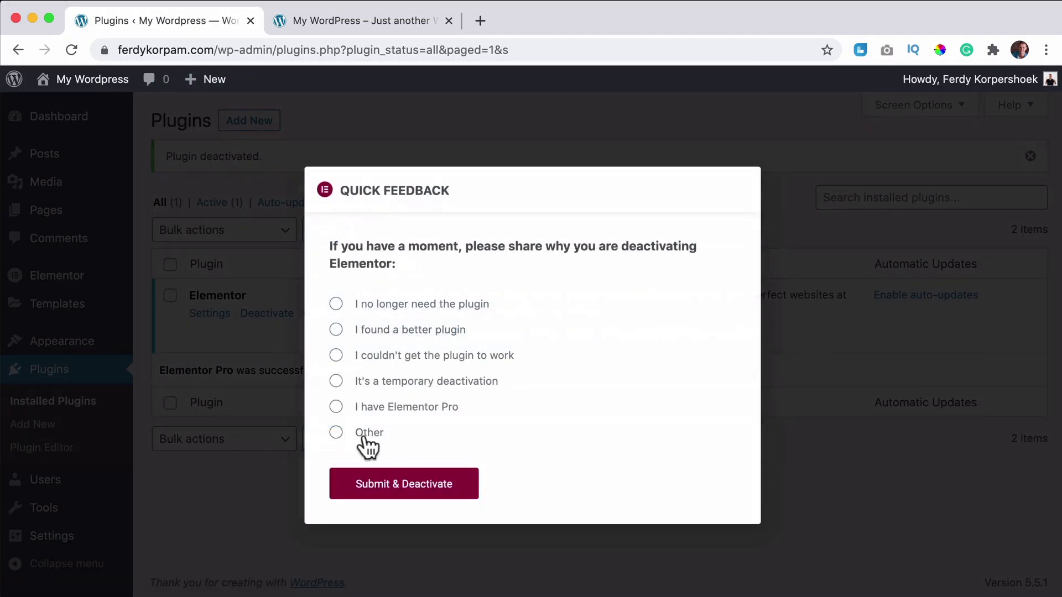
left_click(426, 494)
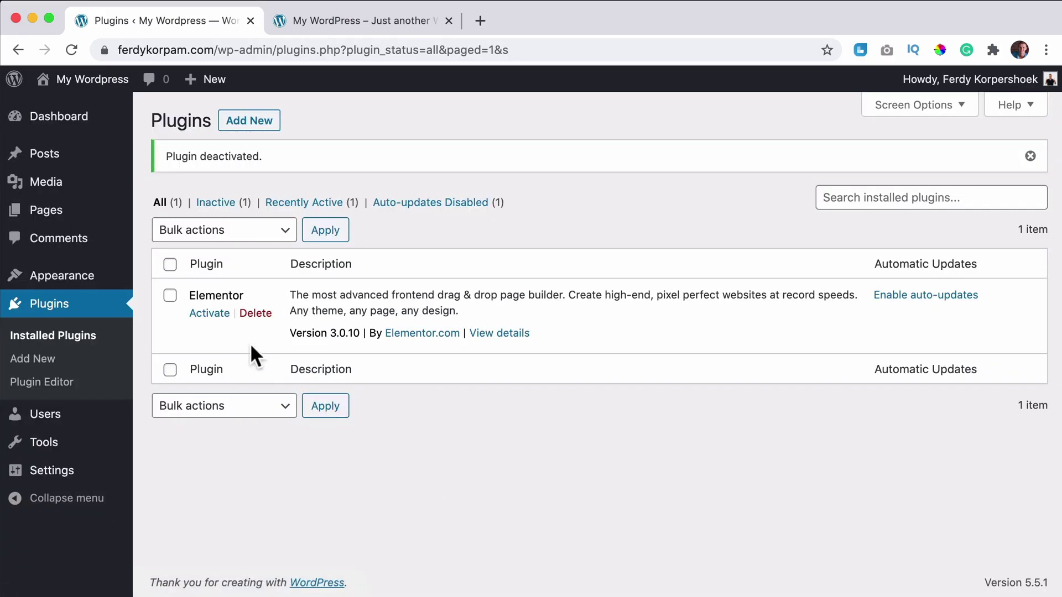
left_click(255, 314)
left_click(673, 144)
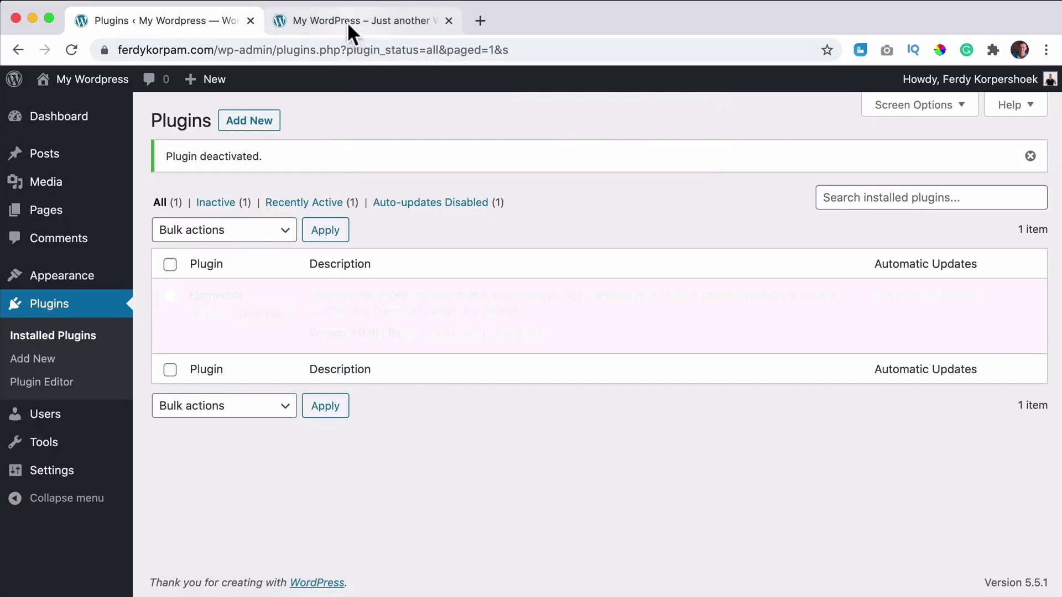
Reload the live site and scroll through it now that Elementor is gone
left_click(346, 21)
key("super+r")
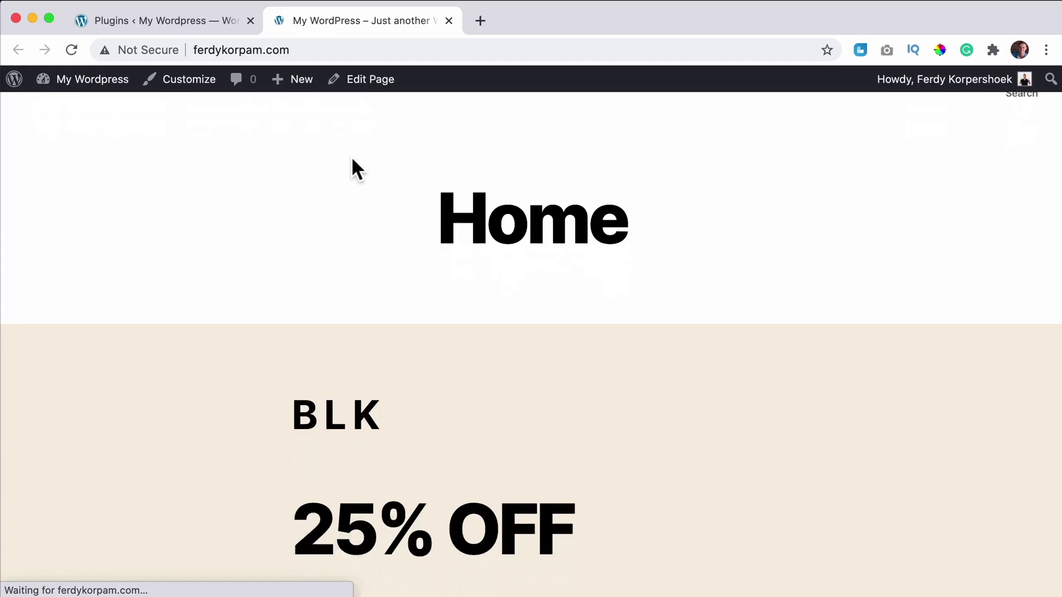
scroll(534, 277, "up", 15)
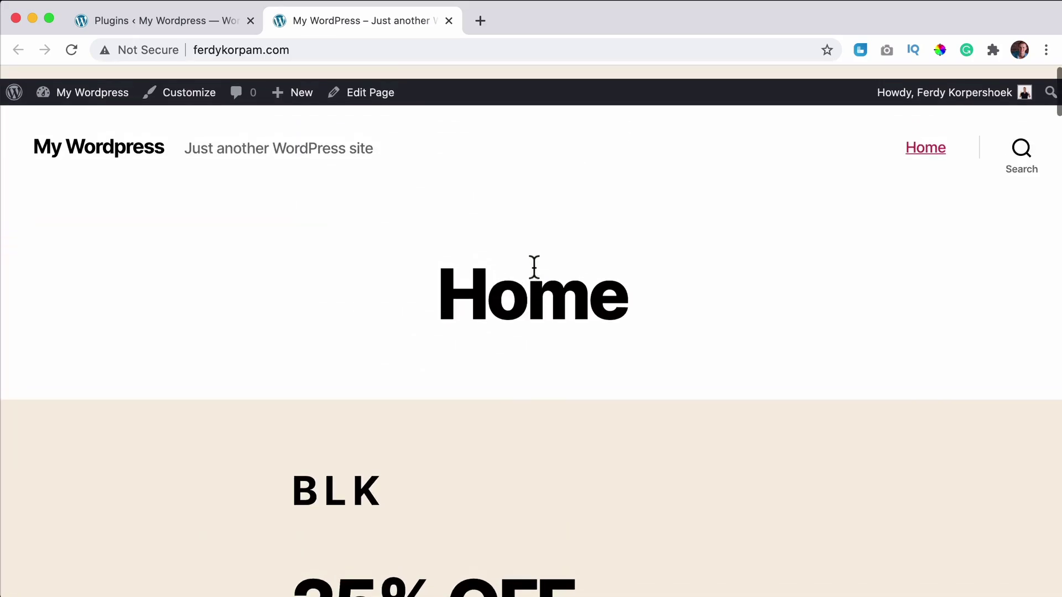
scroll(533, 277, "down", 10)
scroll(532, 266, "down", 20)
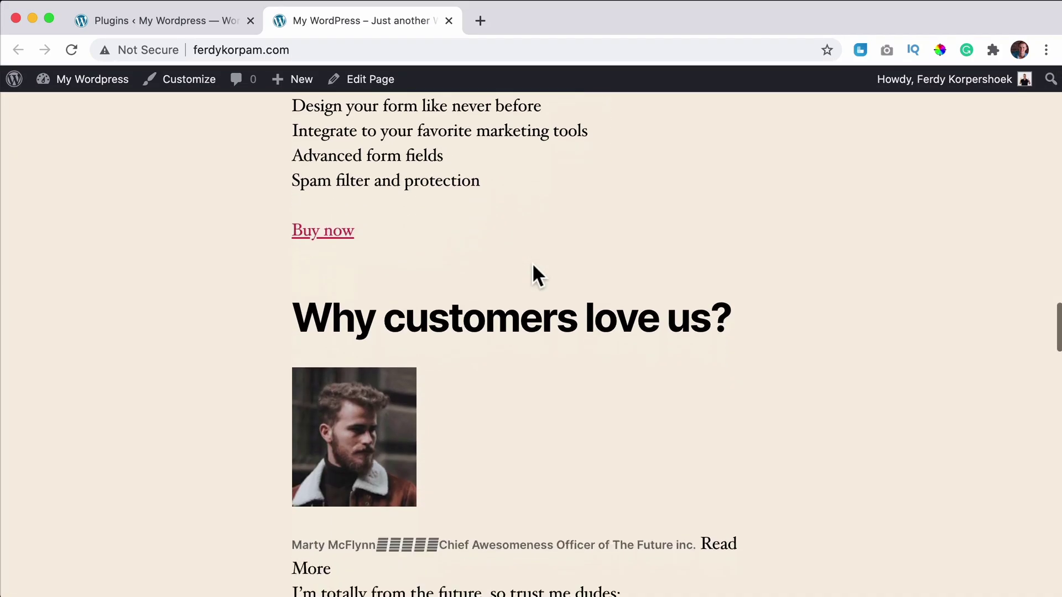
scroll(533, 266, "up", 10)
scroll(520, 266, "up", 20)
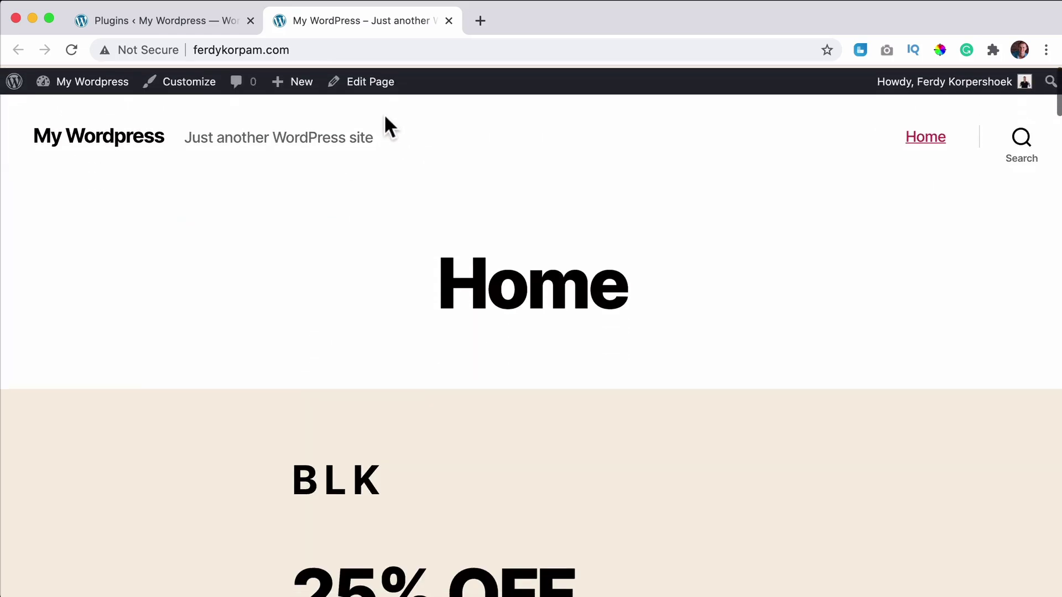
Scroll through the Home page in the block editor, then return to the Pages list
left_click(369, 89)
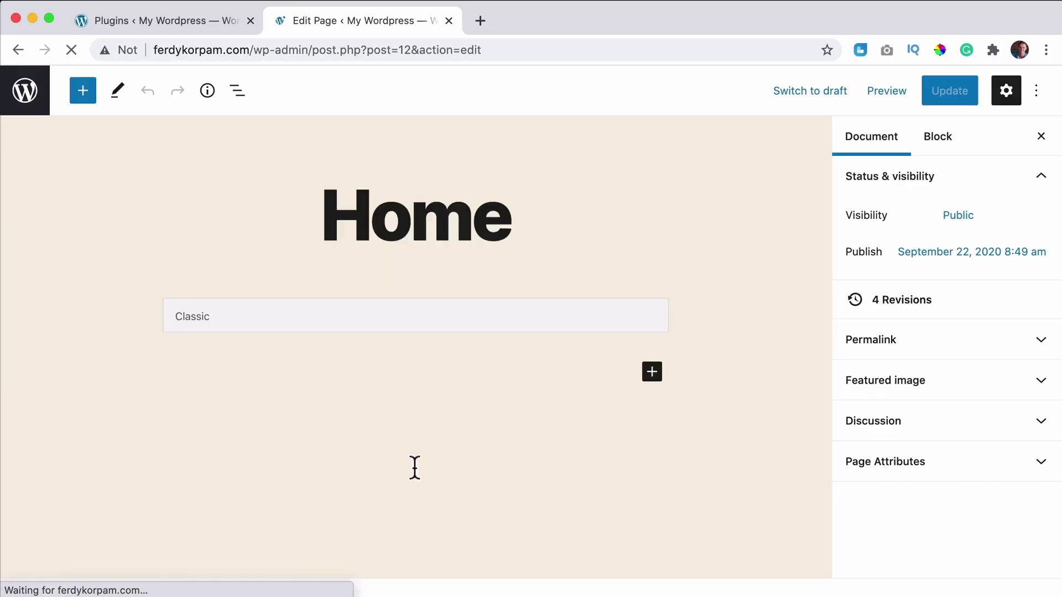
scroll(472, 350, "down", 8)
scroll(484, 346, "down", 20)
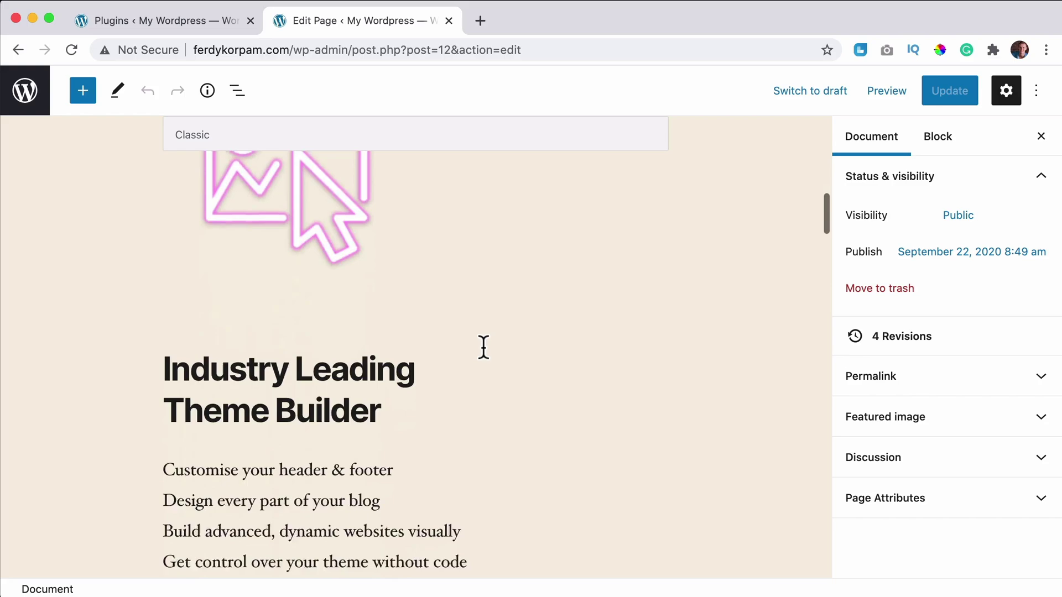
scroll(485, 346, "up", 20)
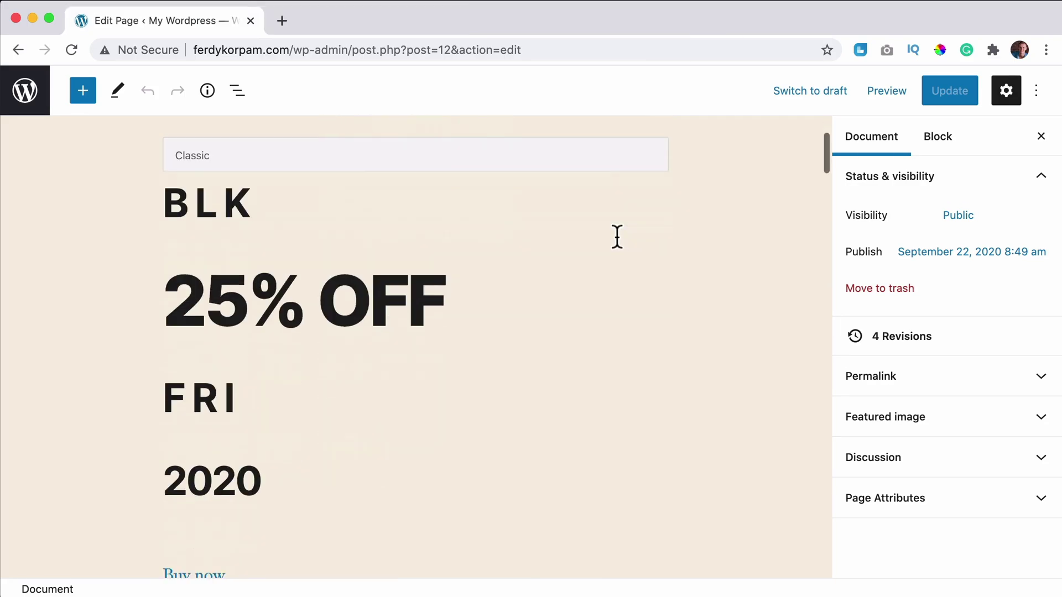
scroll(266, 196, "up", 6)
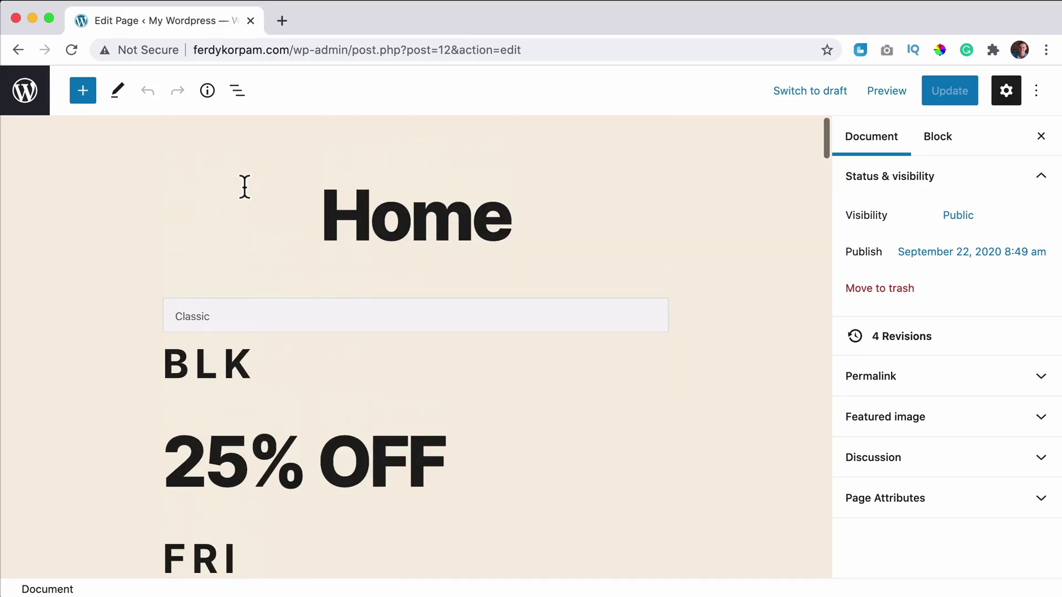
left_click(42, 107)
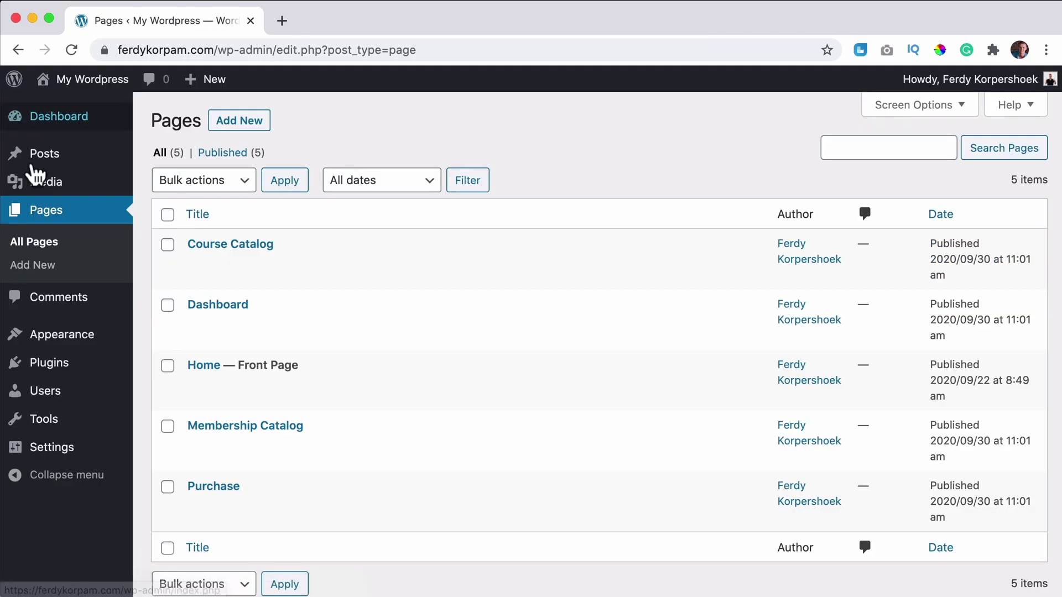
Search 'elementor' under Add New, then install and activate Elementor Website Builder
mouse_move(91, 374)
left_click(178, 390)
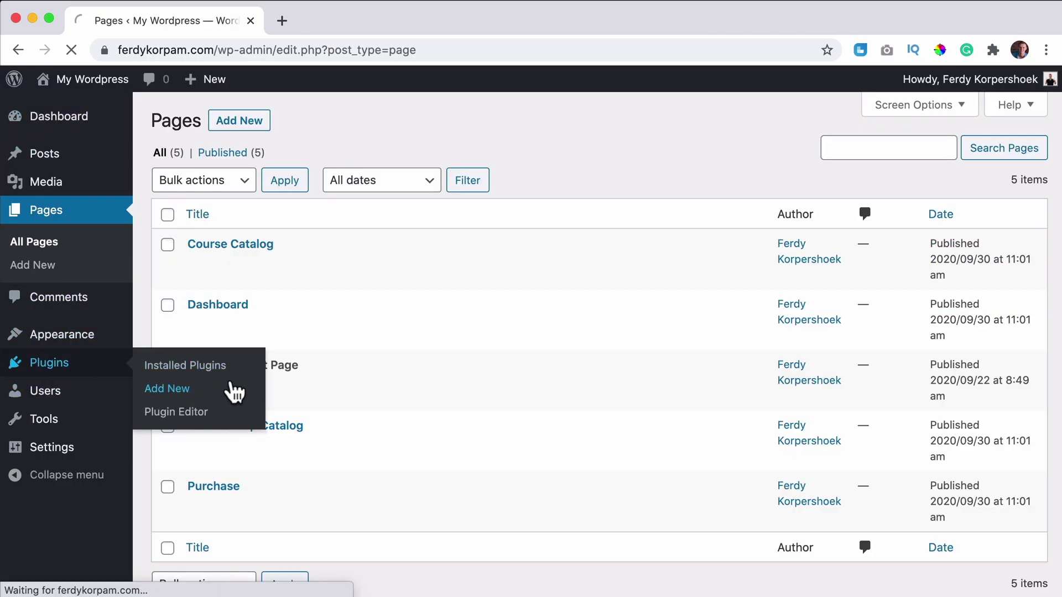
left_click(908, 167)
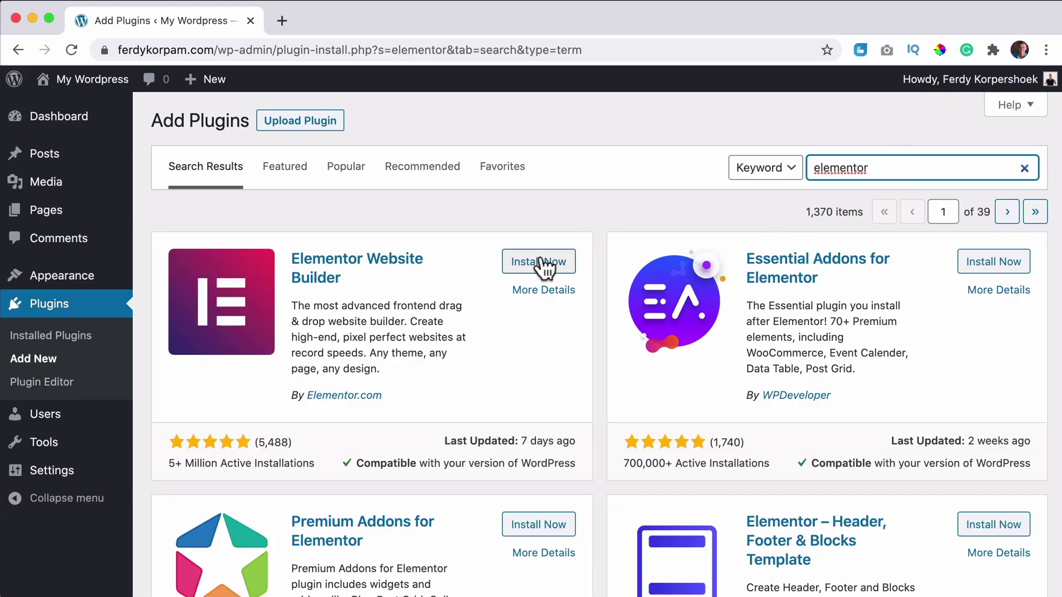
left_click(544, 265)
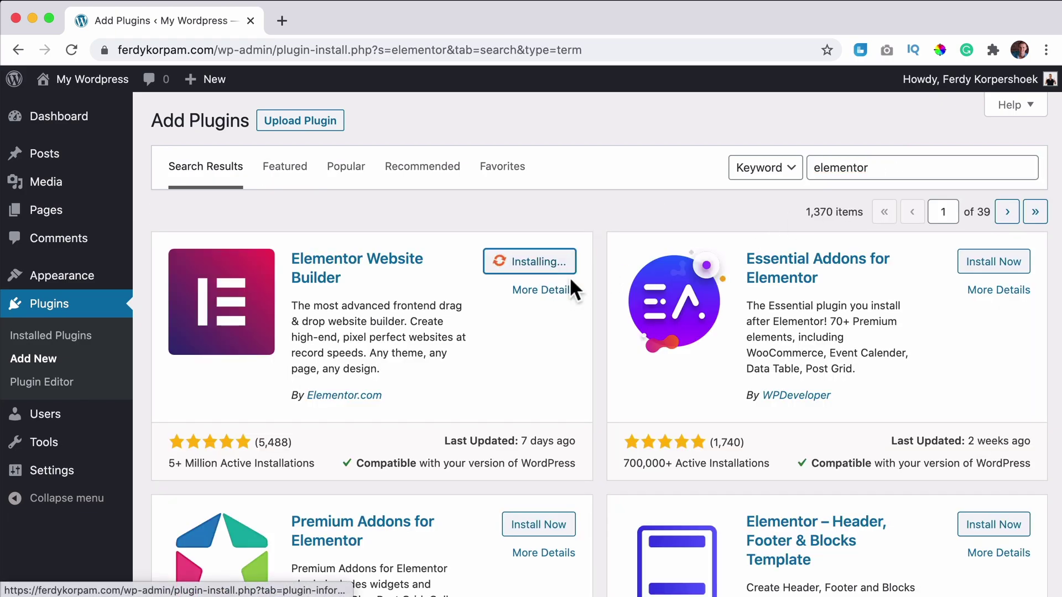
left_click(543, 265)
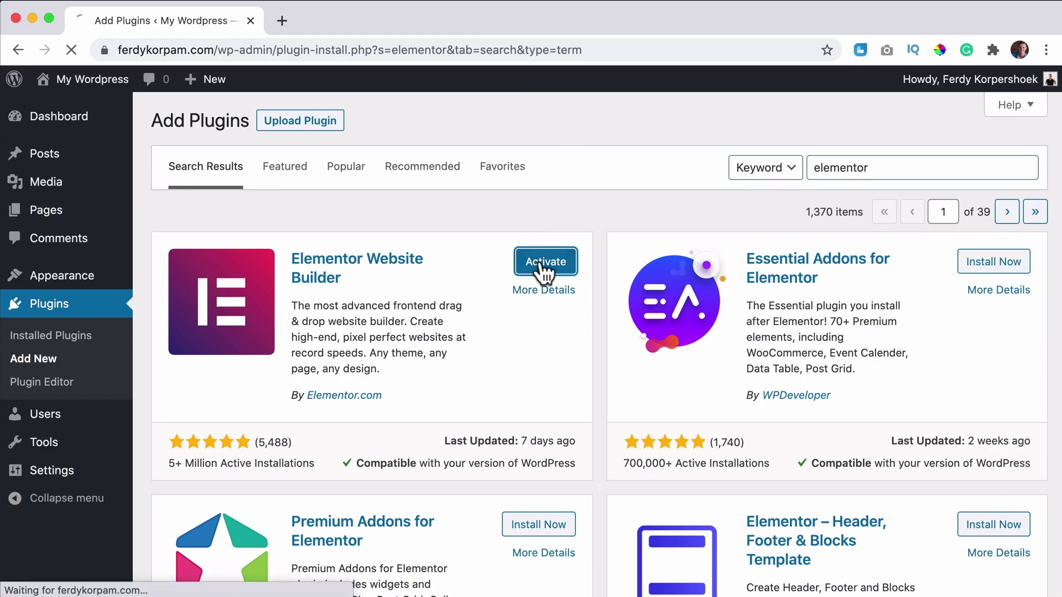
Reload the live home page and scroll to confirm its design is back
left_click(80, 86, "super")
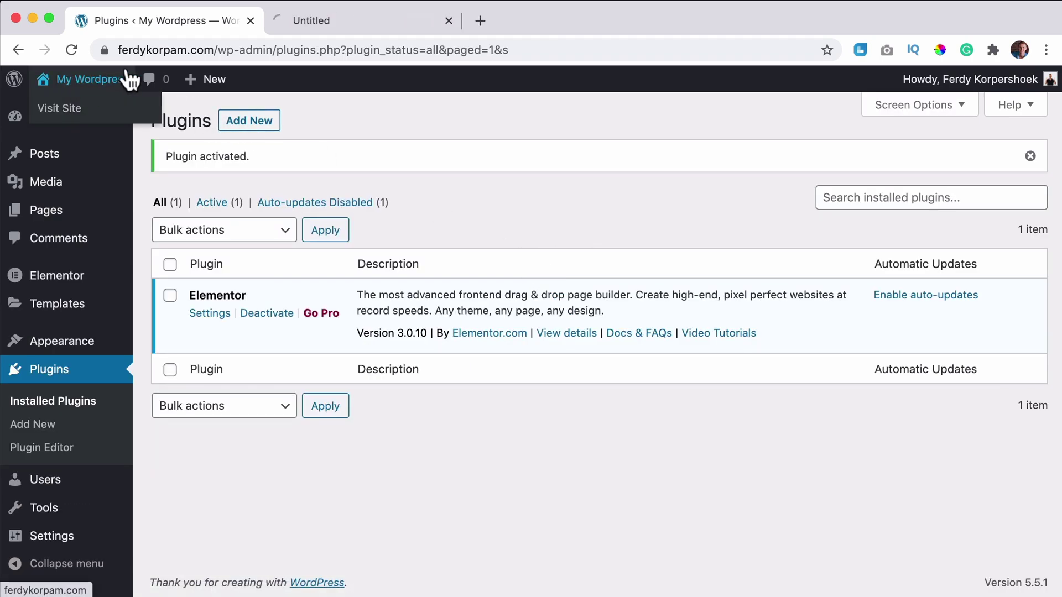
left_click(351, 24)
scroll(492, 258, "down", 3)
scroll(492, 260, "down", 15)
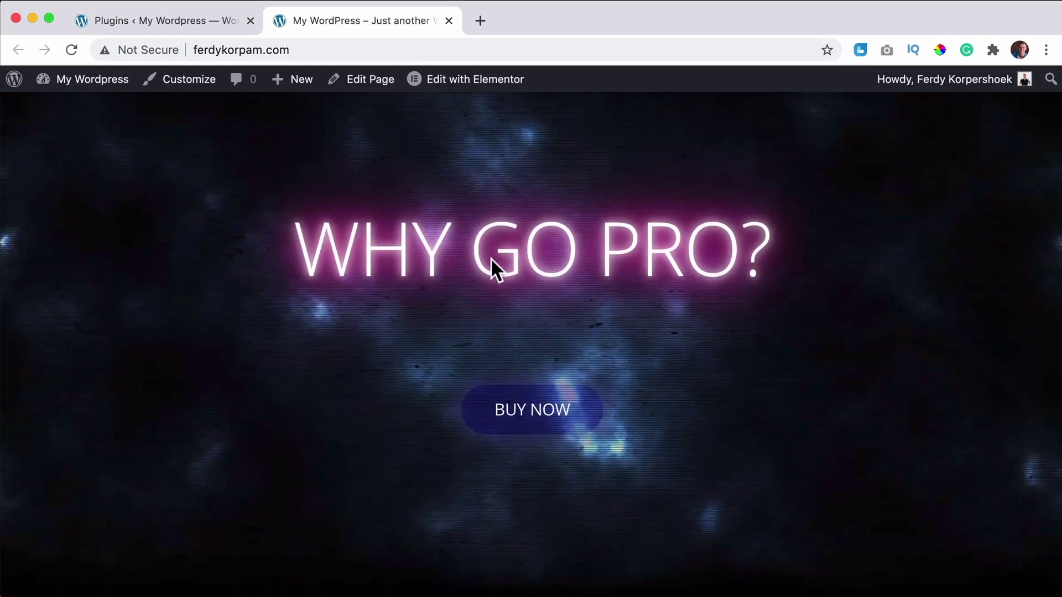
scroll(491, 260, "up", 10)
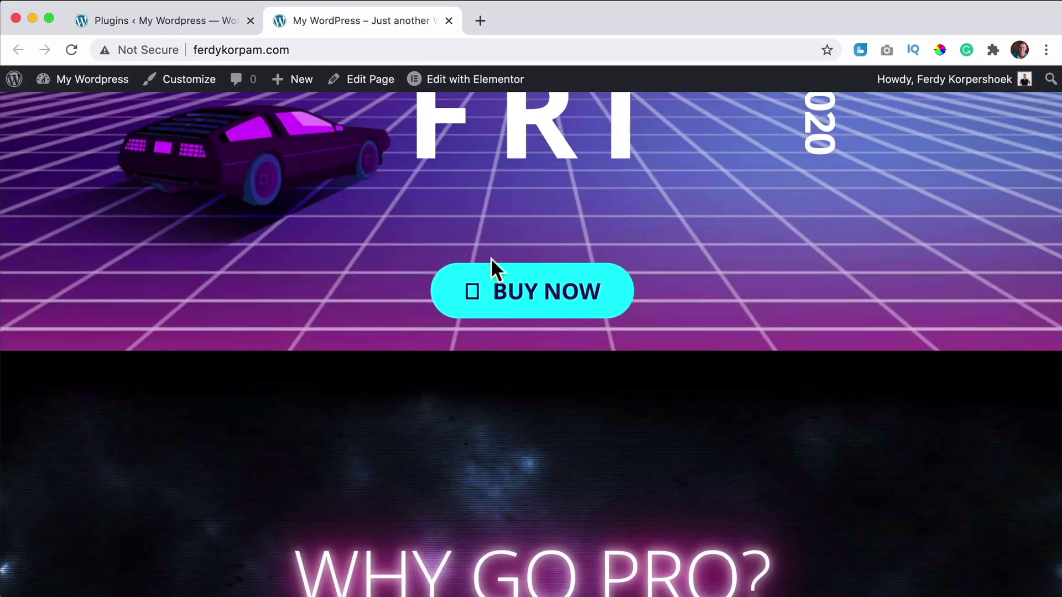
Upload elementor-pro-3.0.4.zip from Downloads as a new plugin, install it and activate it
left_click(171, 24)
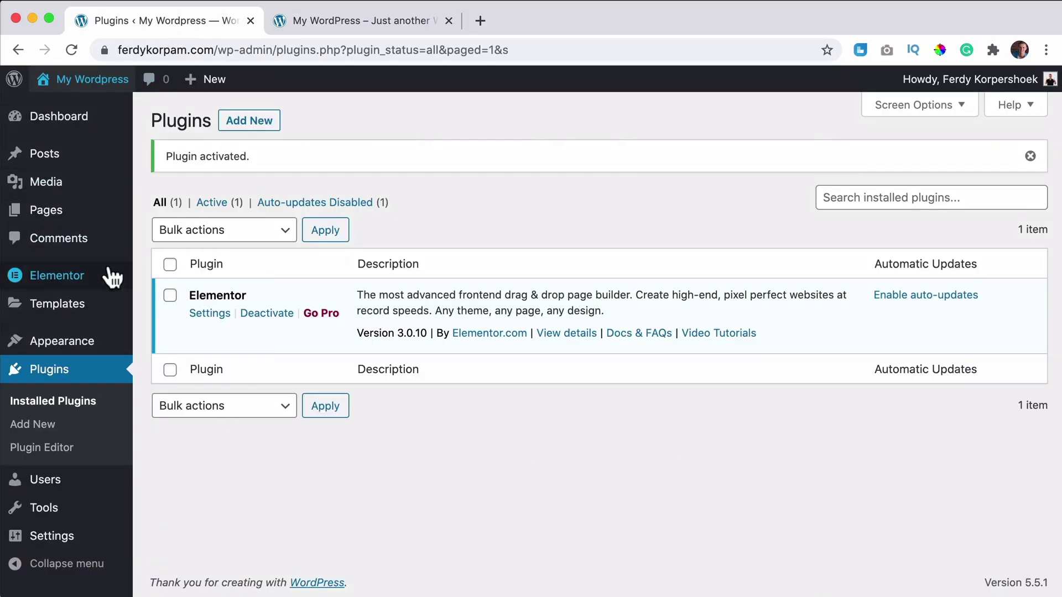
left_click(260, 126)
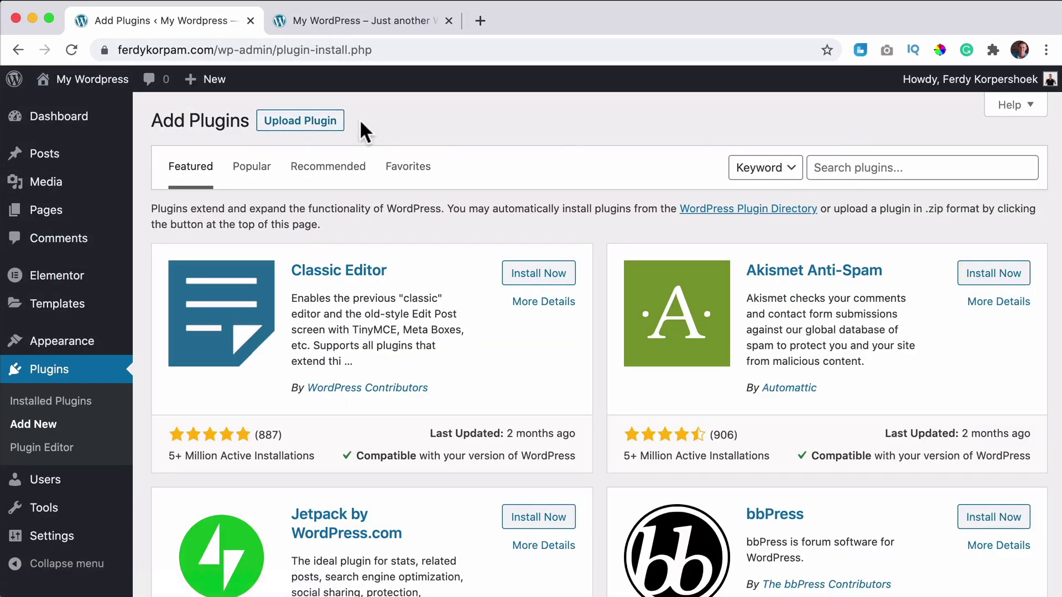
left_click(296, 124)
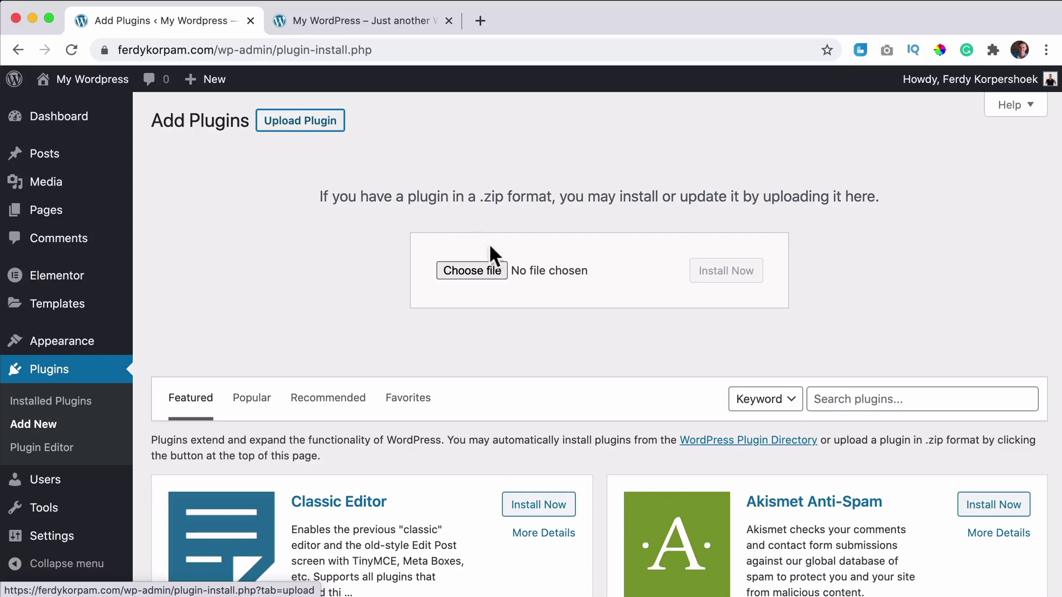
left_click(472, 271)
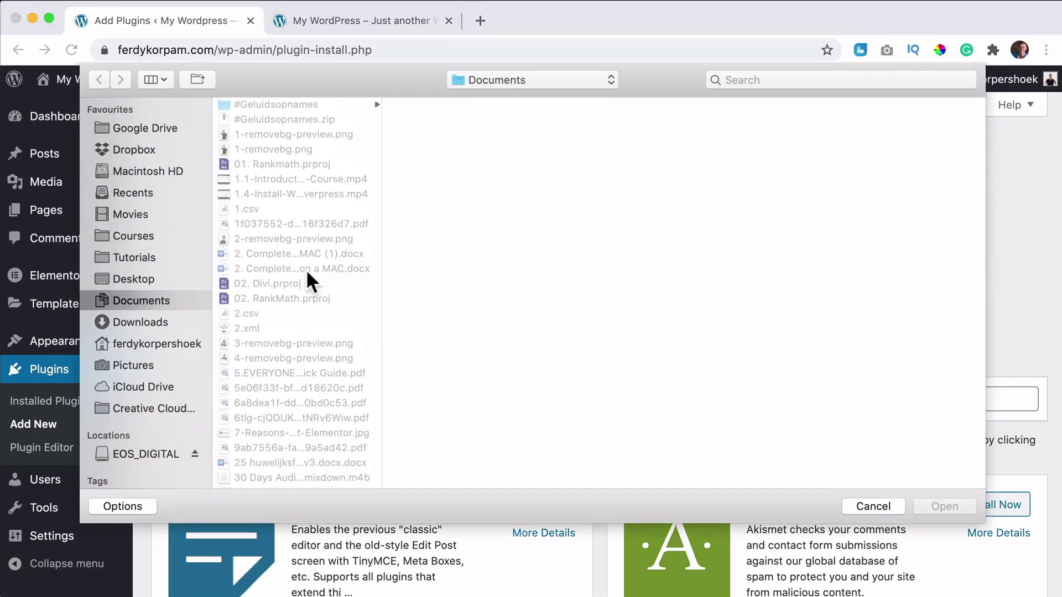
left_click(141, 323)
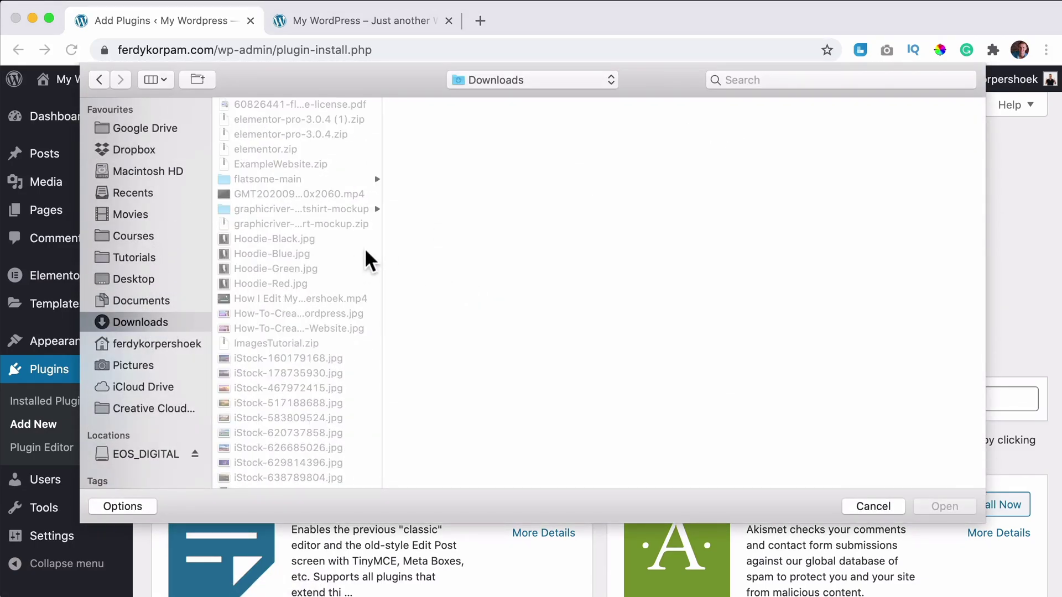
left_click(302, 135)
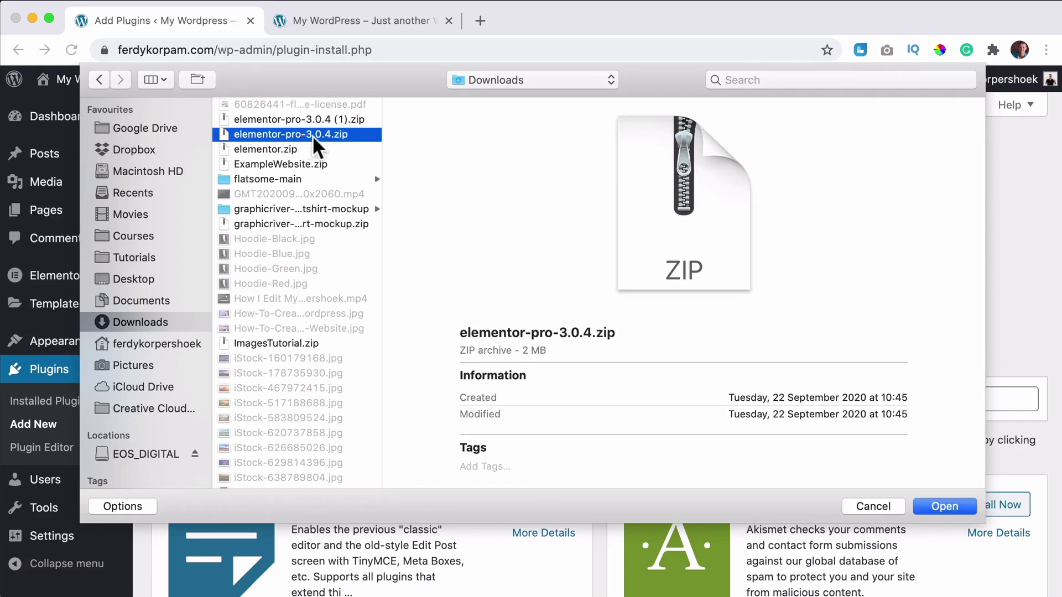
left_click(945, 506)
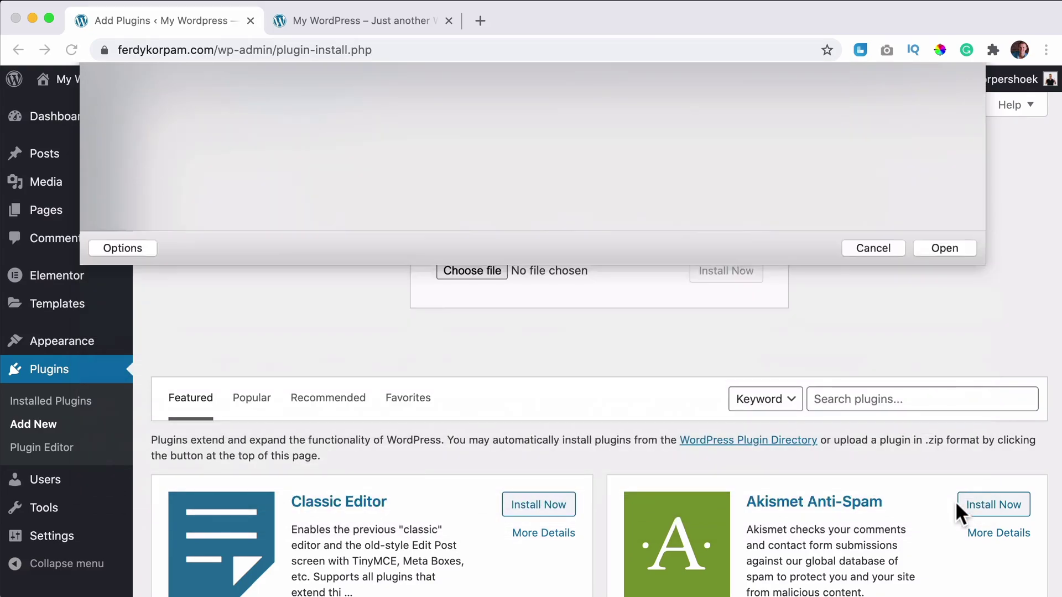
left_click(724, 271)
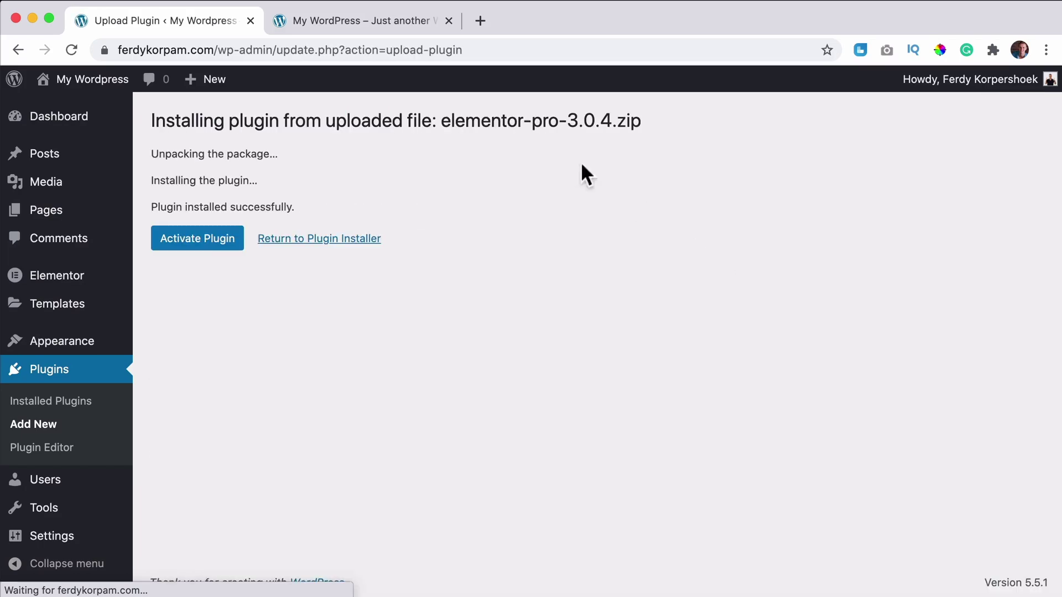
left_click(194, 245)
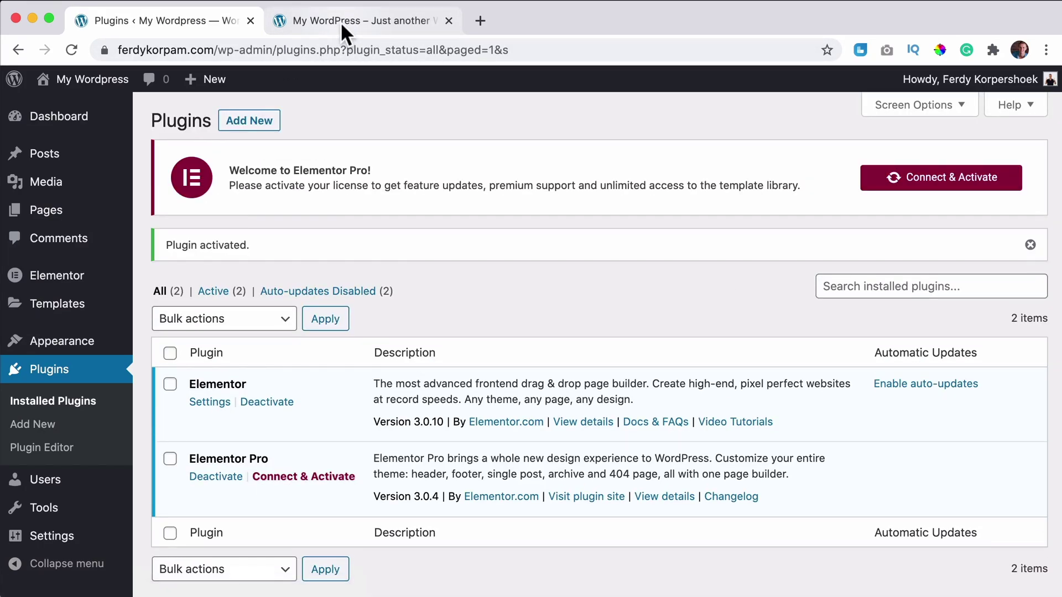
Reload the live home page and scroll to the countdown and Personal, Business, Unlimited plans
left_click(340, 22)
key("super+r")
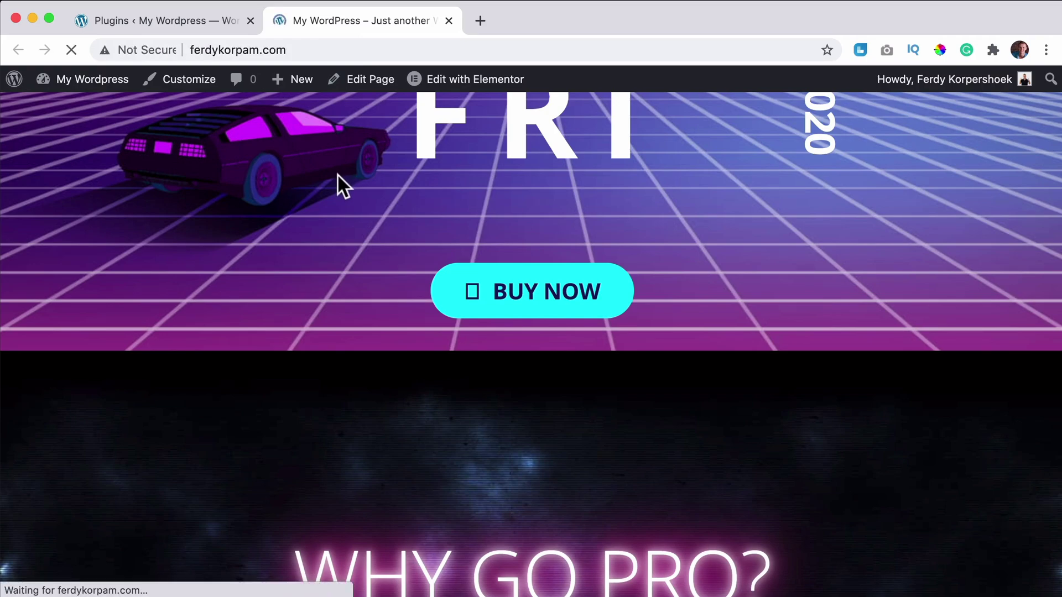
scroll(339, 174, "down", 3)
scroll(340, 174, "down", 12)
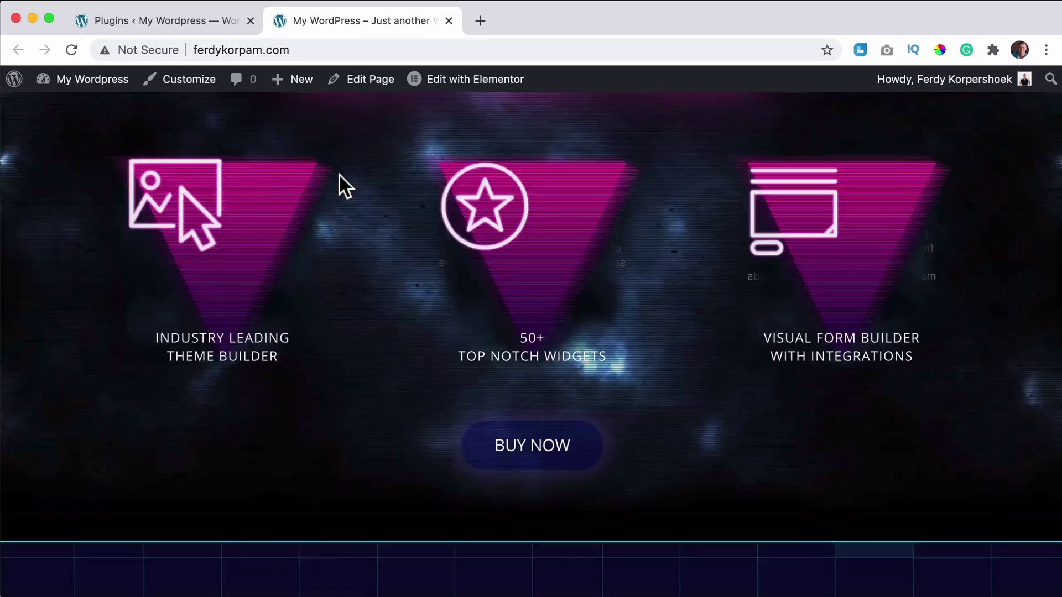
scroll(343, 183, "down", 14)
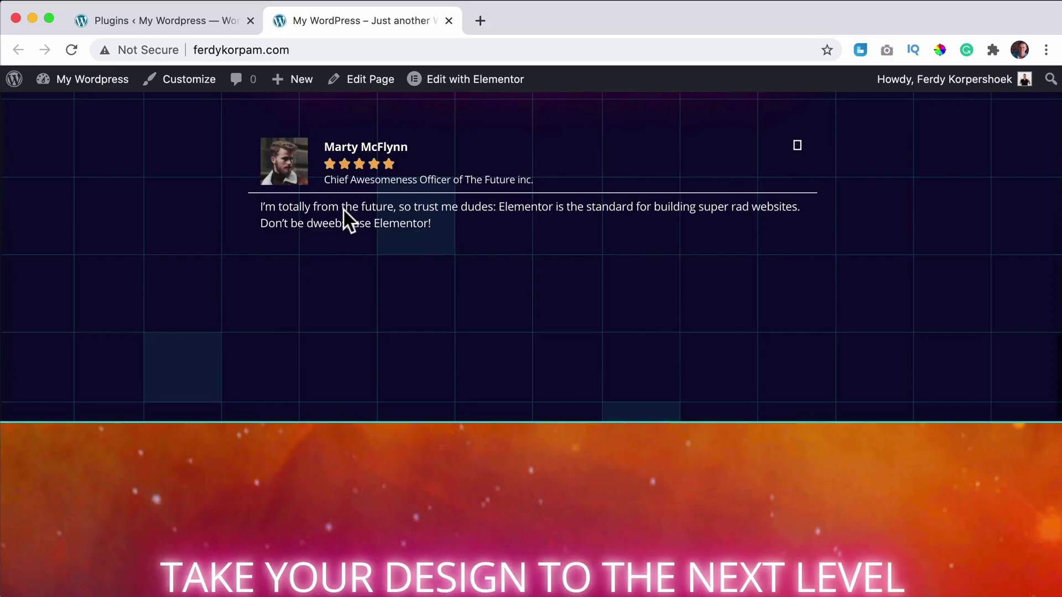
scroll(493, 348, "down", 2)
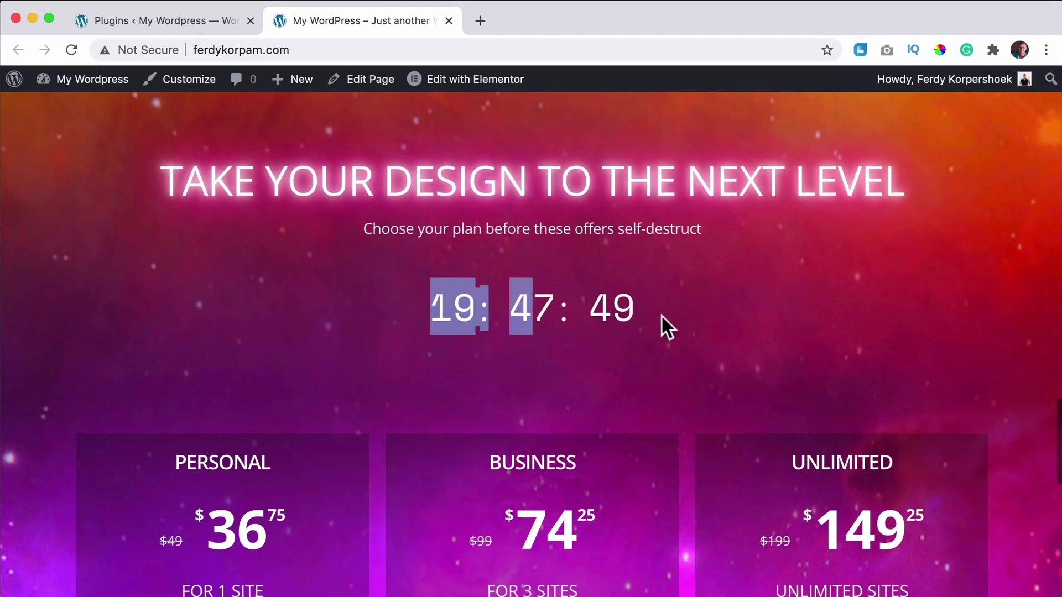